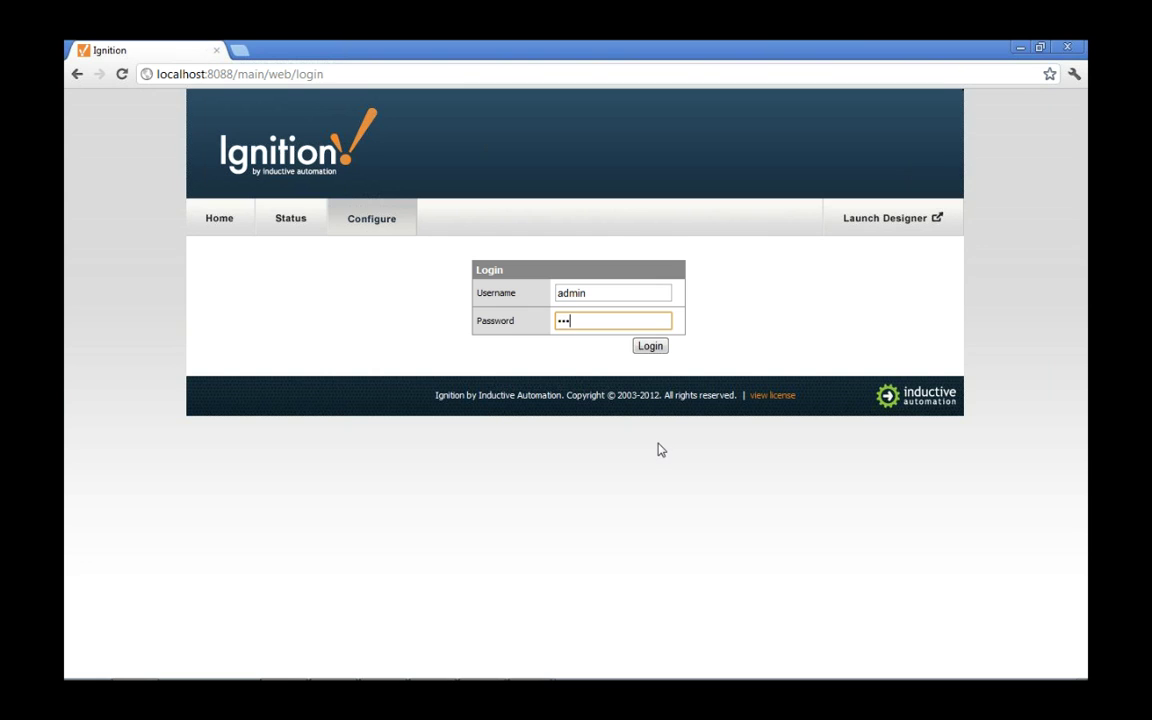
Log in to the Gateway and begin a new Active Directory authentication profile under Security > Authentication
{"action": "key", "text": "Return"}
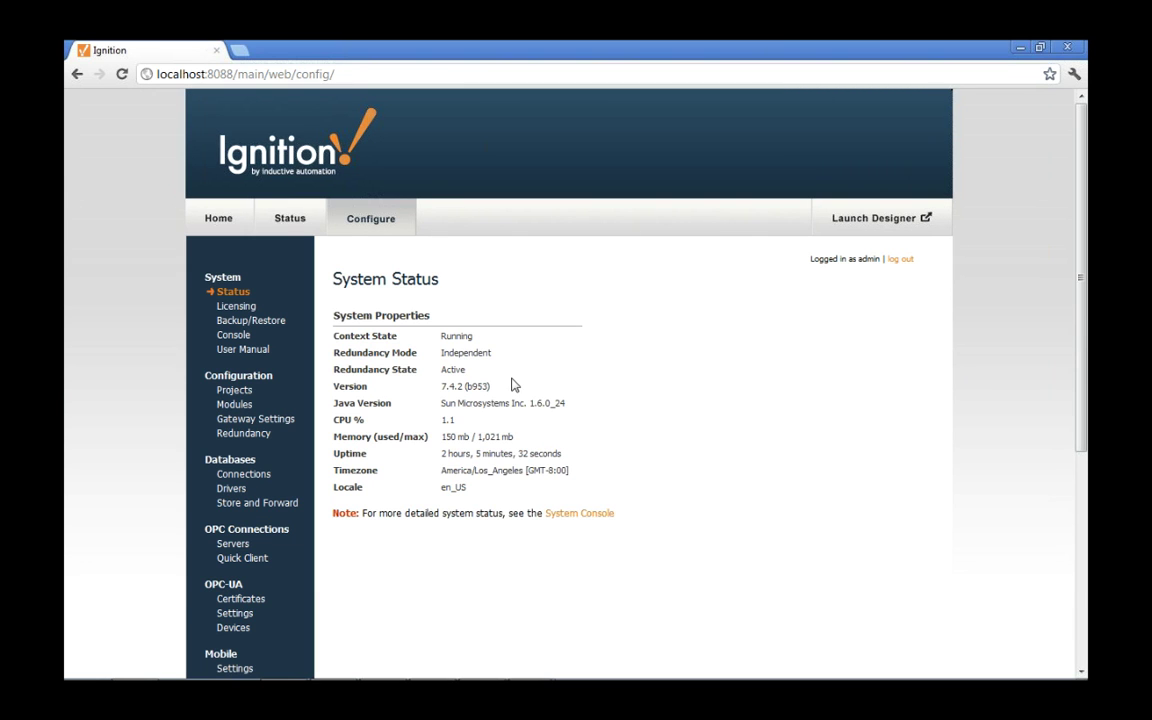
{"action": "scroll", "coordinate": [517, 424], "scroll_direction": "down", "scroll_amount": 3}
{"action": "left_click_drag", "start_coordinate": [190, 428], "coordinate": [278, 445]}
{"action": "left_click", "coordinate": [270, 455]}
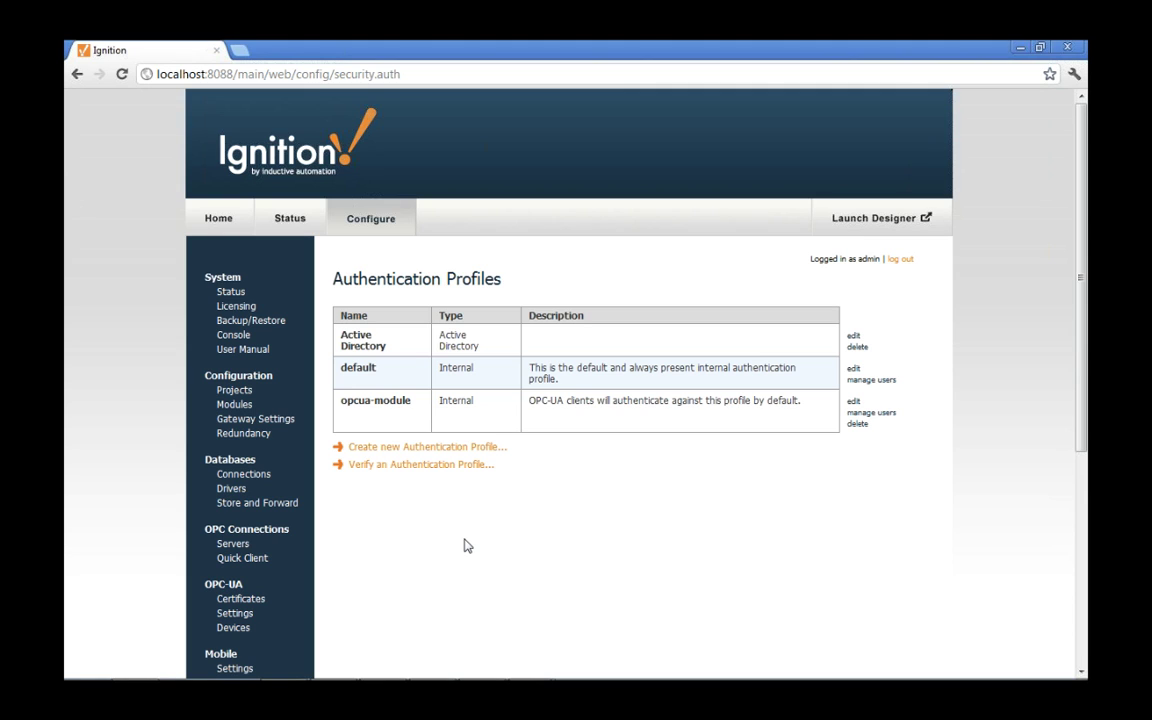
{"action": "left_click", "coordinate": [427, 449]}
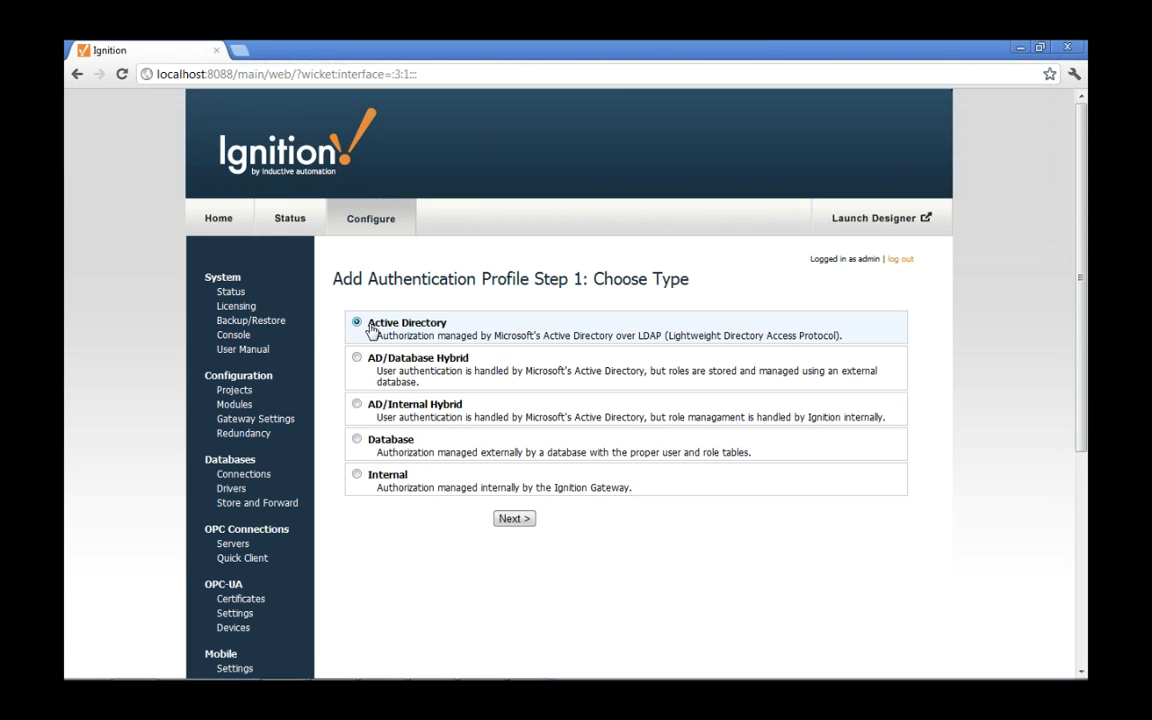
{"action": "left_click_drag", "start_coordinate": [370, 324], "coordinate": [463, 322]}
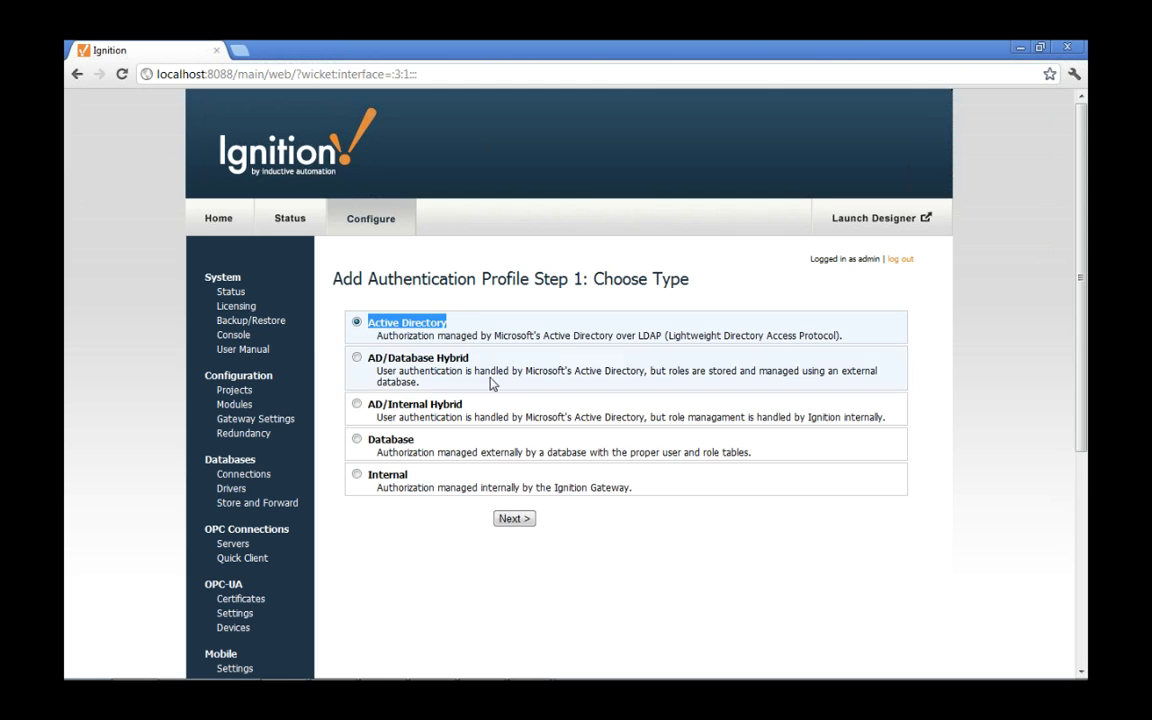
{"action": "left_click", "coordinate": [514, 520]}
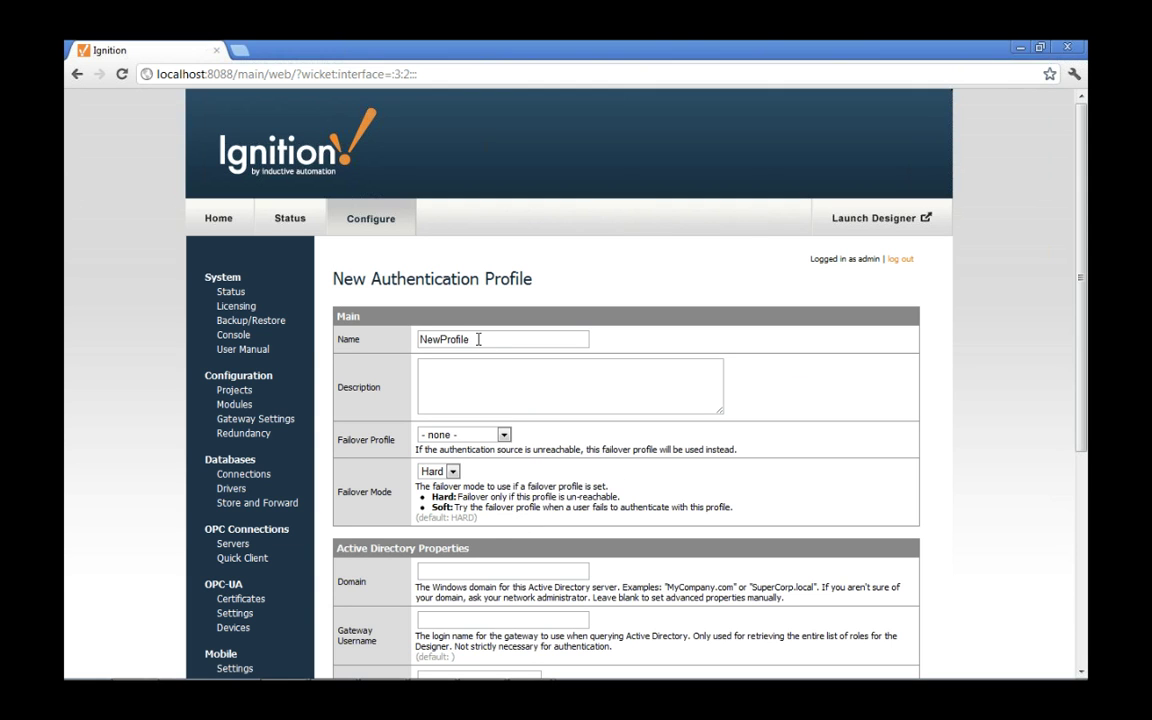
Name the profile AD and set its domain to example.com
{"action": "left_click_drag", "start_coordinate": [478, 339], "coordinate": [370, 341]}
{"action": "type", "text": "AD"}
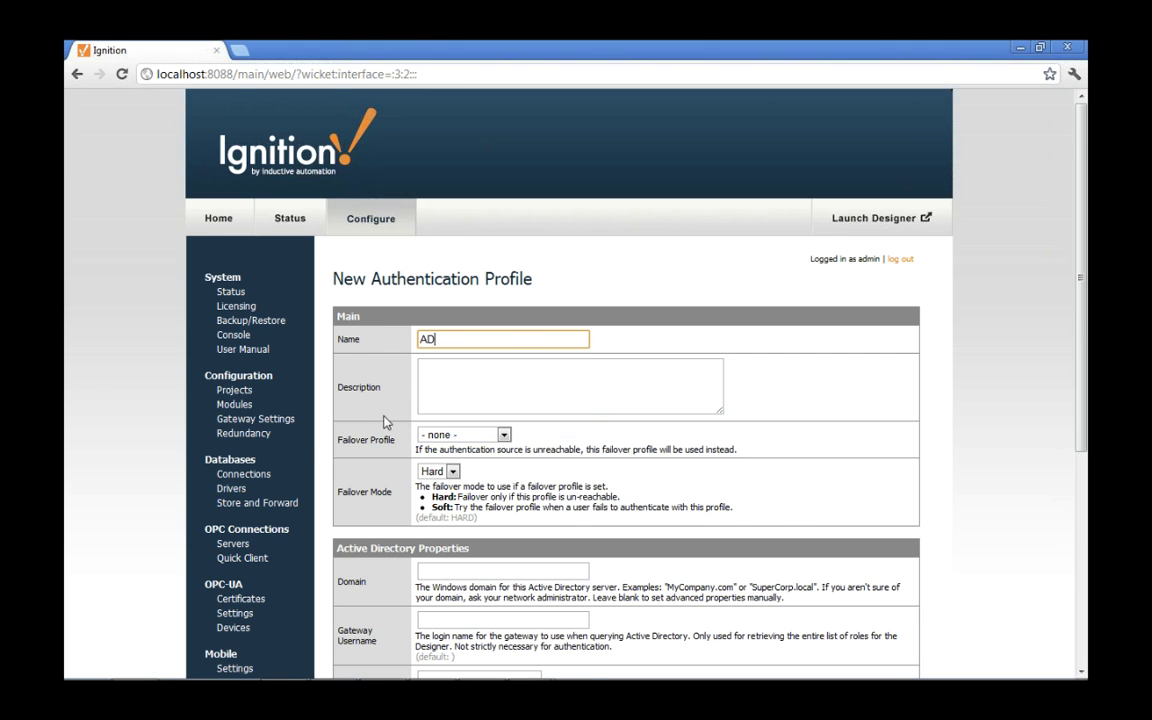
{"action": "scroll", "coordinate": [384, 405], "scroll_direction": "down", "scroll_amount": 2}
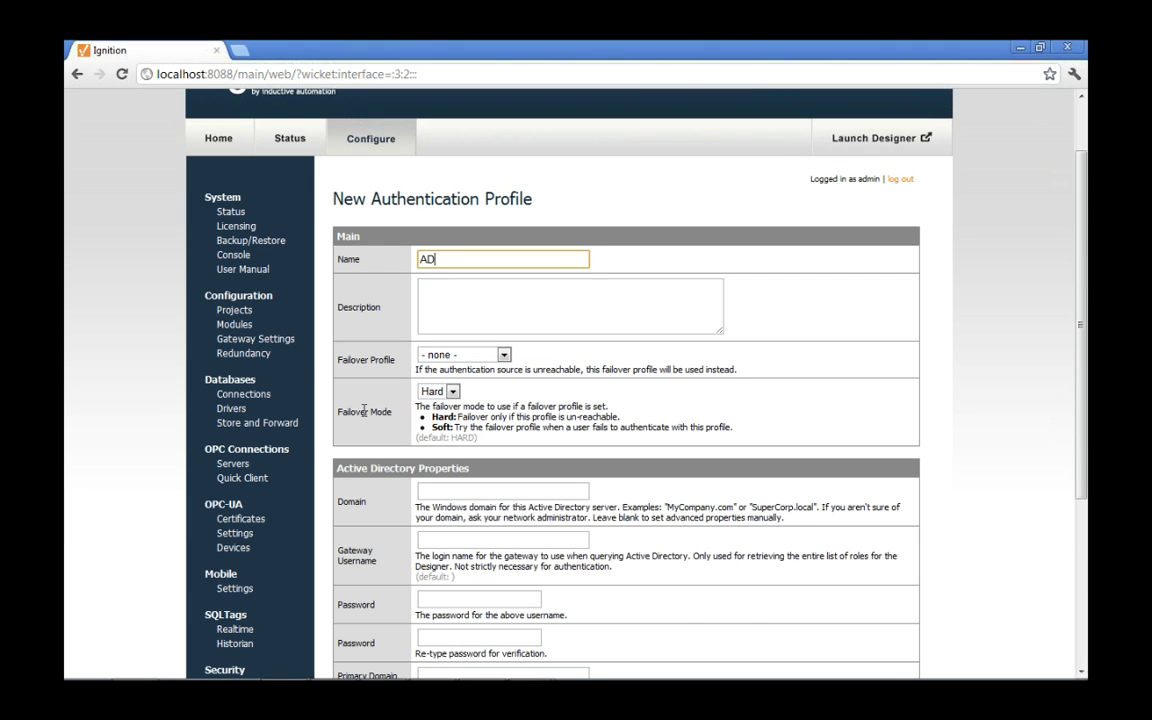
{"action": "scroll", "coordinate": [332, 367], "scroll_direction": "down", "scroll_amount": 4}
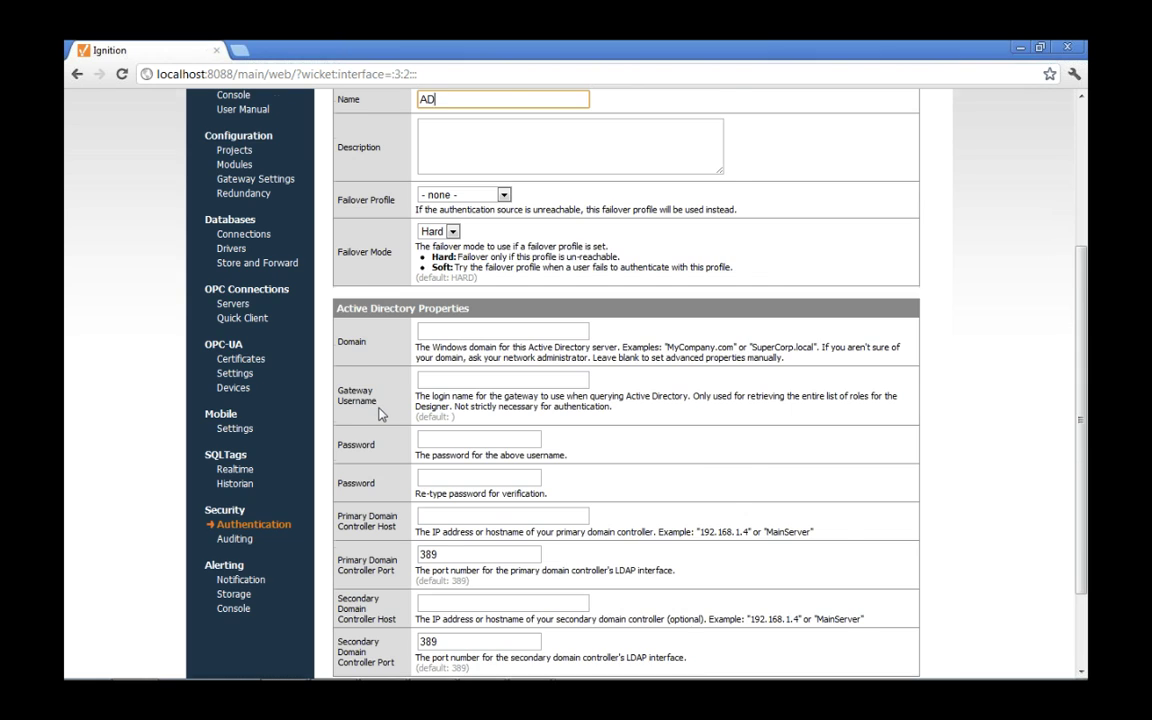
{"action": "scroll", "coordinate": [345, 370], "scroll_direction": "down", "scroll_amount": 2}
{"action": "left_click", "coordinate": [448, 249]}
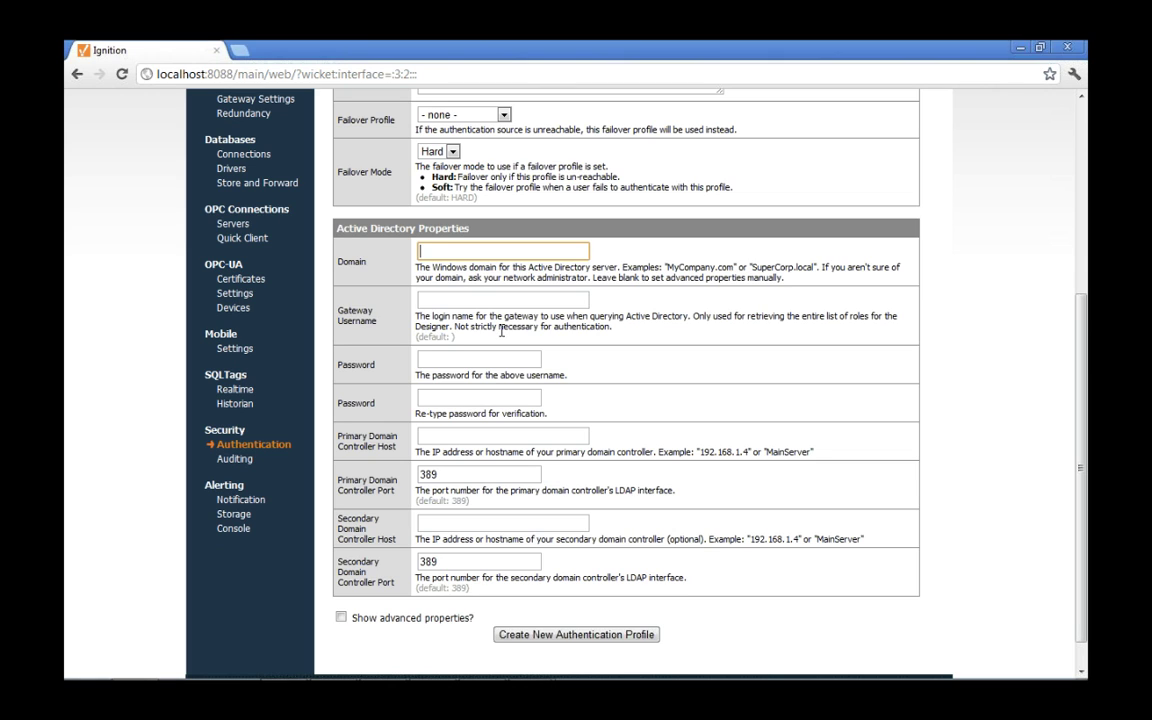
{"action": "type", "text": "e"}
{"action": "key", "text": "Down"}
{"action": "key", "text": "Tab"}
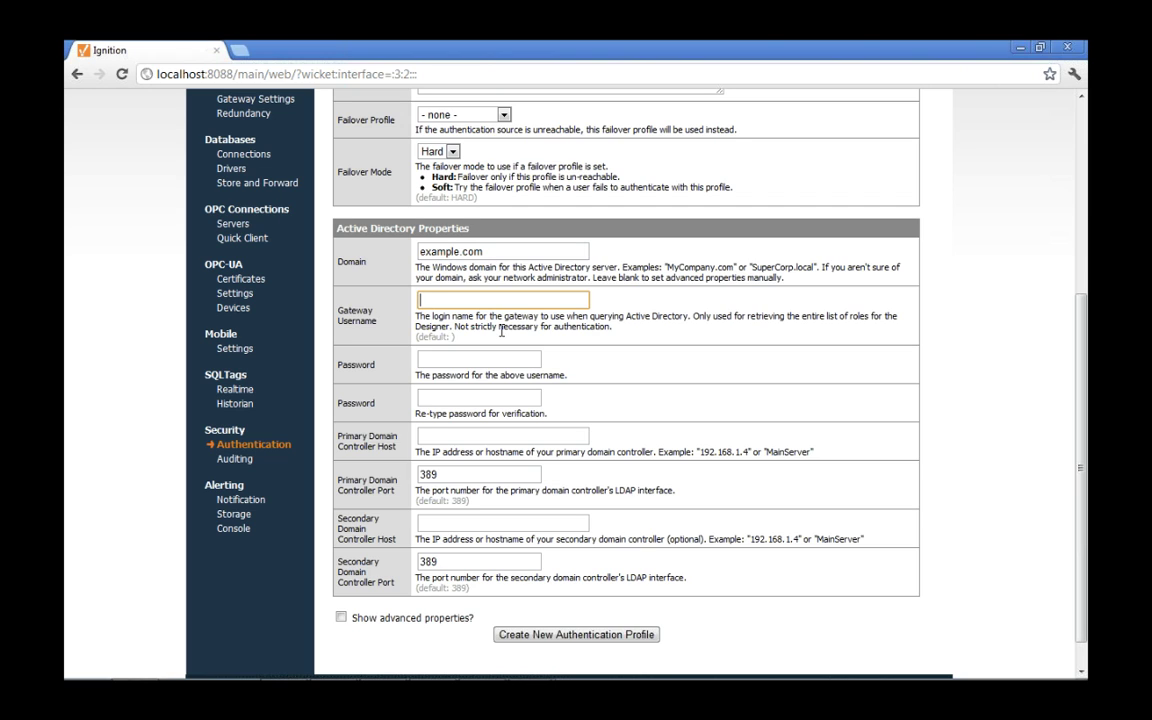
Enter the gateway account username and password, set controller host 10.20.6.67, and return to the profiles list
{"action": "type", "text": "admin"}
{"action": "key", "text": "Tab"}
{"action": "type", "text": "pas"}
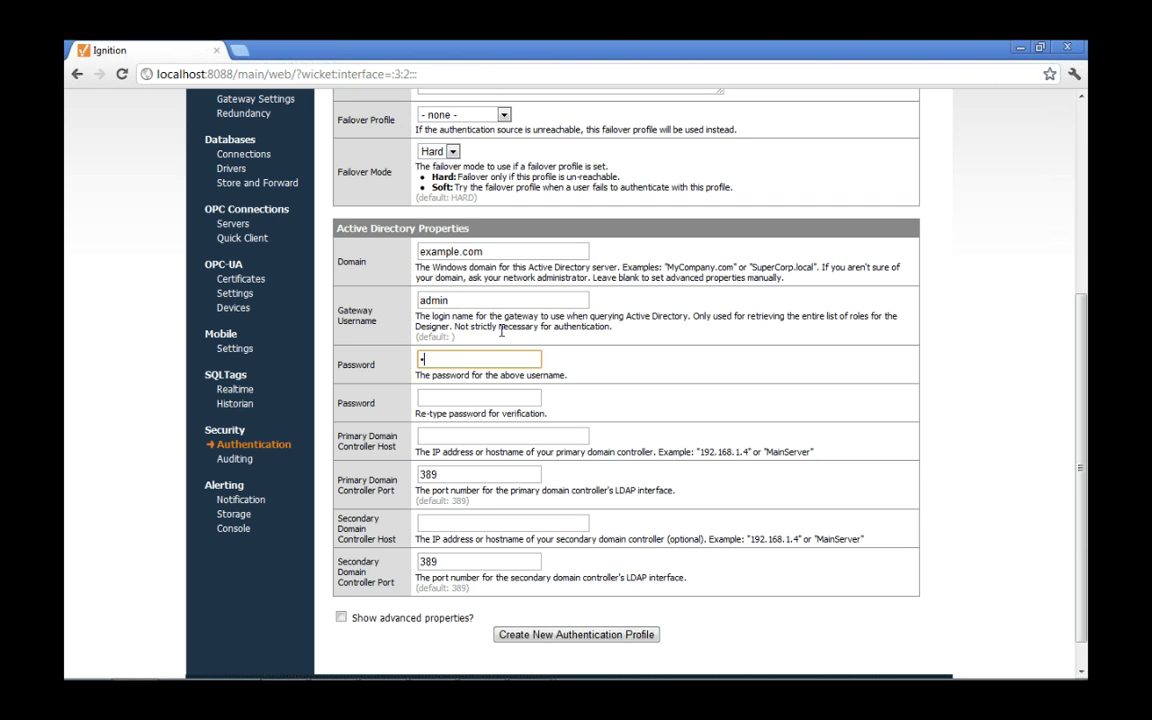
{"action": "type", "text": "sword"}
{"action": "key", "text": "Tab"}
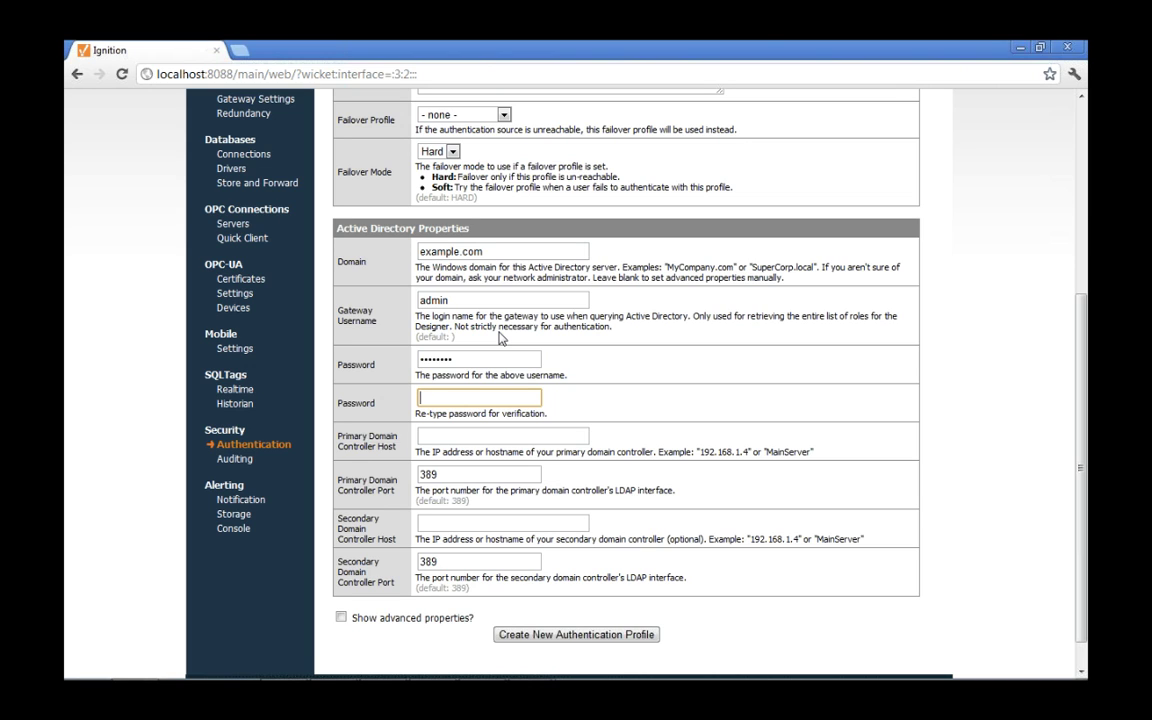
{"action": "key", "text": "Tab"}
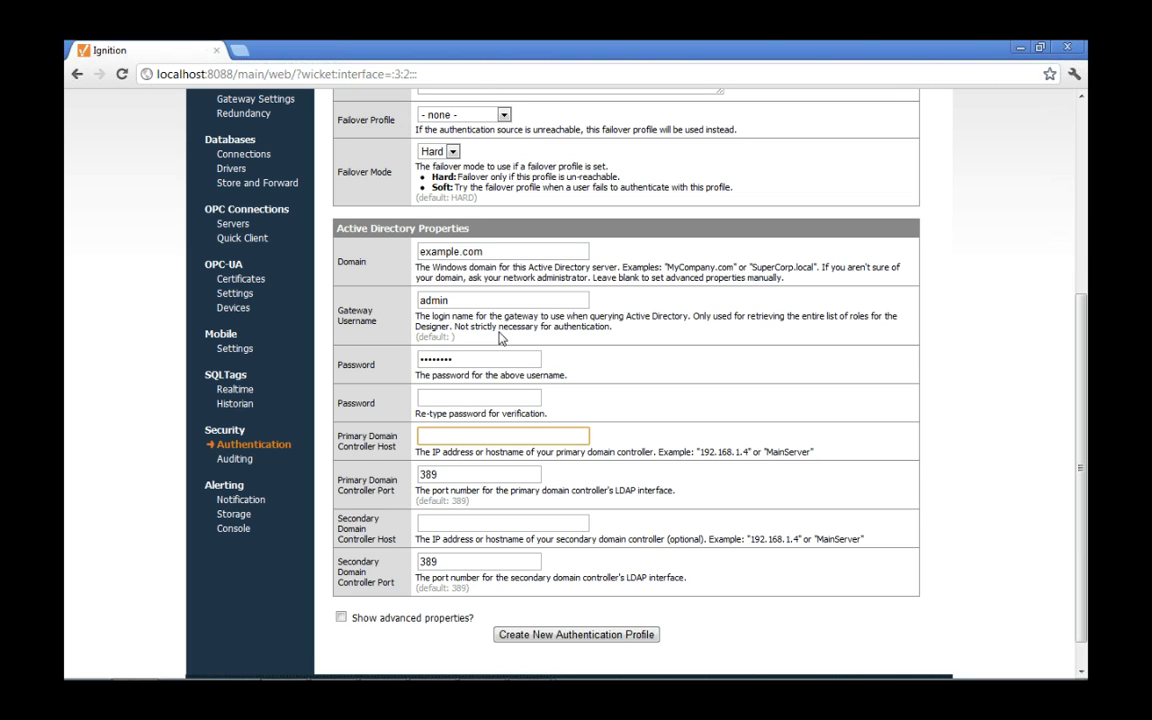
{"action": "type", "text": "10.20"}
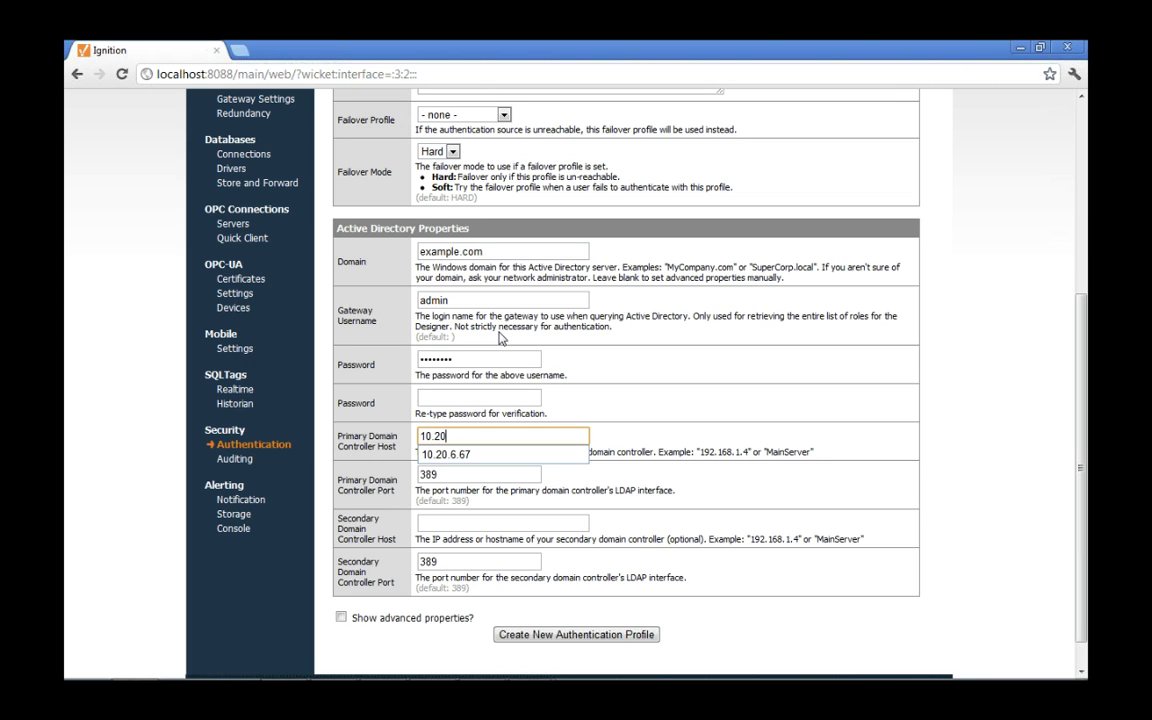
{"action": "key", "text": "Down"}
{"action": "key", "text": "Tab"}
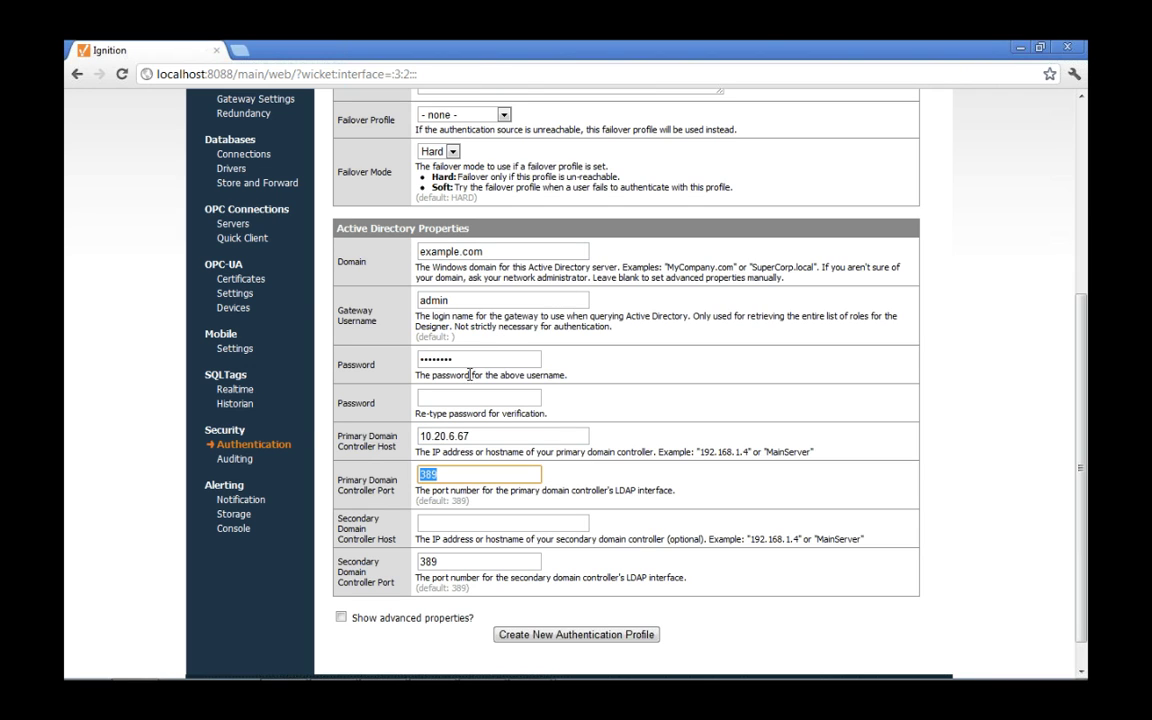
{"action": "left_click", "coordinate": [250, 444]}
{"action": "left_click_drag", "start_coordinate": [341, 335], "coordinate": [394, 349]}
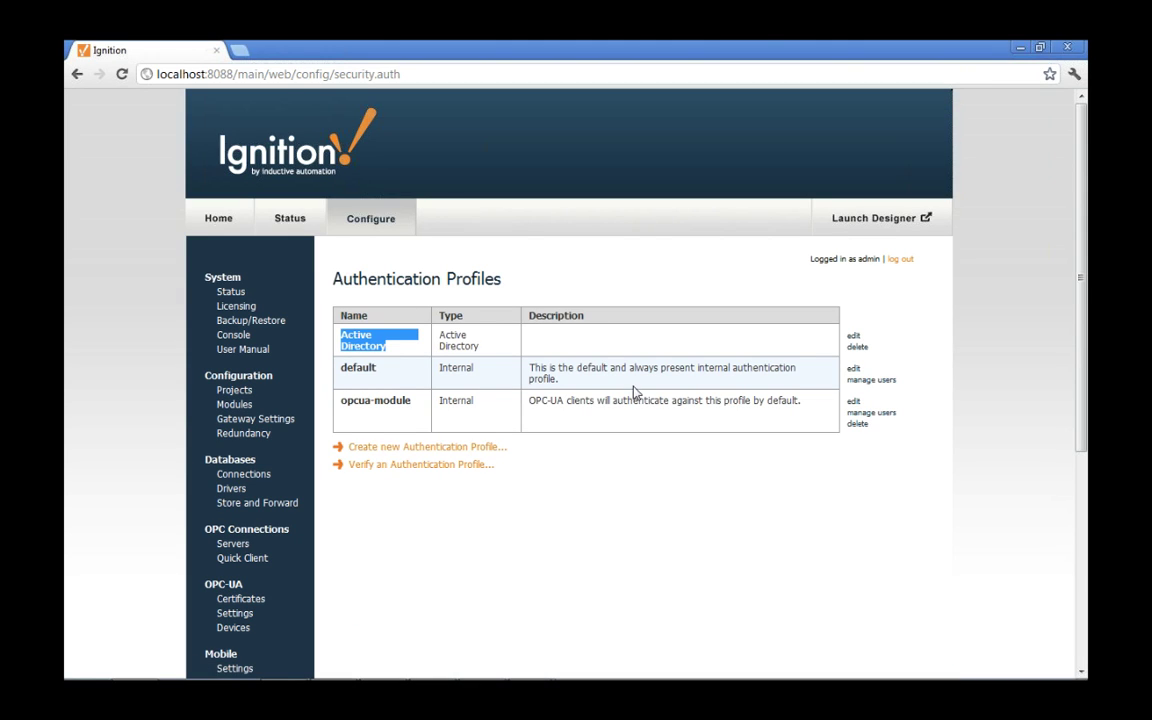
Test a first user's login against the Active Directory profile and review its ReadWrite and other roles
{"action": "left_click", "coordinate": [421, 465]}
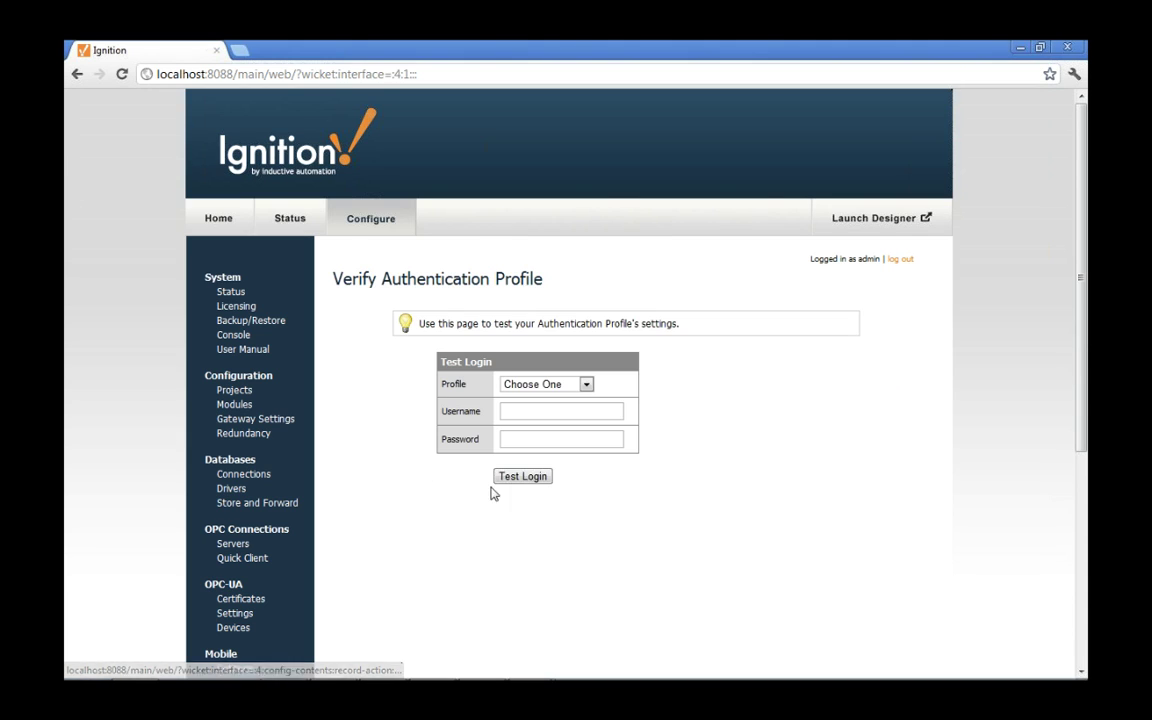
{"action": "left_click", "coordinate": [547, 388]}
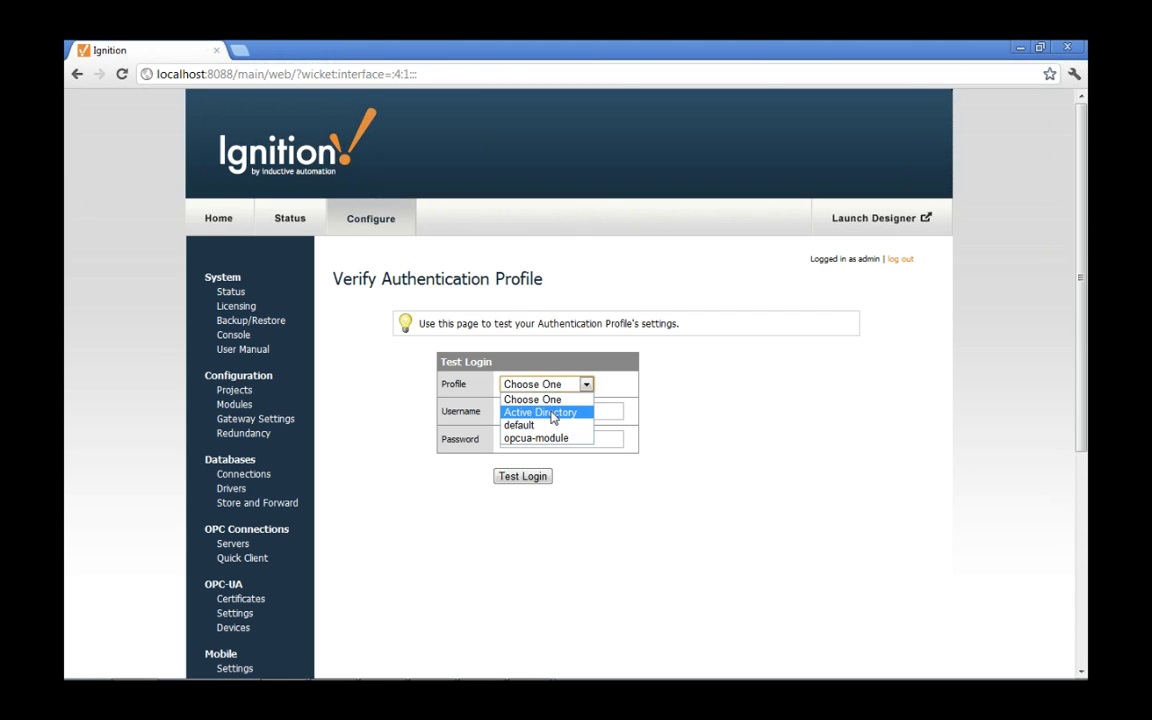
{"action": "left_click", "coordinate": [548, 412]}
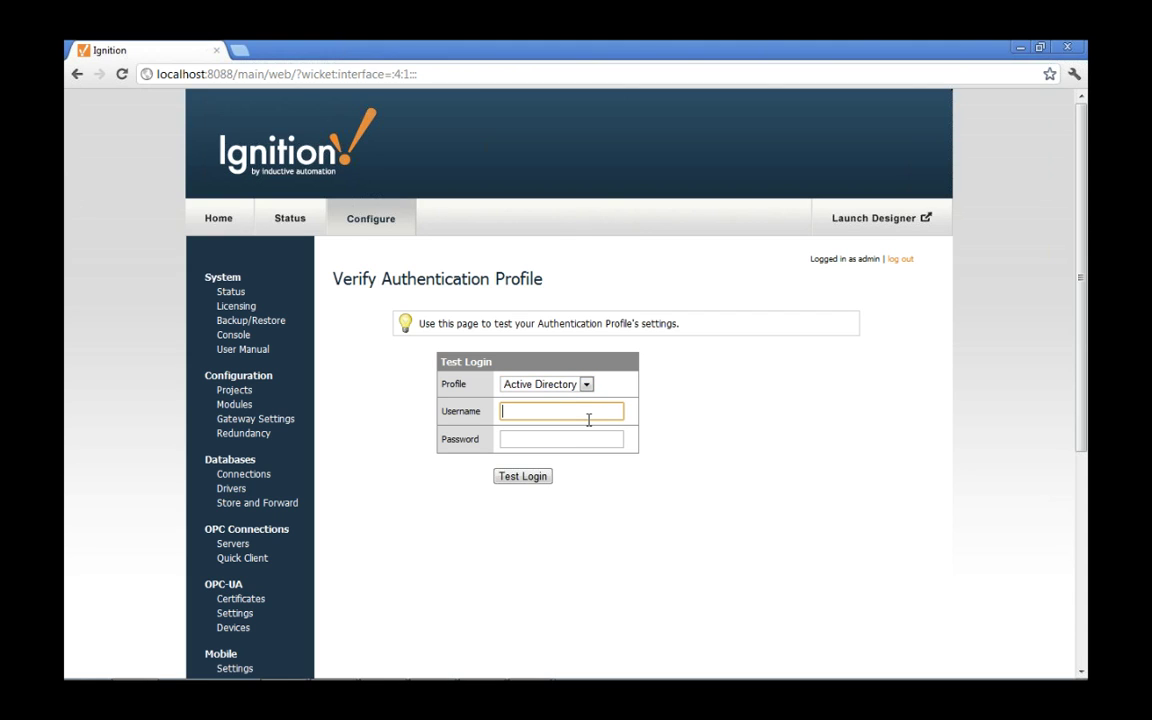
{"action": "type", "text": "john"}
{"action": "key", "text": "Tab"}
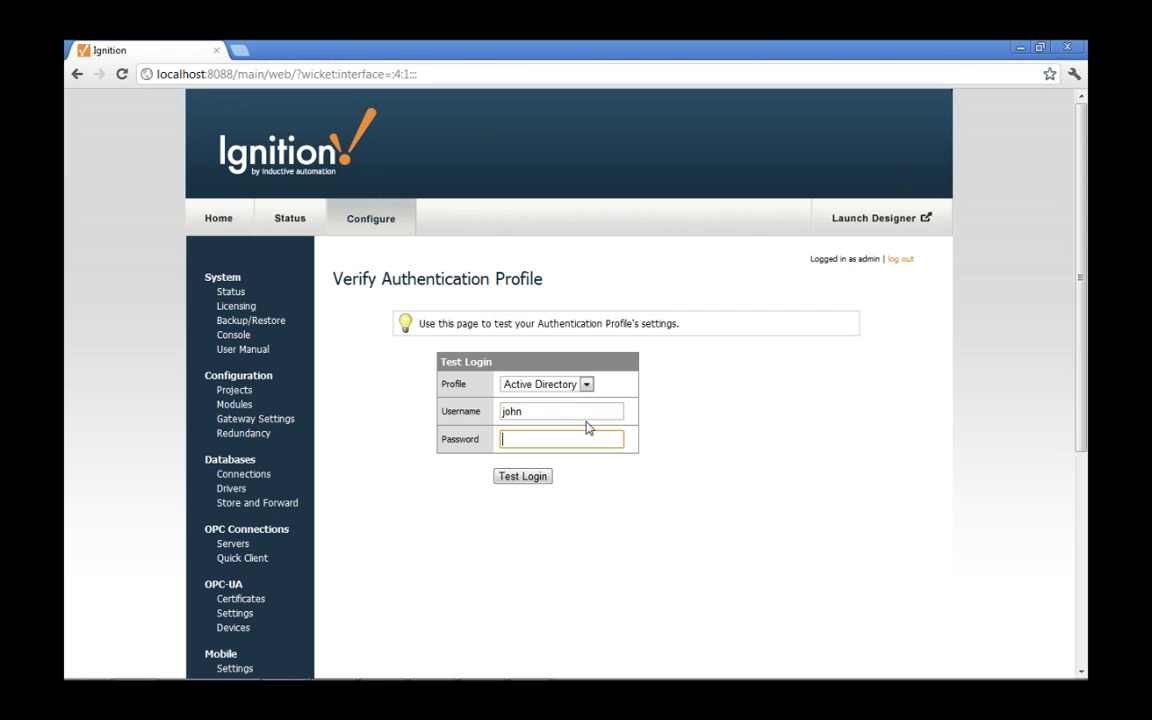
{"action": "key", "text": "Return"}
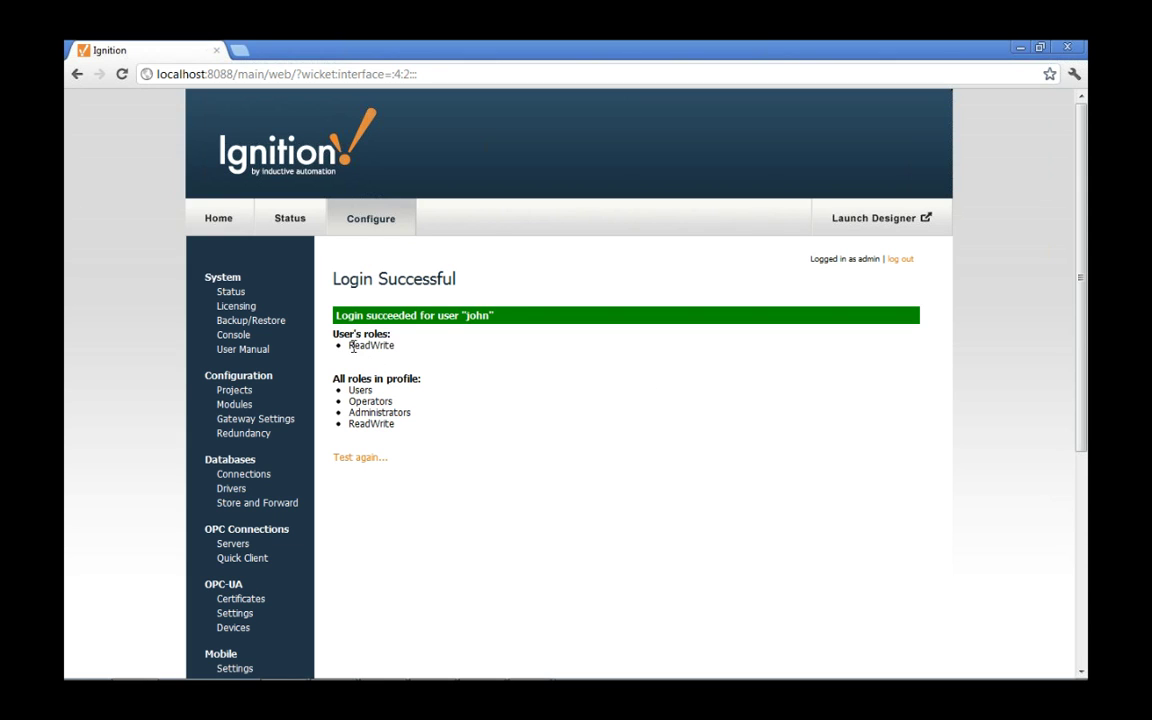
{"action": "left_click_drag", "start_coordinate": [350, 345], "coordinate": [423, 345]}
{"action": "left_click", "coordinate": [421, 348]}
{"action": "left_click_drag", "start_coordinate": [347, 390], "coordinate": [407, 423]}
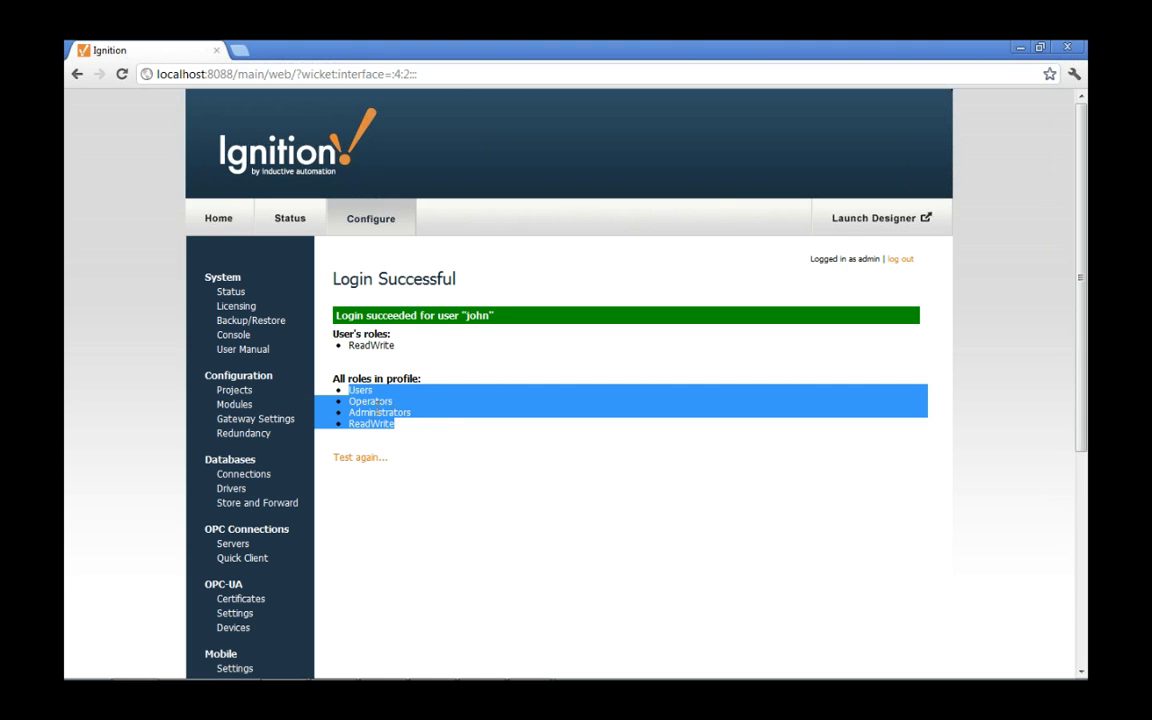
{"action": "left_click", "coordinate": [410, 428]}
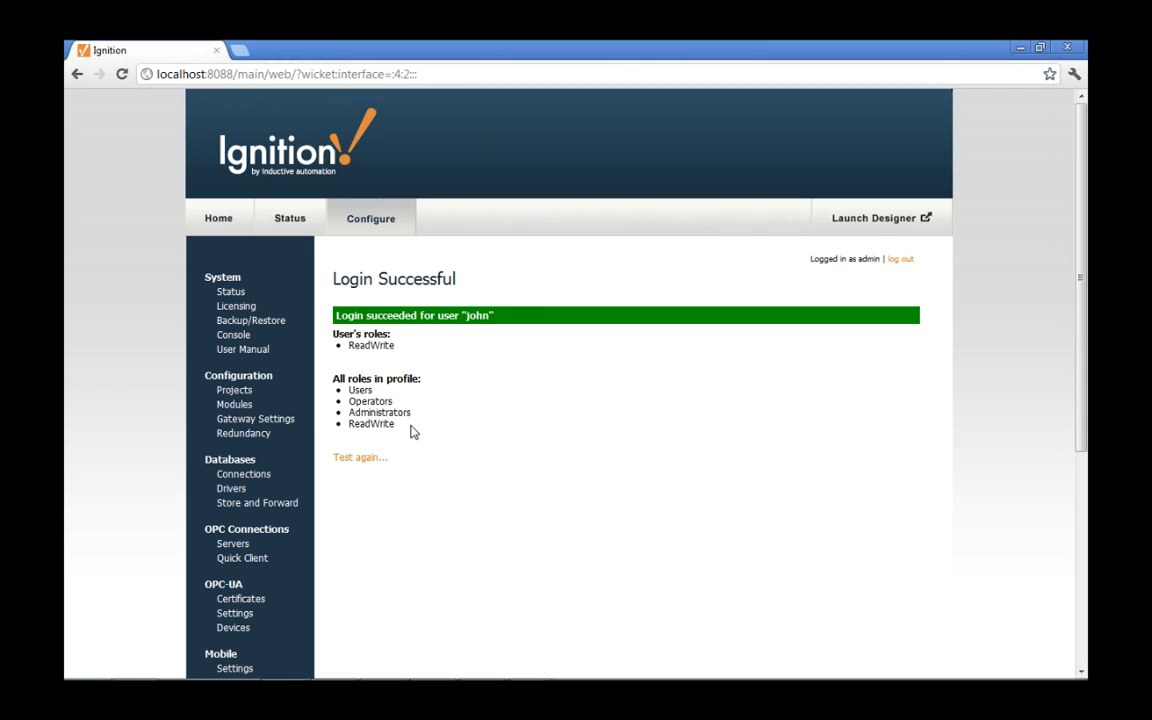
Test a second user's login, confirm it has the Operators role, and switch to the Designer
{"action": "left_click", "coordinate": [358, 457]}
{"action": "double_click", "coordinate": [543, 408]}
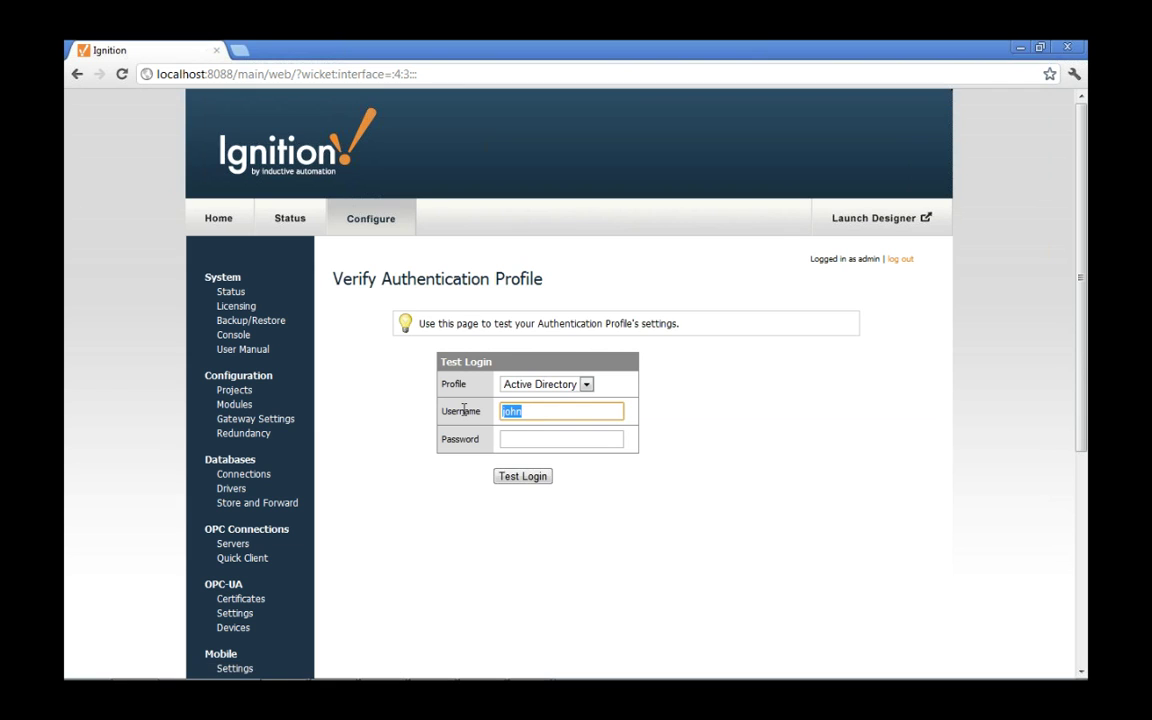
{"action": "type", "text": "george"}
{"action": "key", "text": "Tab"}
{"action": "type", "text": "password"}
{"action": "key", "text": "Return"}
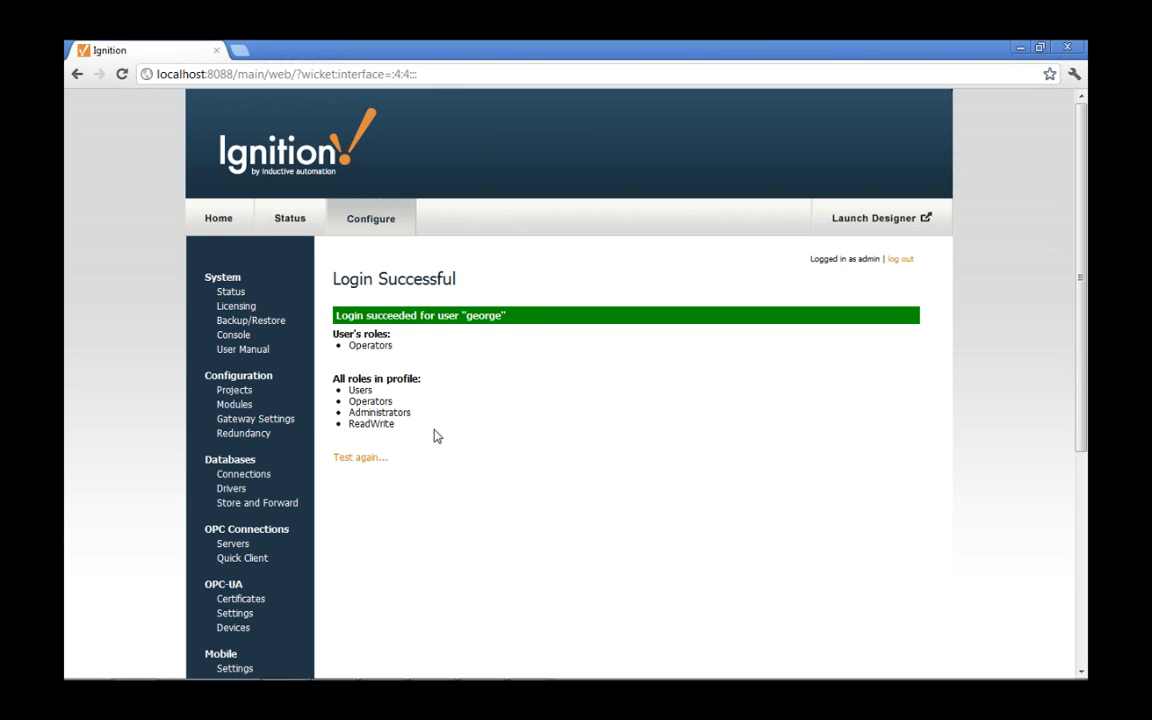
{"action": "left_click_drag", "start_coordinate": [348, 345], "coordinate": [397, 345]}
{"action": "left_click", "coordinate": [366, 460]}
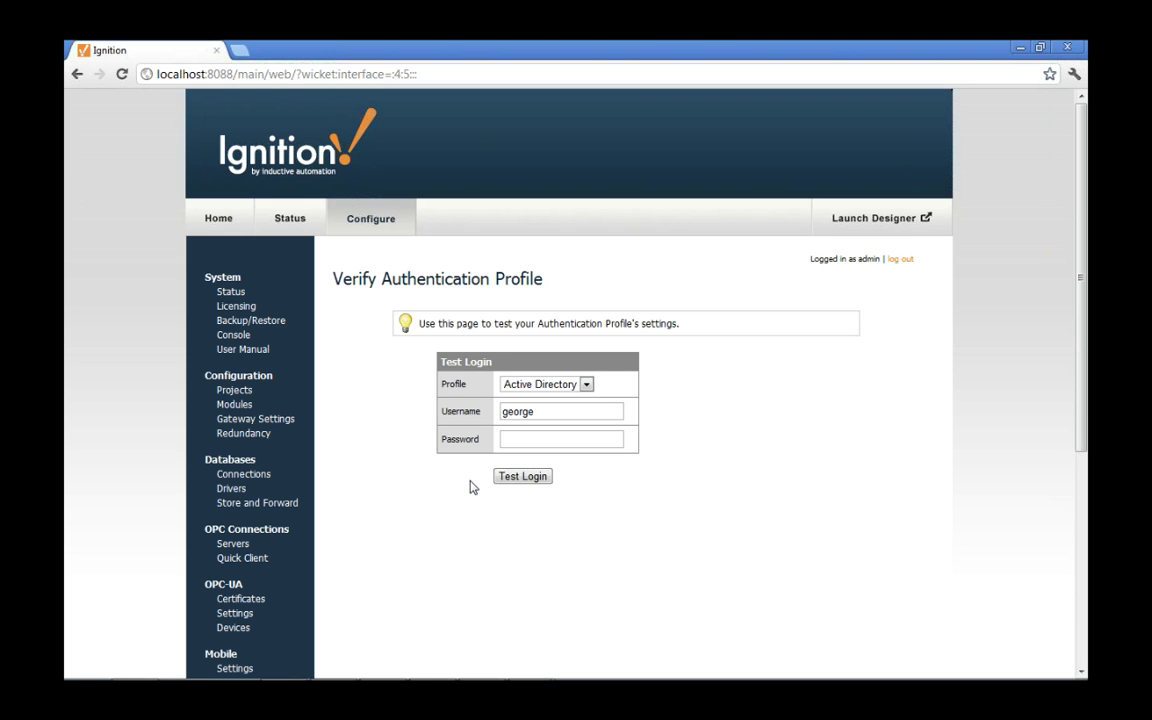
{"action": "key", "text": "alt+Tab"}
{"action": "key", "text": "alt+Tab"}
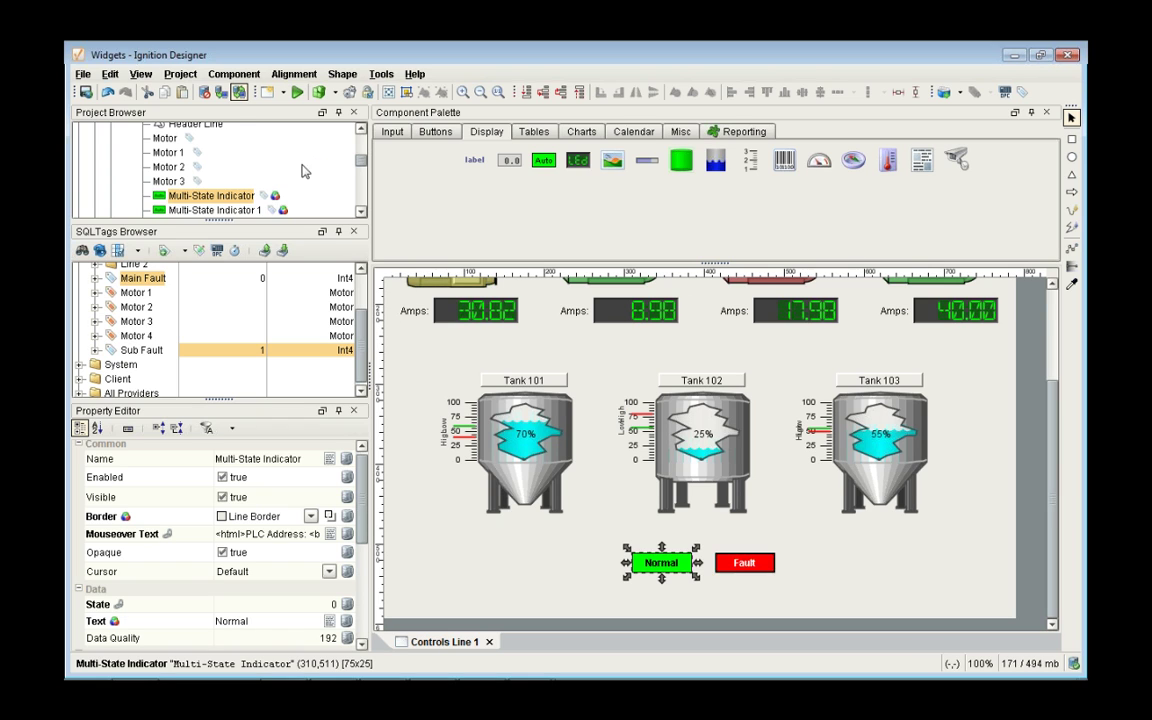
Set the project's authentication profile to Active Directory in Project Properties and save the project
{"action": "left_click", "coordinate": [183, 75]}
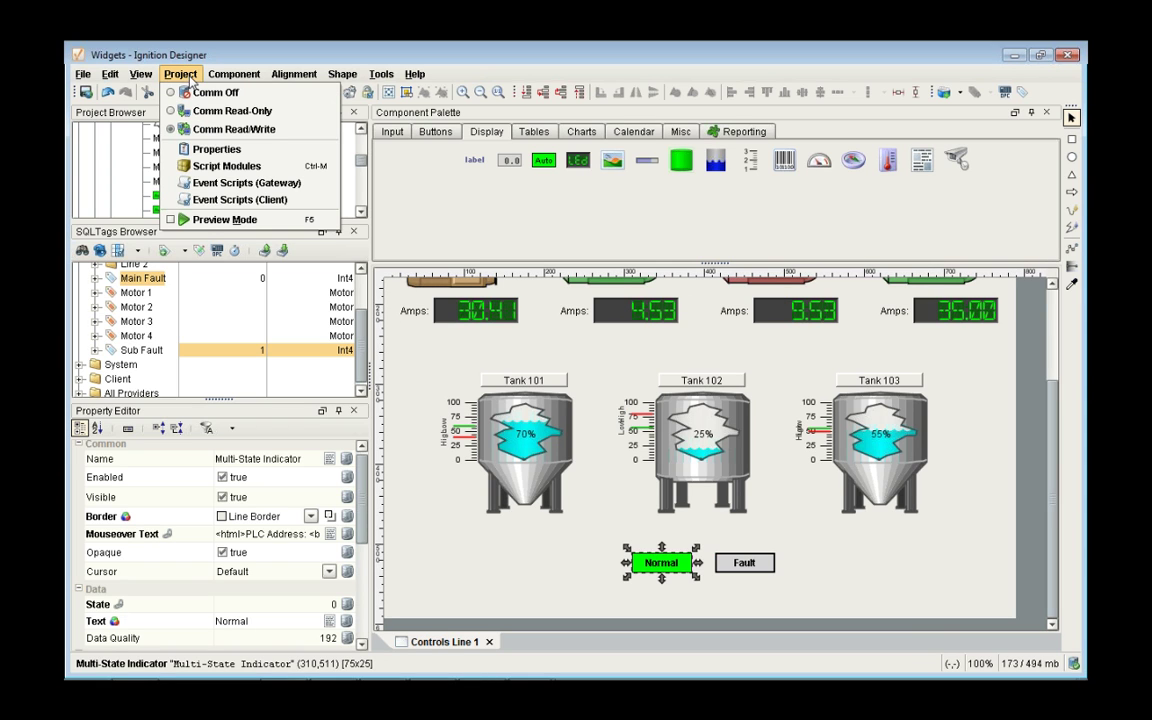
{"action": "left_click", "coordinate": [210, 149]}
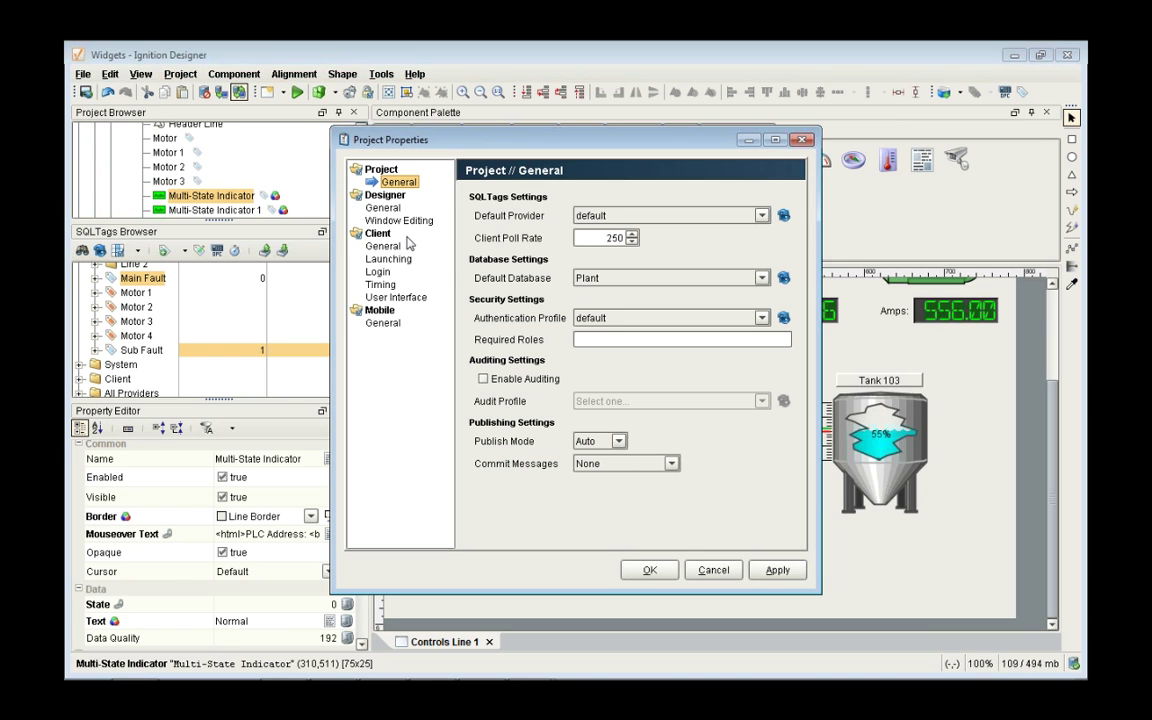
{"action": "left_click", "coordinate": [609, 318]}
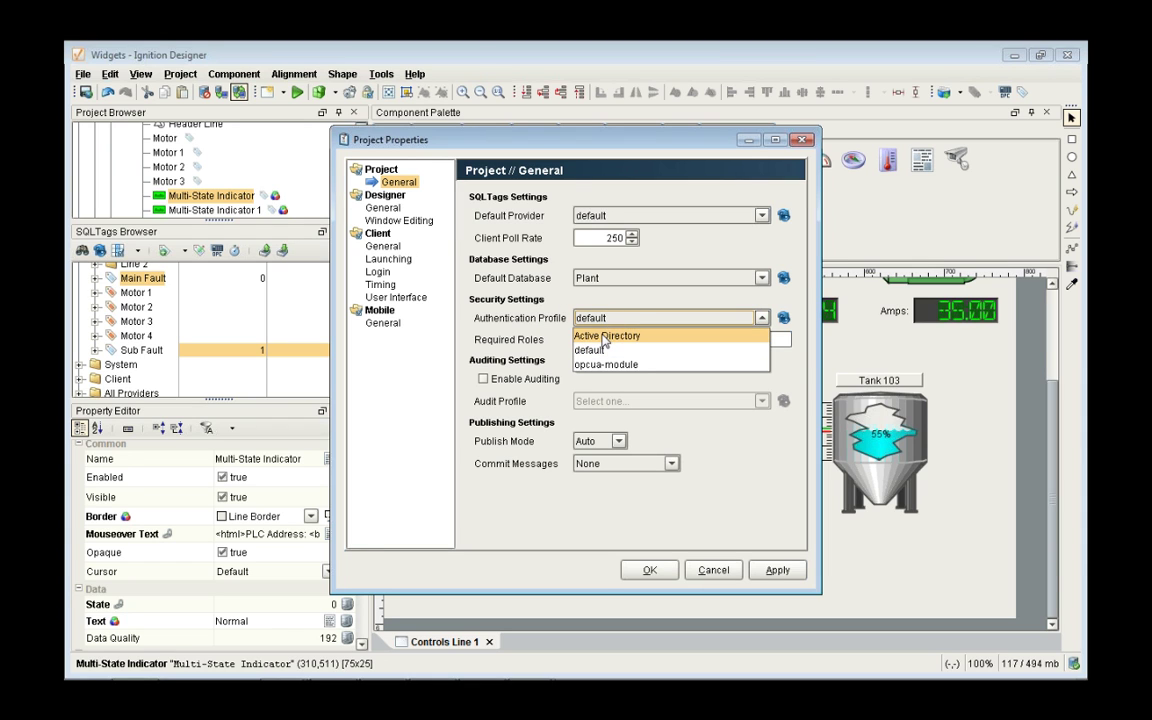
{"action": "left_click", "coordinate": [605, 337]}
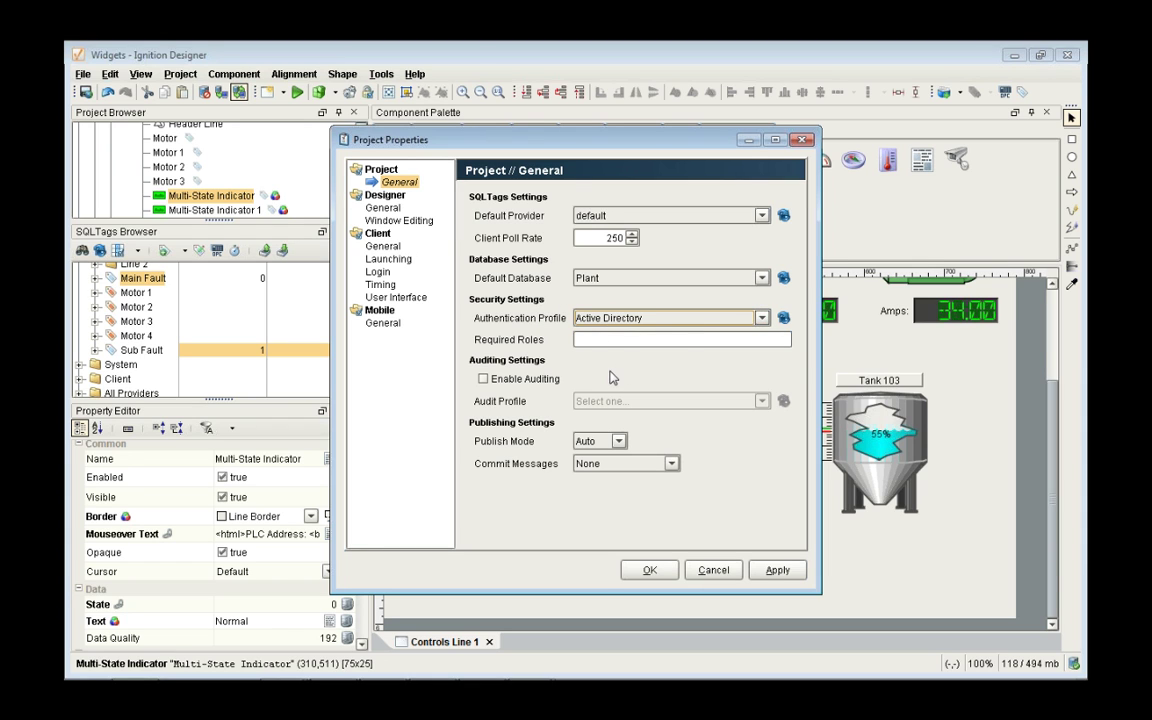
{"action": "left_click", "coordinate": [649, 569]}
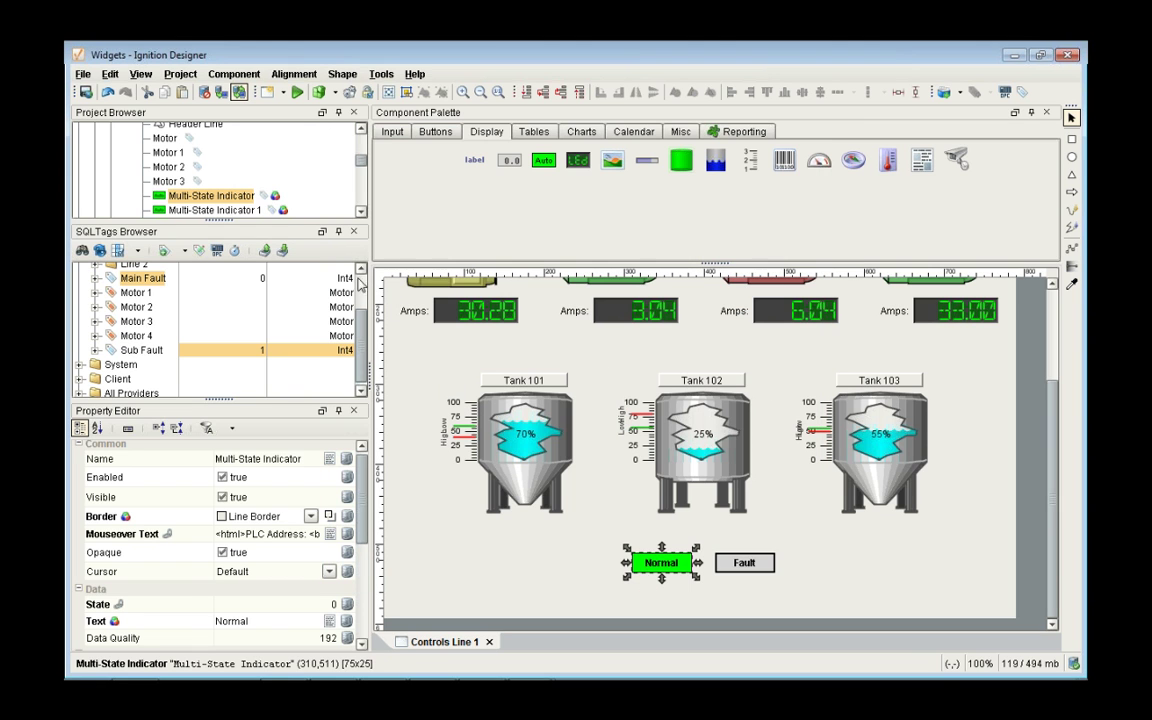
{"action": "left_click", "coordinate": [85, 91]}
Reopen Project Properties to confirm Active Directory is the profile, then cancel
{"action": "left_click", "coordinate": [180, 74]}
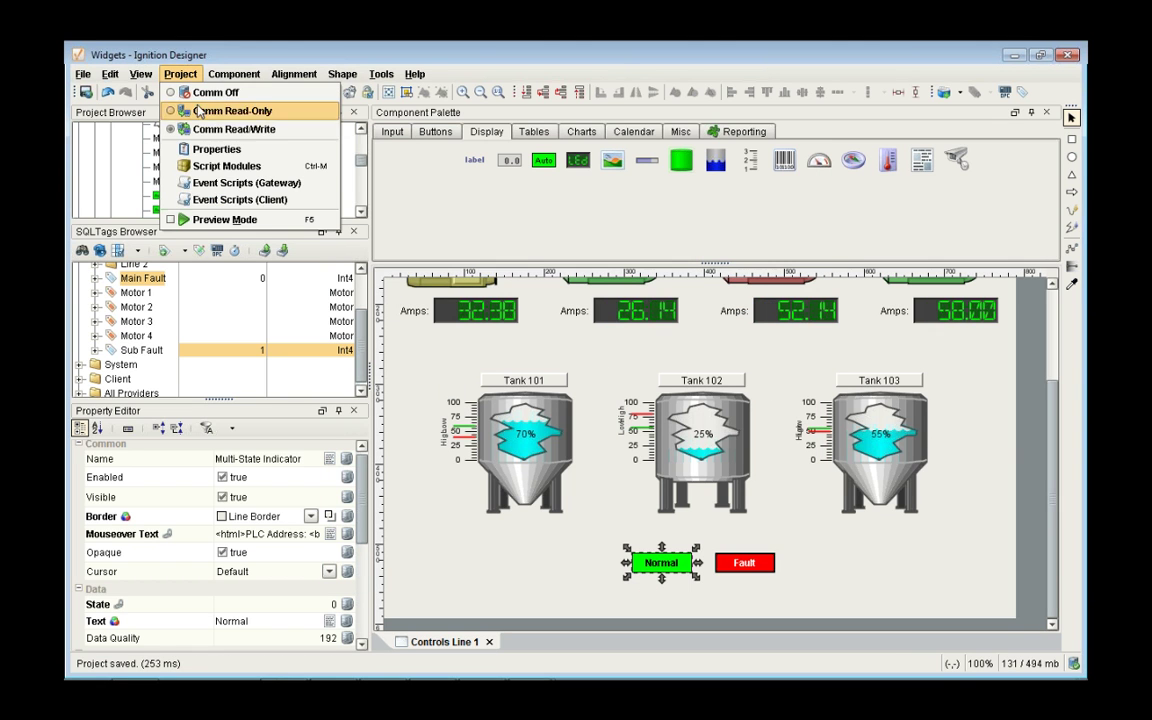
{"action": "left_click", "coordinate": [205, 148]}
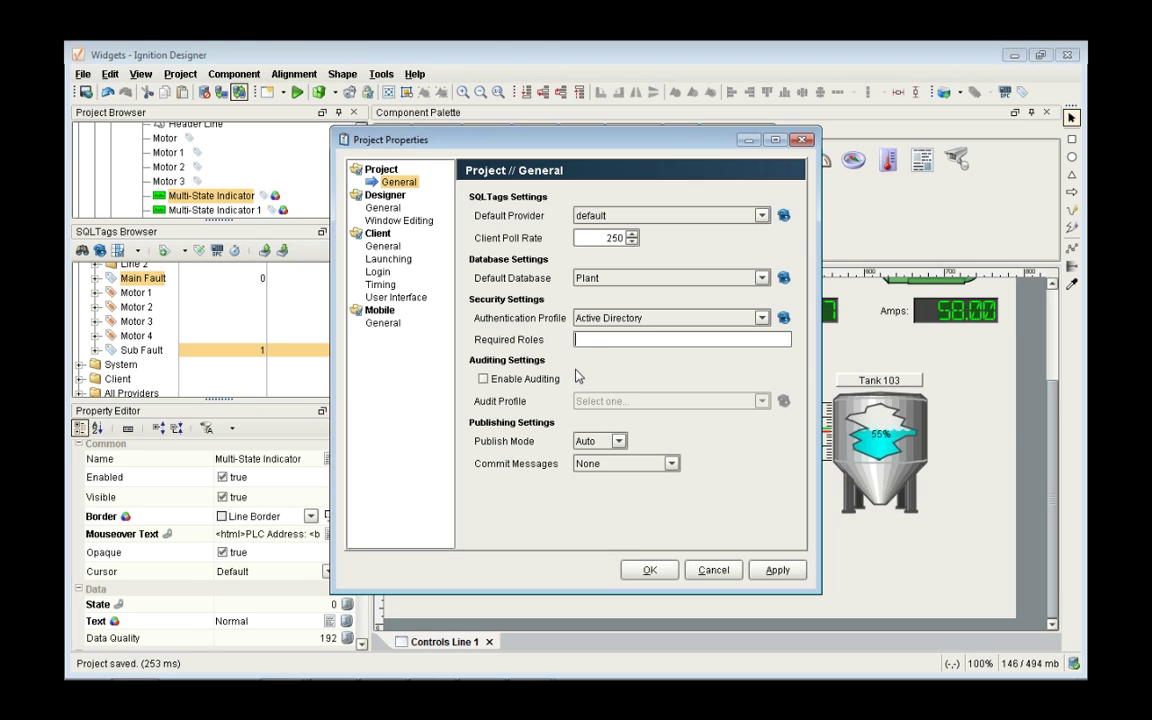
{"action": "left_click", "coordinate": [713, 570]}
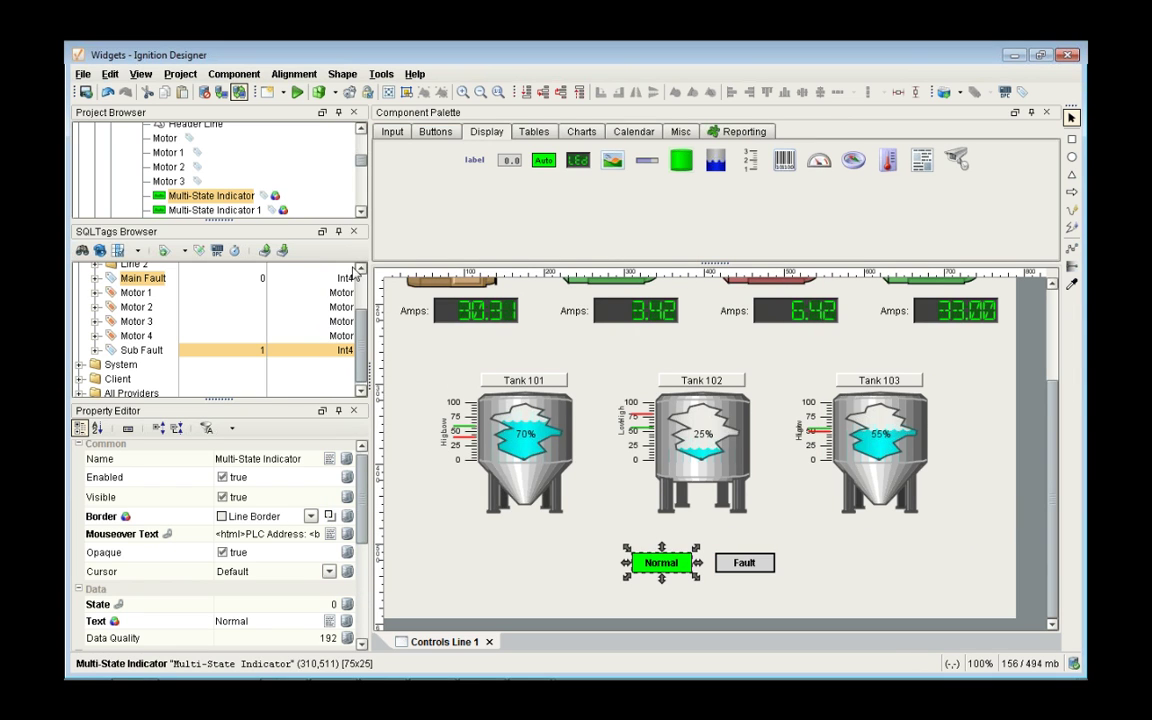
Override security on the Popup window's Hand/Off/Auto button so only ReadWrite has clearance
{"action": "left_click_drag", "start_coordinate": [362, 172], "coordinate": [362, 194]}
{"action": "double_click", "coordinate": [148, 172]}
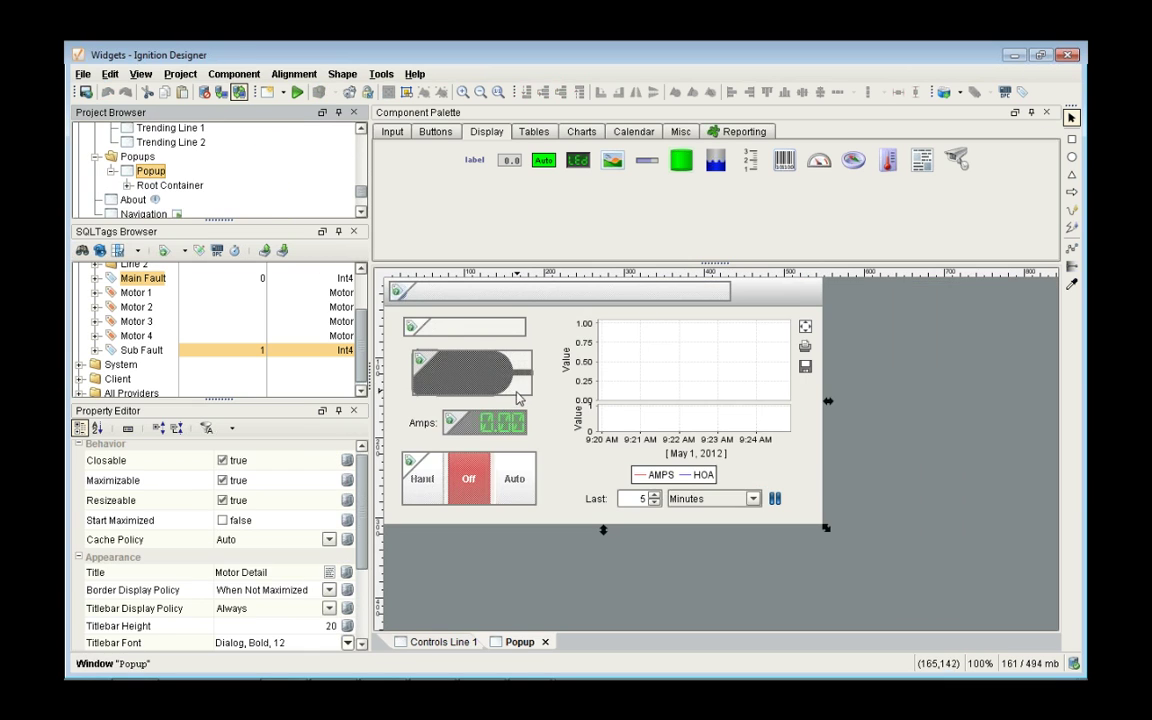
{"action": "left_click", "coordinate": [494, 503]}
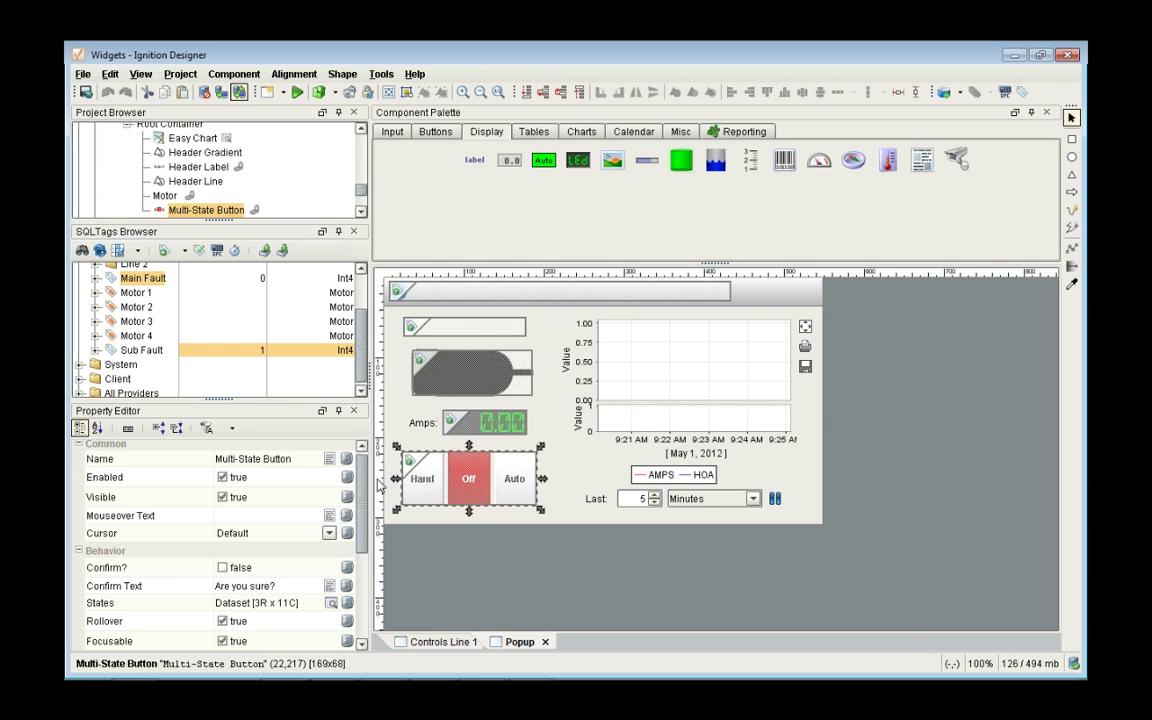
{"action": "right_click", "coordinate": [449, 467]}
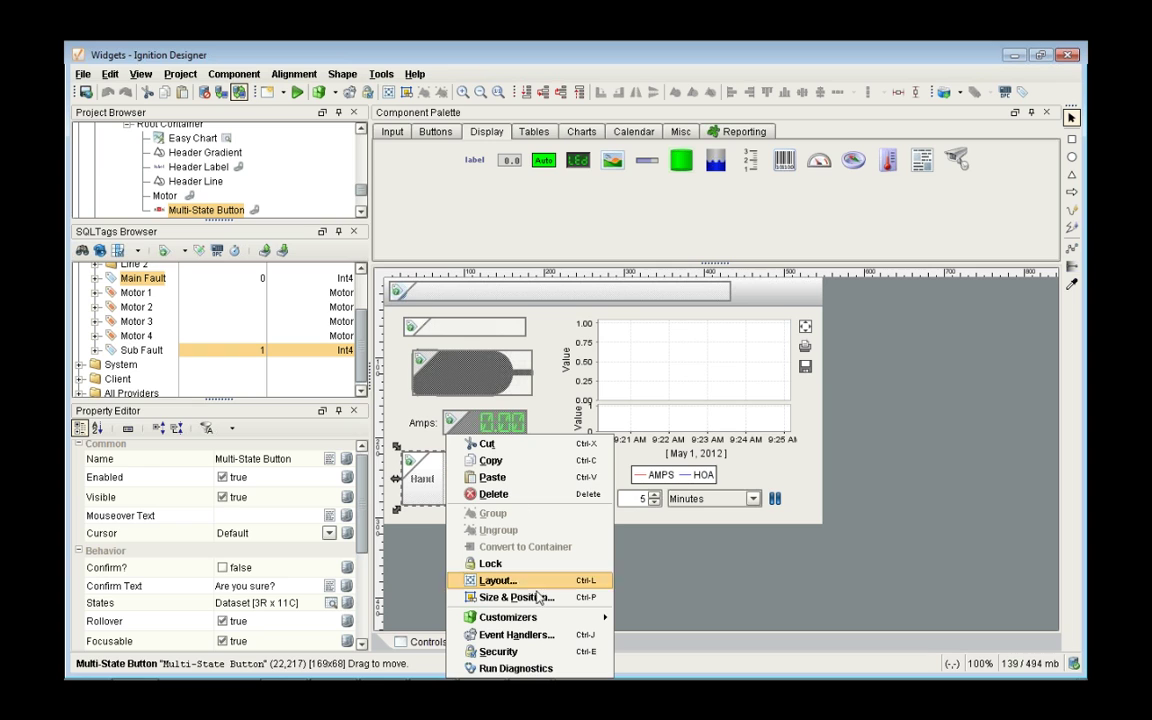
{"action": "left_click", "coordinate": [500, 652]}
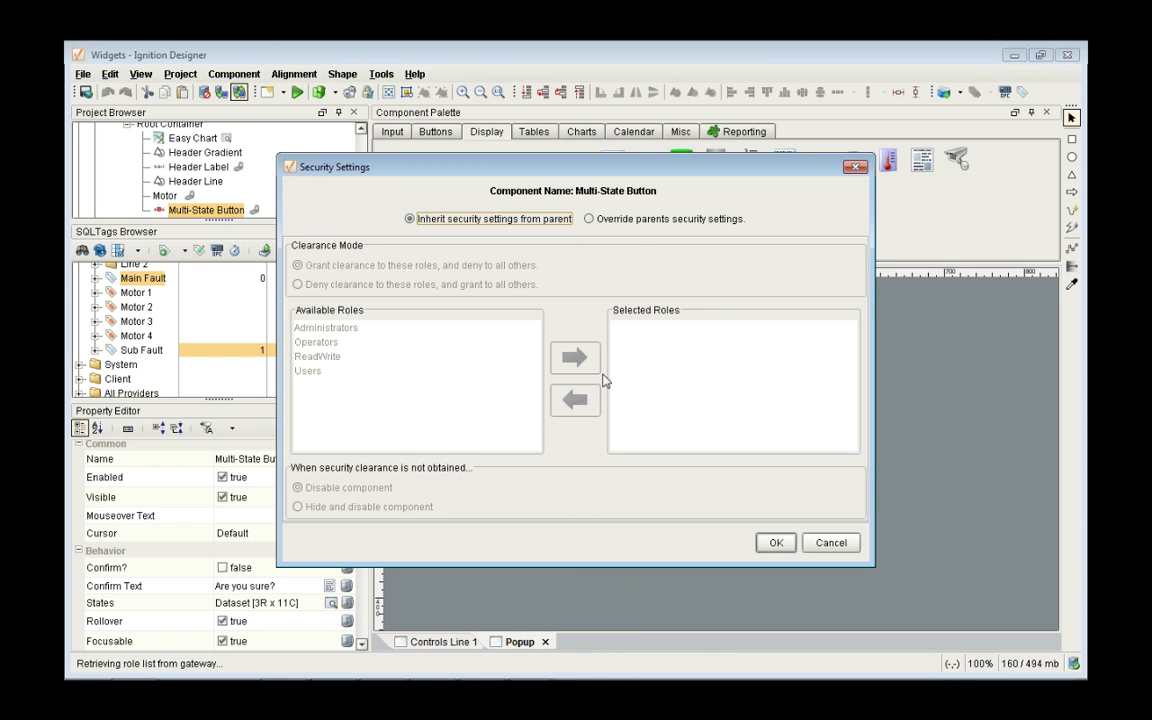
{"action": "left_click", "coordinate": [645, 220]}
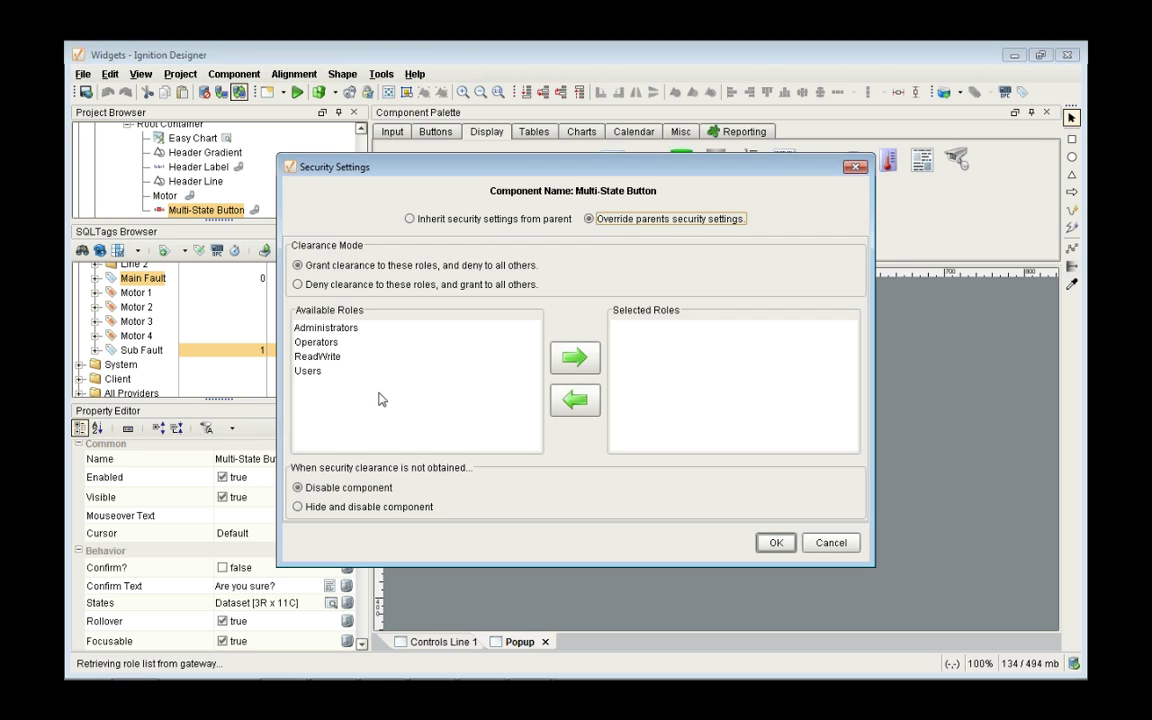
{"action": "left_click", "coordinate": [342, 357]}
{"action": "left_click", "coordinate": [576, 358]}
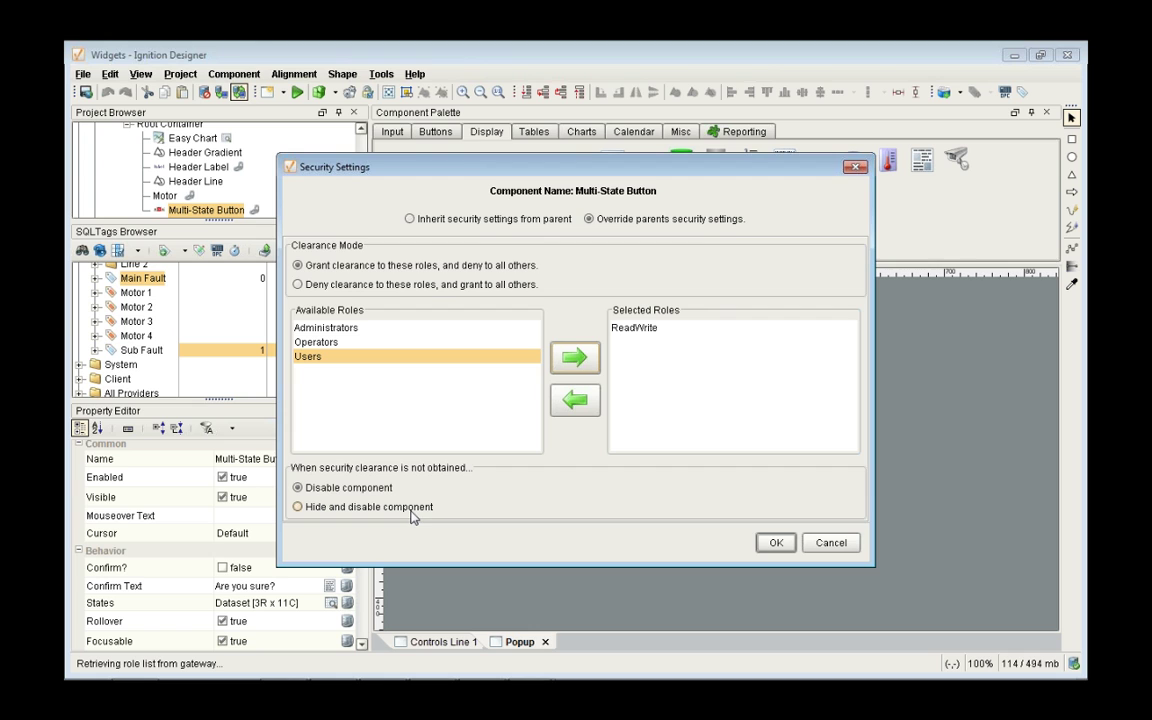
{"action": "left_click", "coordinate": [776, 543]}
{"action": "left_click", "coordinate": [776, 543]}
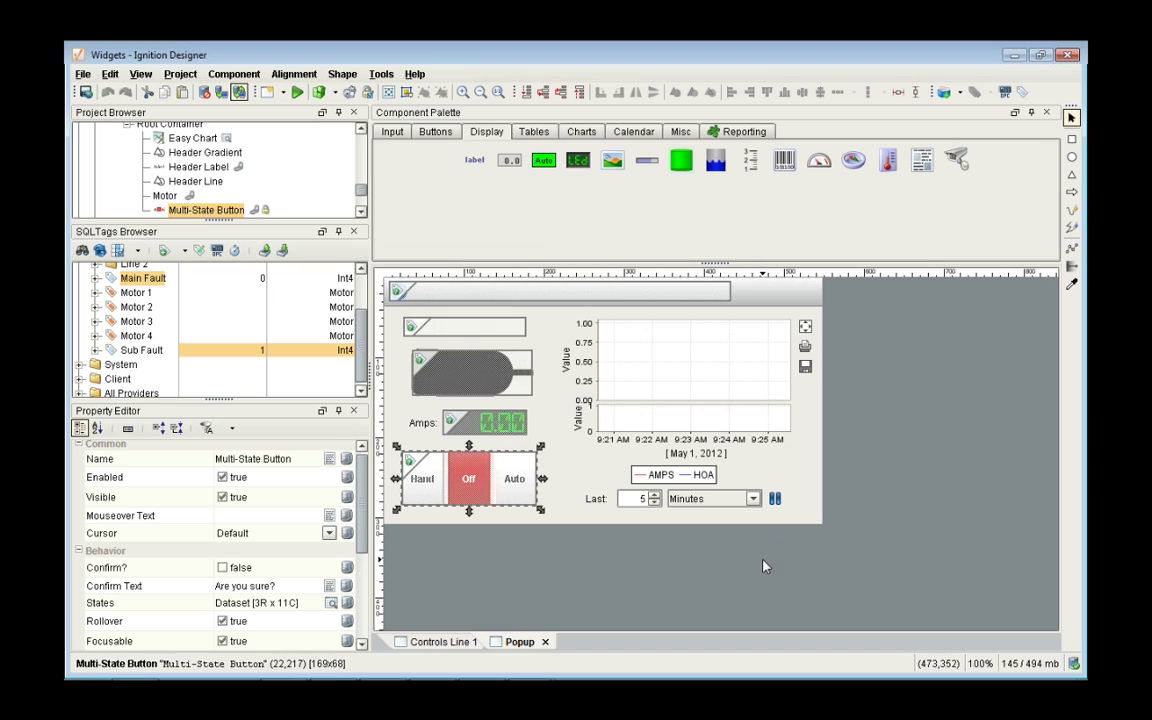
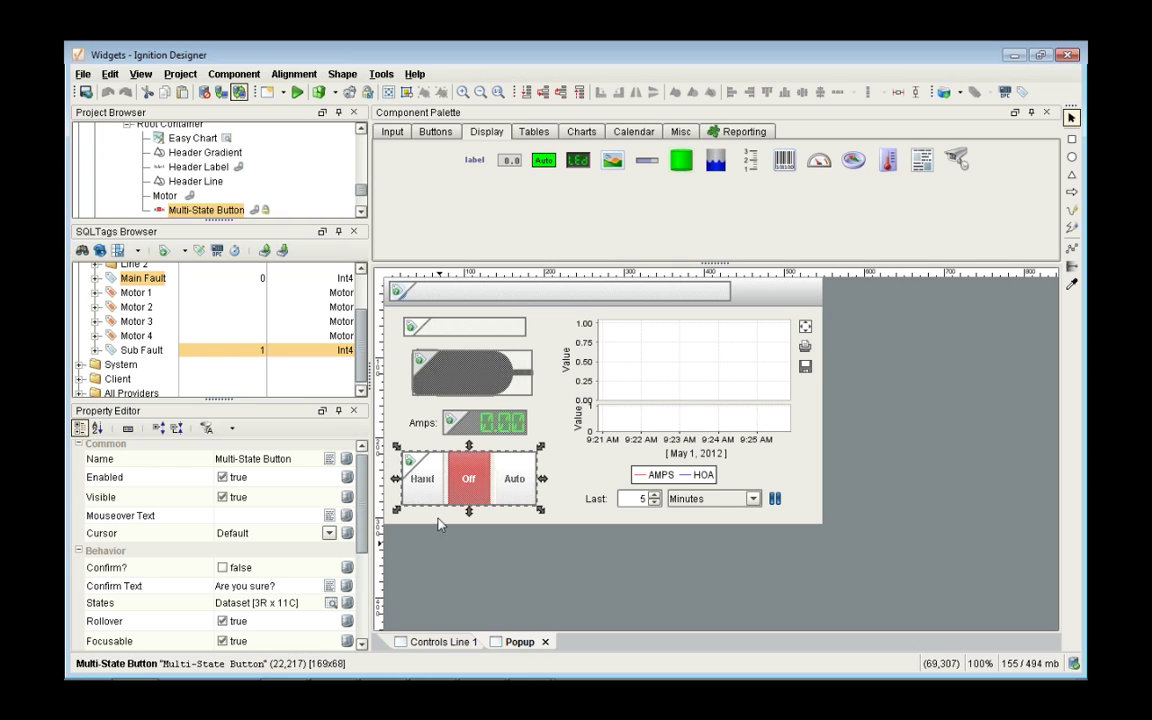
Open the Navigation window for editing in the Designer
{"action": "scroll", "coordinate": [298, 196], "scroll_direction": "down", "scroll_amount": 2}
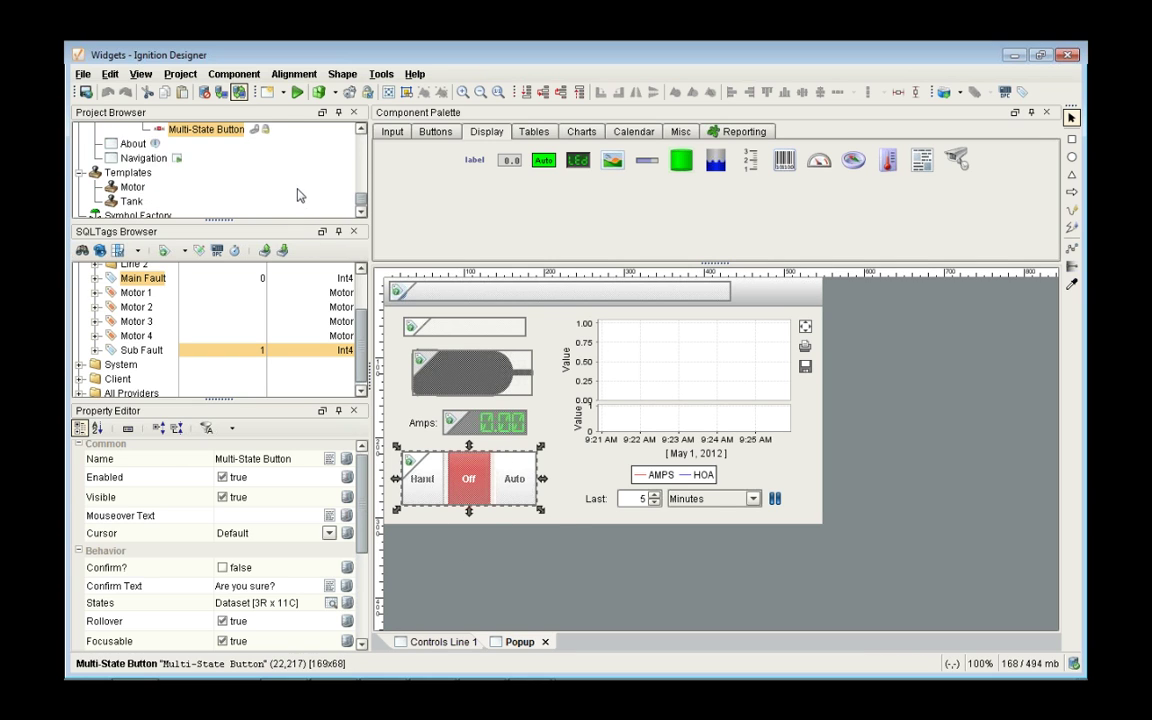
{"action": "double_click", "coordinate": [150, 160]}
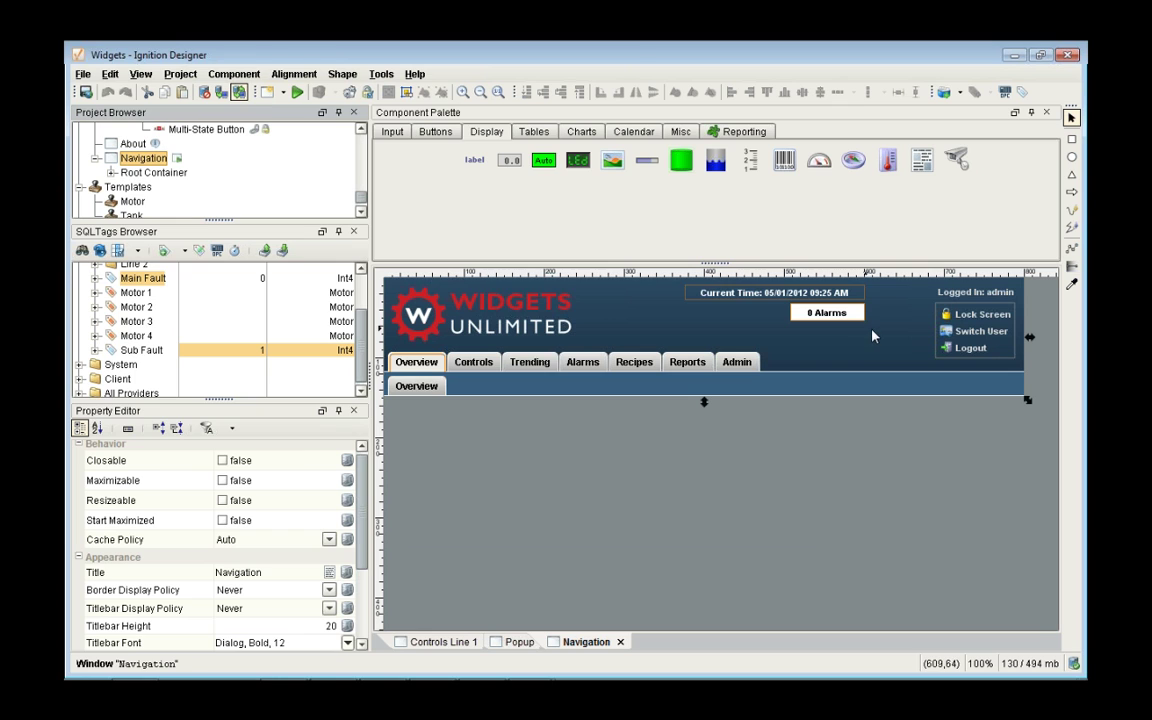
Nudge the Current Time and 0 Alarms labels left and draw a Table at the header's right
{"action": "left_click_drag", "start_coordinate": [872, 338], "coordinate": [690, 283]}
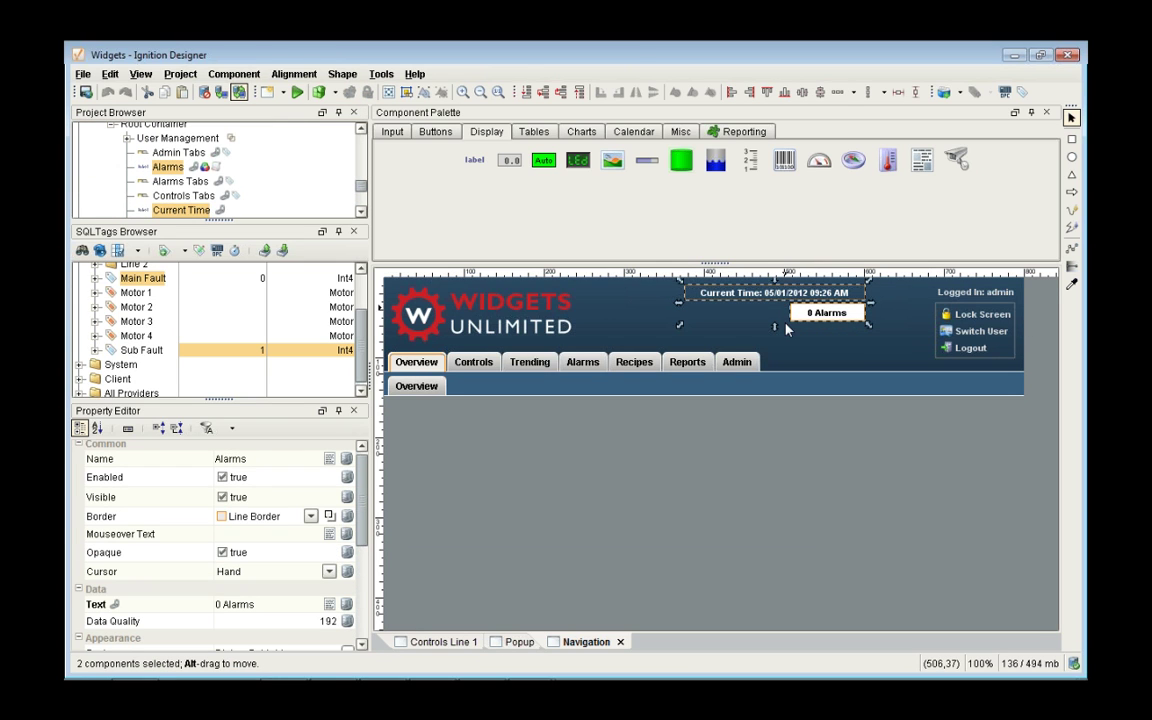
{"action": "key", "text": "shift+Left"}
{"action": "key", "text": "shift+Left"}
{"action": "key", "text": "shift+Left"}
{"action": "key", "text": "shift+Left"}
{"action": "key", "text": "shift+Left"}
{"action": "key", "text": "shift+Left"}
{"action": "key", "text": "shift+Left"}
{"action": "key", "text": "shift+Left"}
{"action": "key", "text": "shift+Left"}
{"action": "key", "text": "shift+Left"}
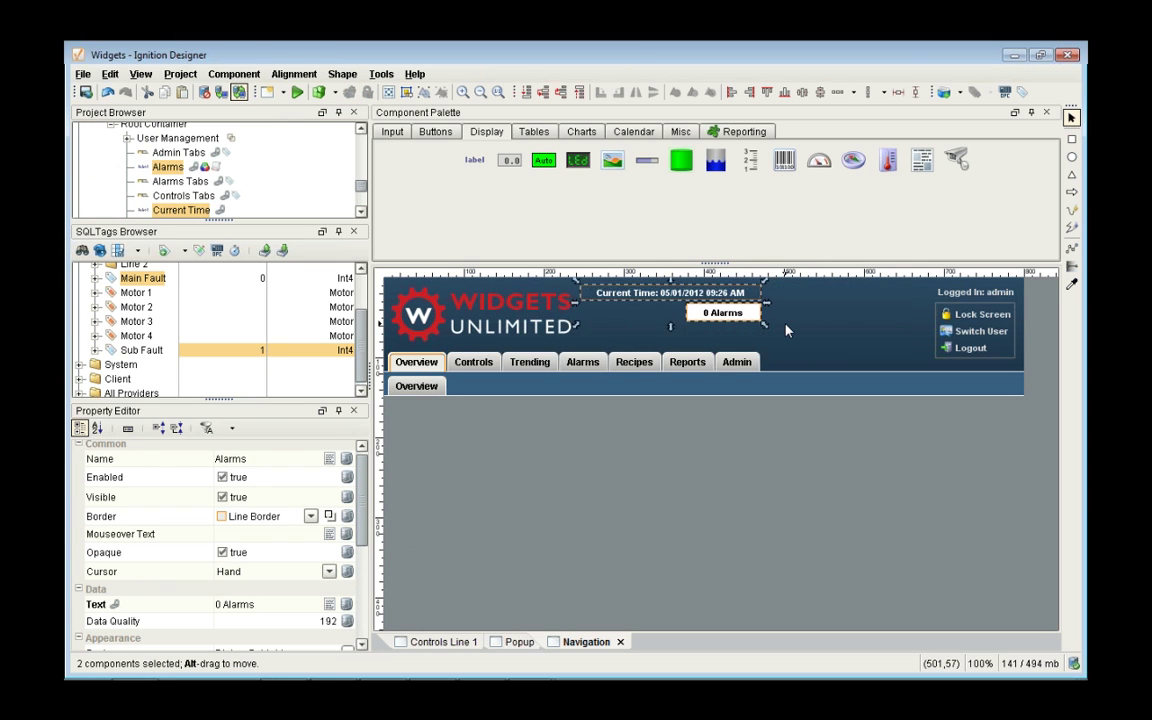
{"action": "left_click", "coordinate": [533, 131]}
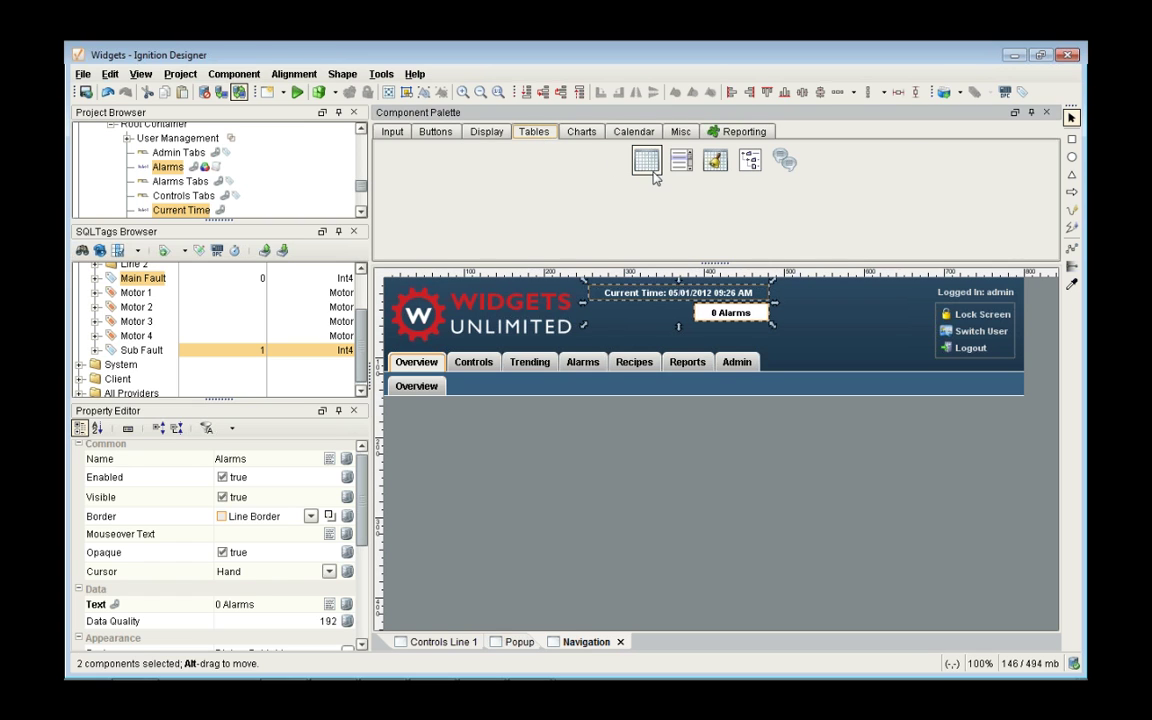
{"action": "left_click", "coordinate": [645, 162]}
{"action": "left_click_drag", "start_coordinate": [781, 285], "coordinate": [925, 357]}
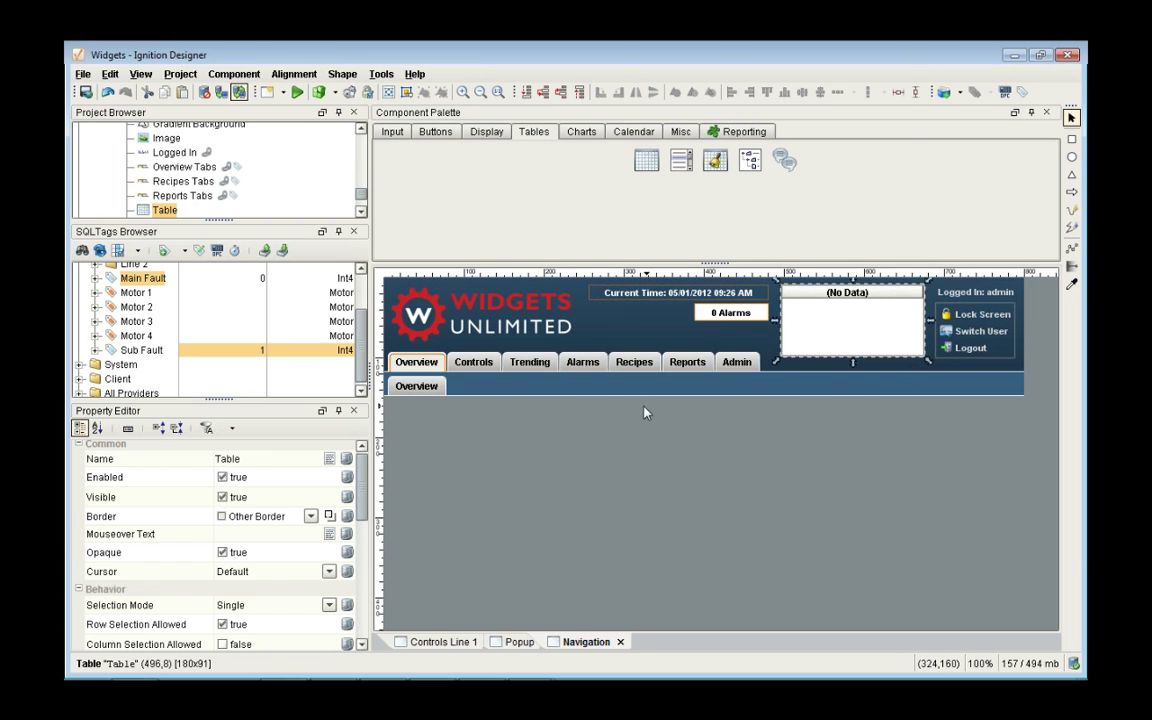
{"action": "left_click", "coordinate": [673, 294]}
{"action": "left_click", "coordinate": [826, 321]}
Set the table's layout to anchored top and right
{"action": "key", "text": "ctrl+l"}
{"action": "left_click", "coordinate": [833, 272]}
{"action": "left_click", "coordinate": [838, 334]}
{"action": "left_click", "coordinate": [820, 401]}
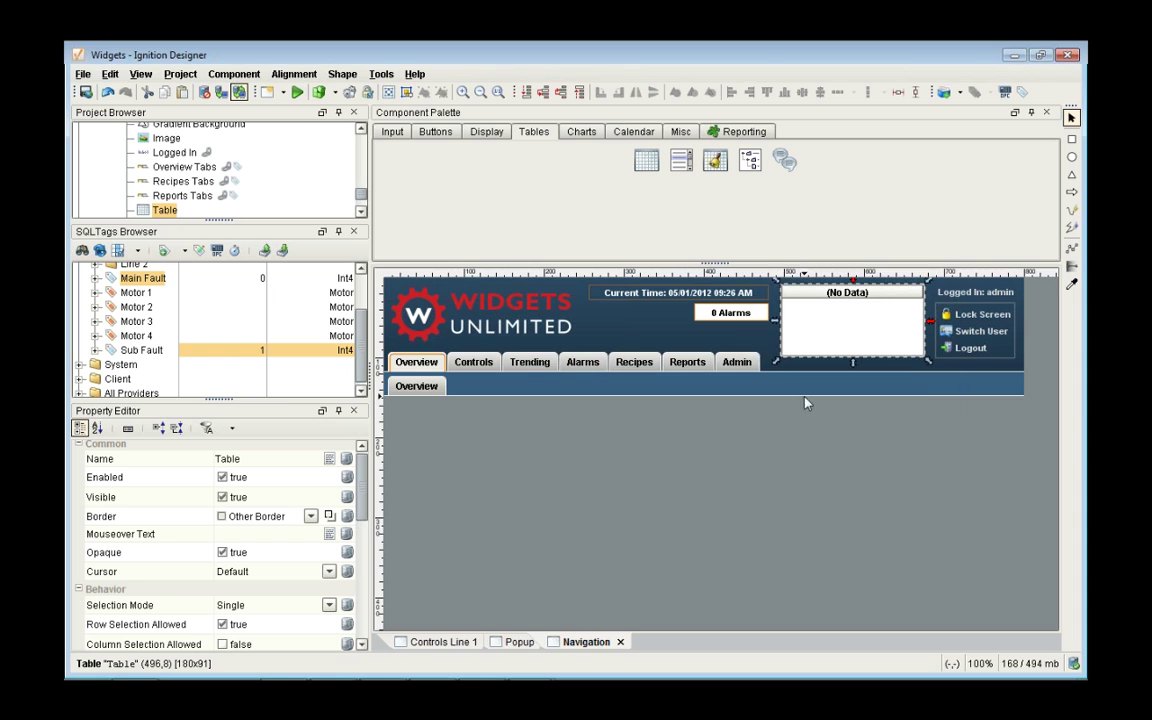
Bind the System/Client/User/RolesDataSet tag to the table's data
{"action": "scroll", "coordinate": [86, 362], "scroll_direction": "down", "scroll_amount": 1}
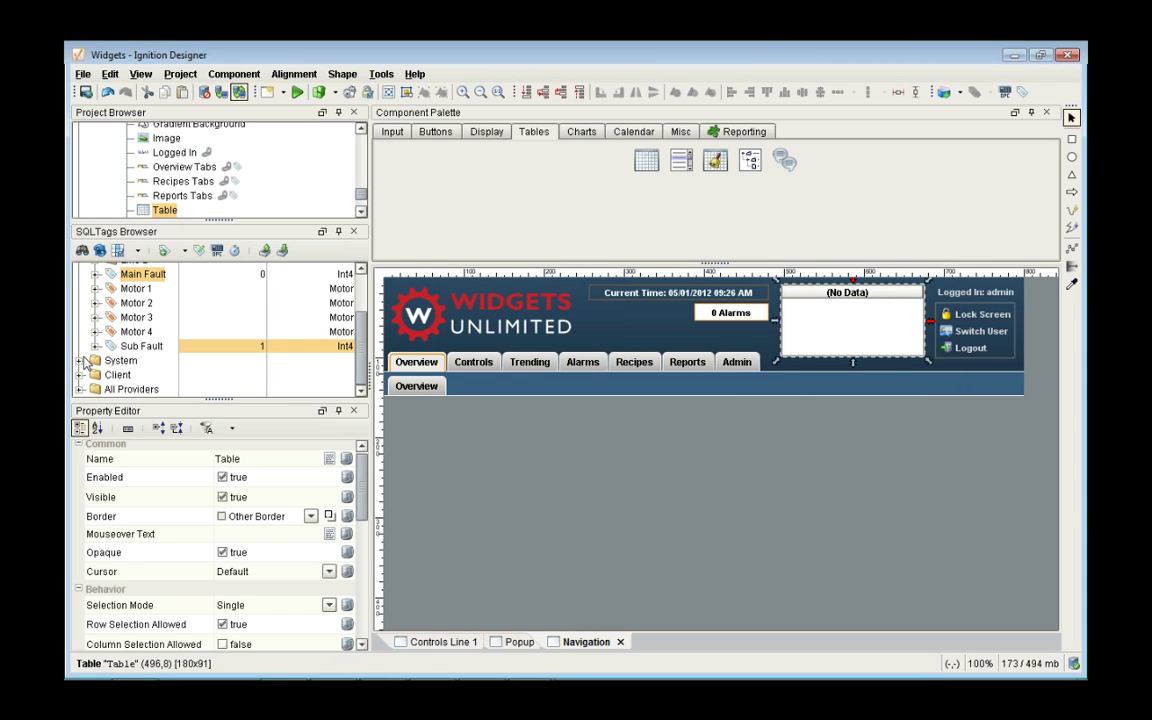
{"action": "left_click", "coordinate": [80, 361]}
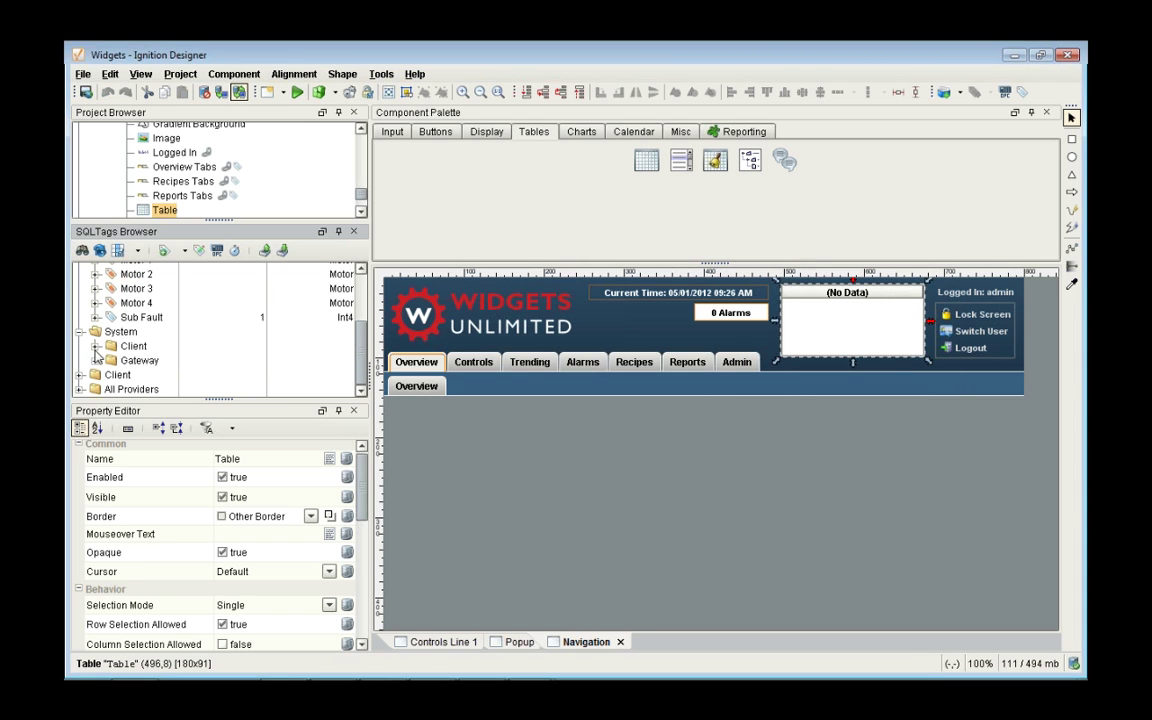
{"action": "left_click", "coordinate": [96, 346]}
{"action": "left_click", "coordinate": [112, 389]}
{"action": "scroll", "coordinate": [160, 345], "scroll_direction": "down", "scroll_amount": 3}
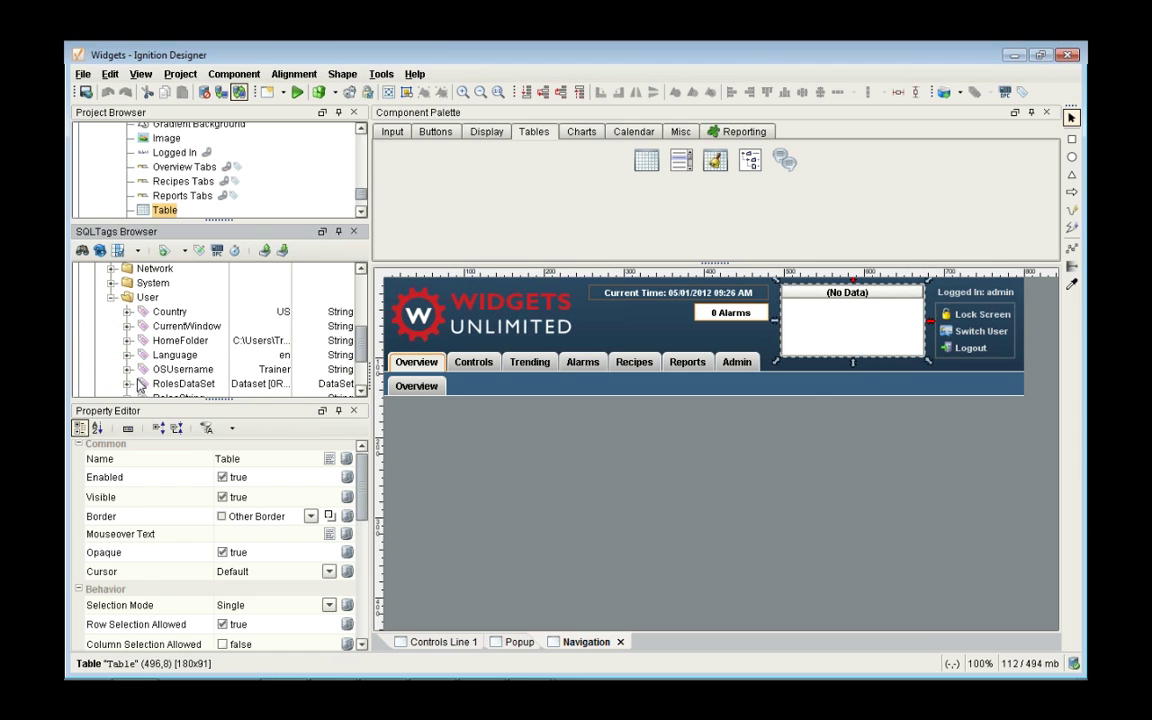
{"action": "left_click", "coordinate": [170, 341]}
{"action": "left_click_drag", "start_coordinate": [160, 345], "coordinate": [820, 342]}
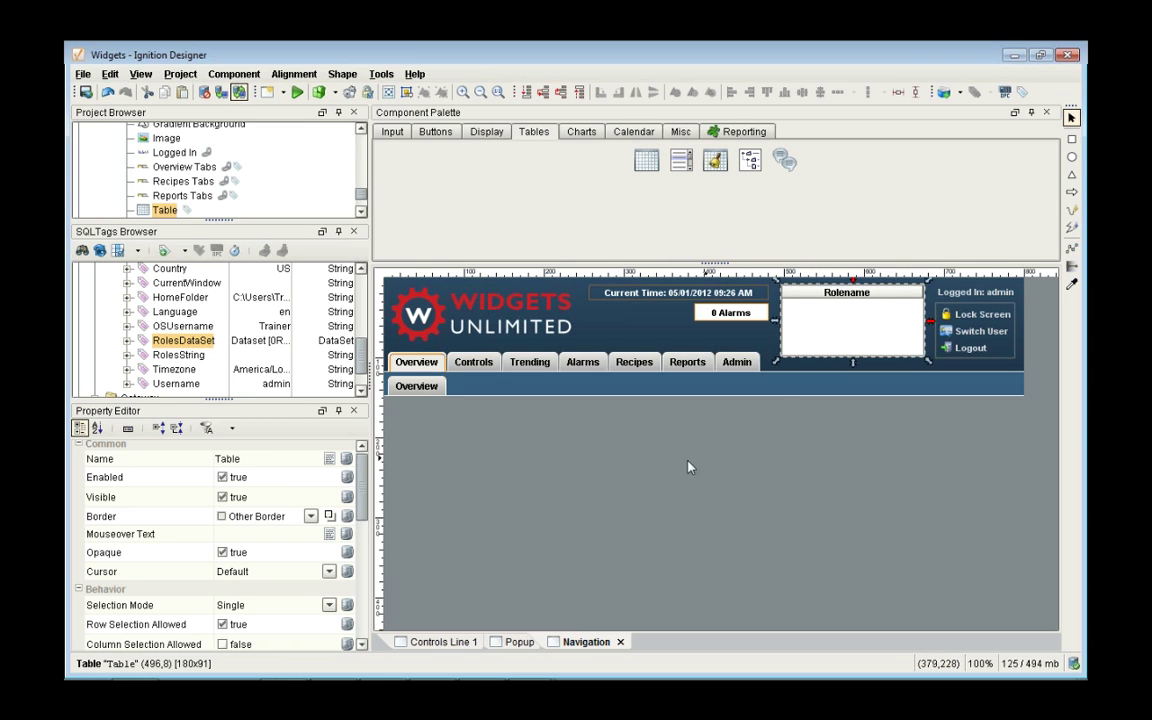
{"action": "left_click", "coordinate": [84, 79]}
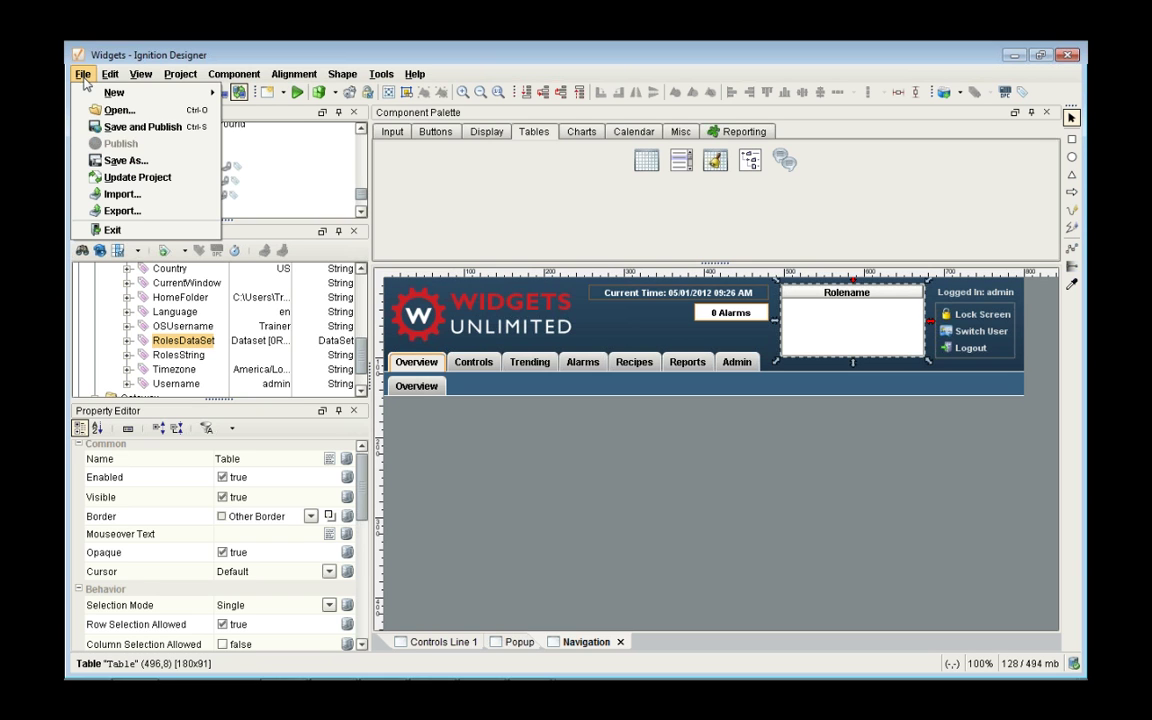
Save and publish the project, then apply the update in the running Widgets client
{"action": "left_click", "coordinate": [140, 127]}
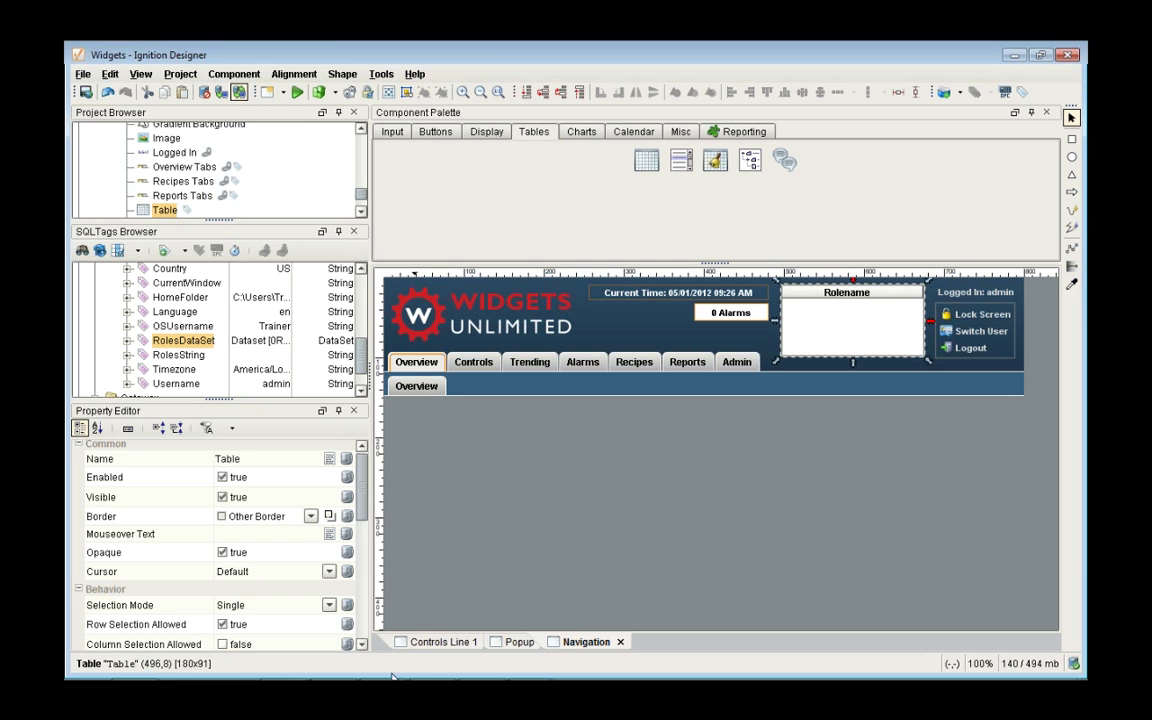
{"action": "left_click", "coordinate": [333, 670]}
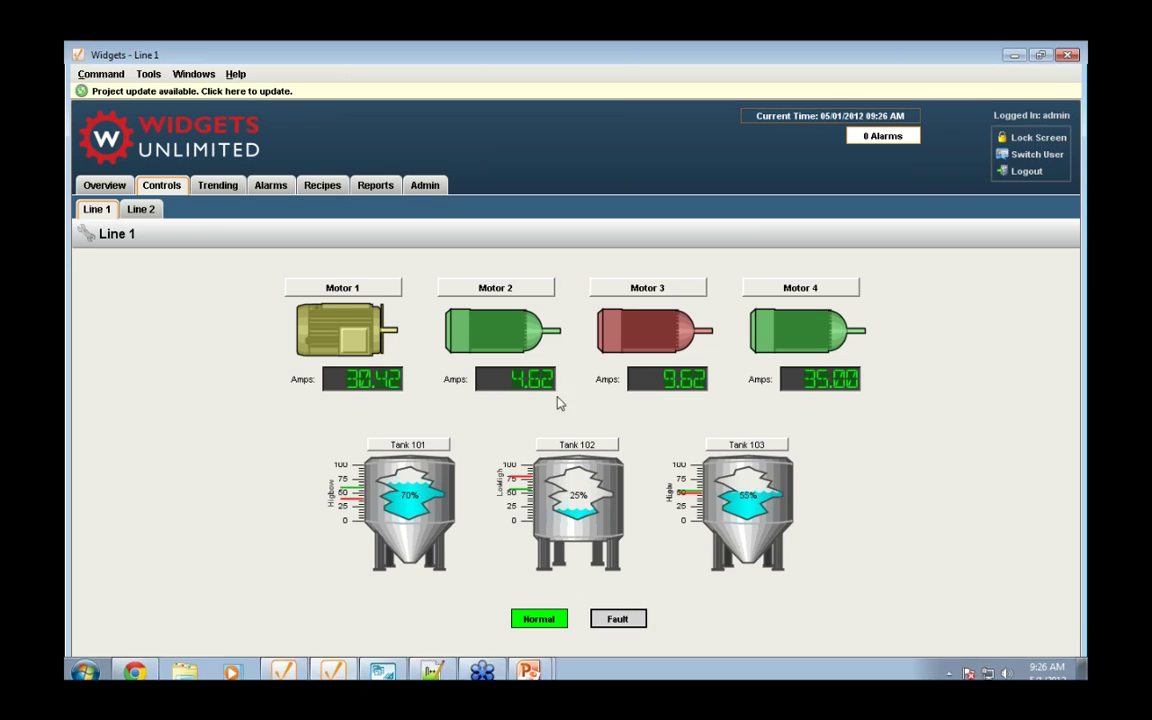
{"action": "left_click", "coordinate": [477, 96]}
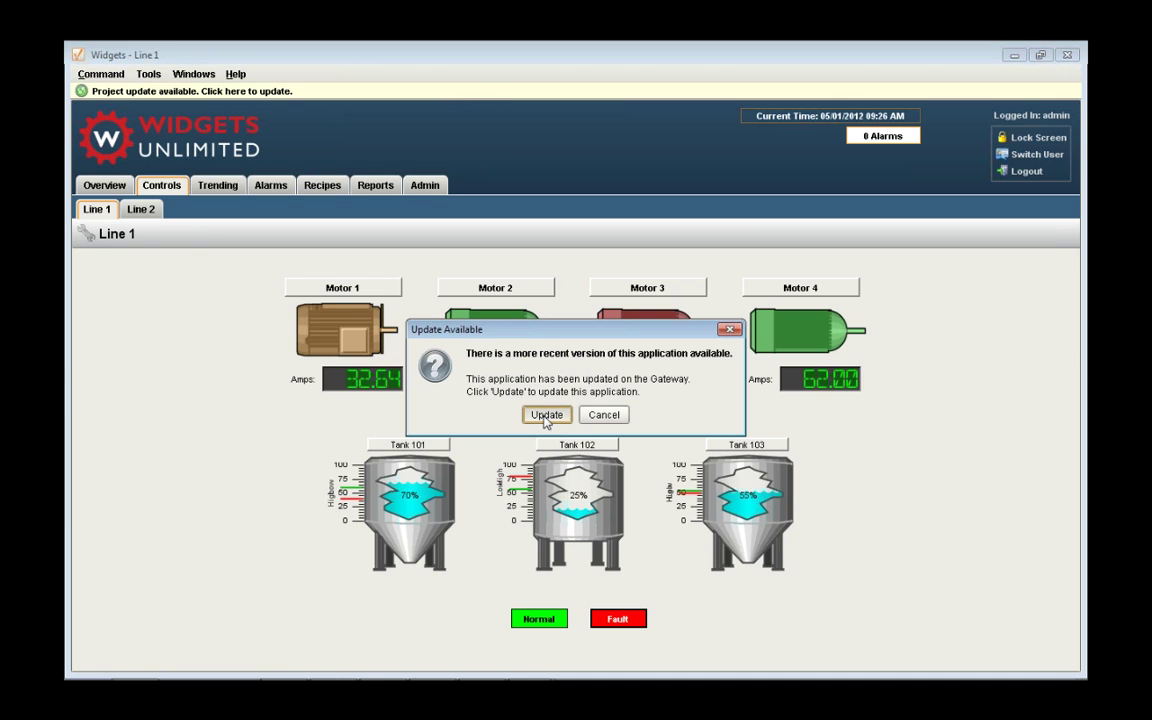
{"action": "left_click", "coordinate": [546, 416]}
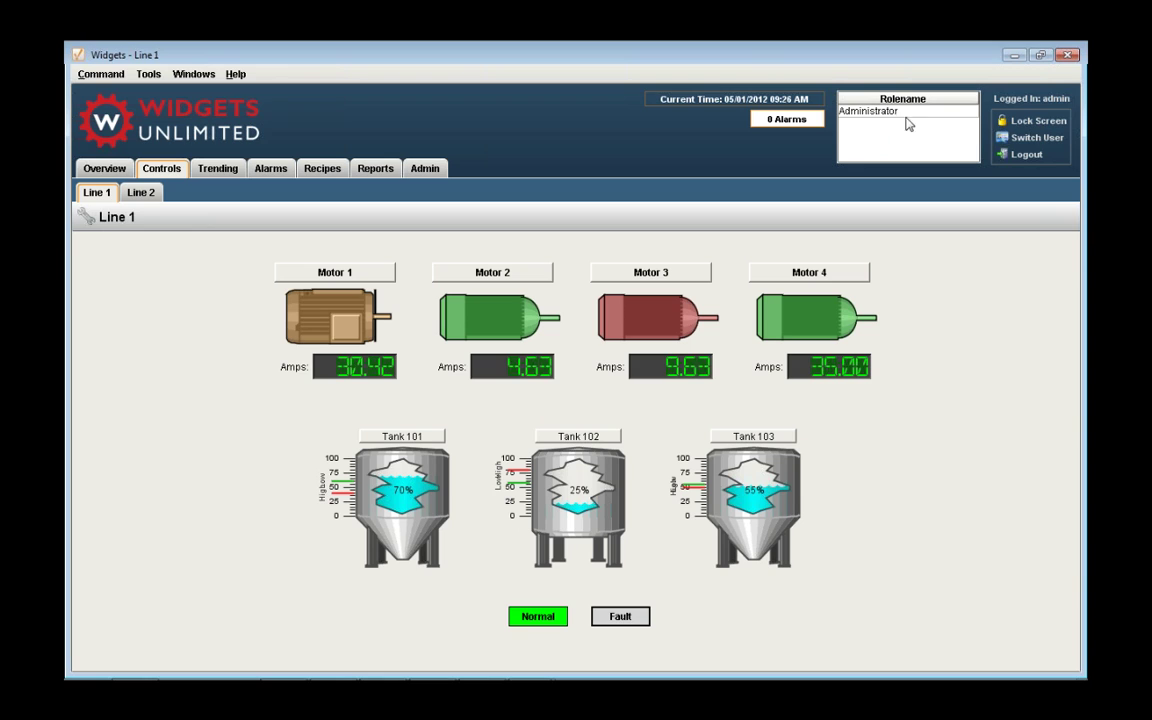
Log out and log back in as the ReadWrite user
{"action": "left_click", "coordinate": [101, 74]}
{"action": "left_click", "coordinate": [105, 89]}
{"action": "type", "text": "john"}
{"action": "key", "text": "Tab"}
{"action": "type", "text": "*******"}
{"action": "key", "text": "ctrl+a"}
{"action": "type", "text": "****"}
{"action": "key", "text": "Return"}
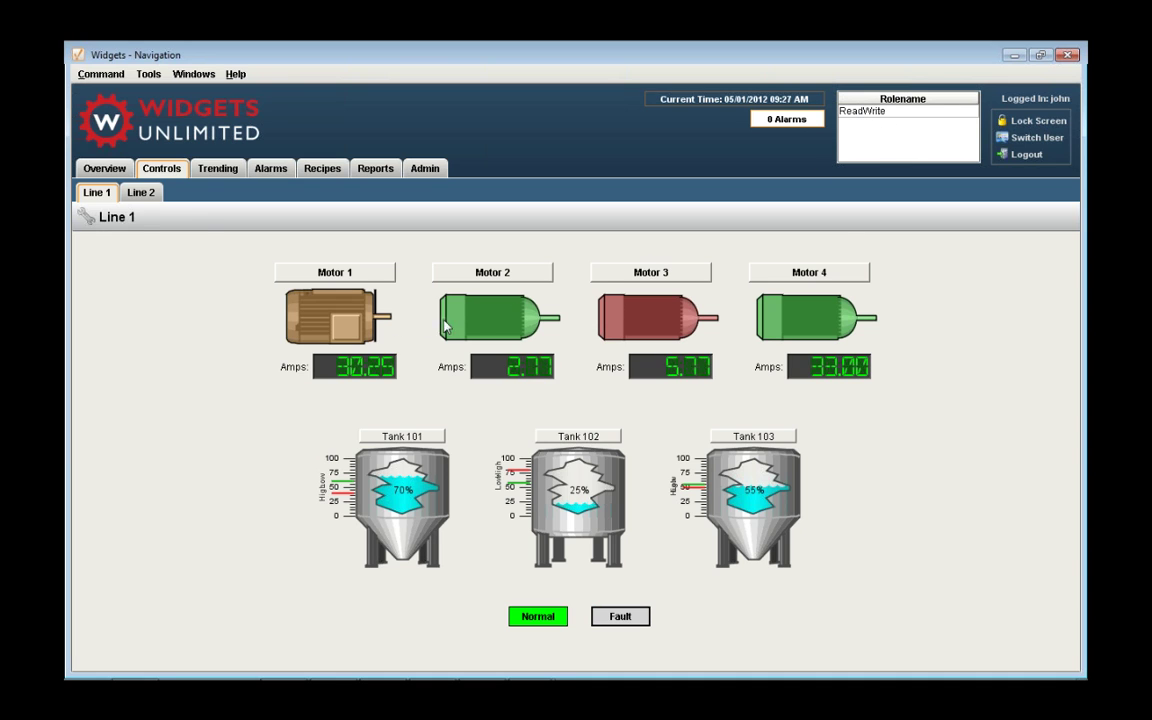
Switch Motor 2 to Off, then Hand, in its Motor Detail popup
{"action": "left_click", "coordinate": [508, 322]}
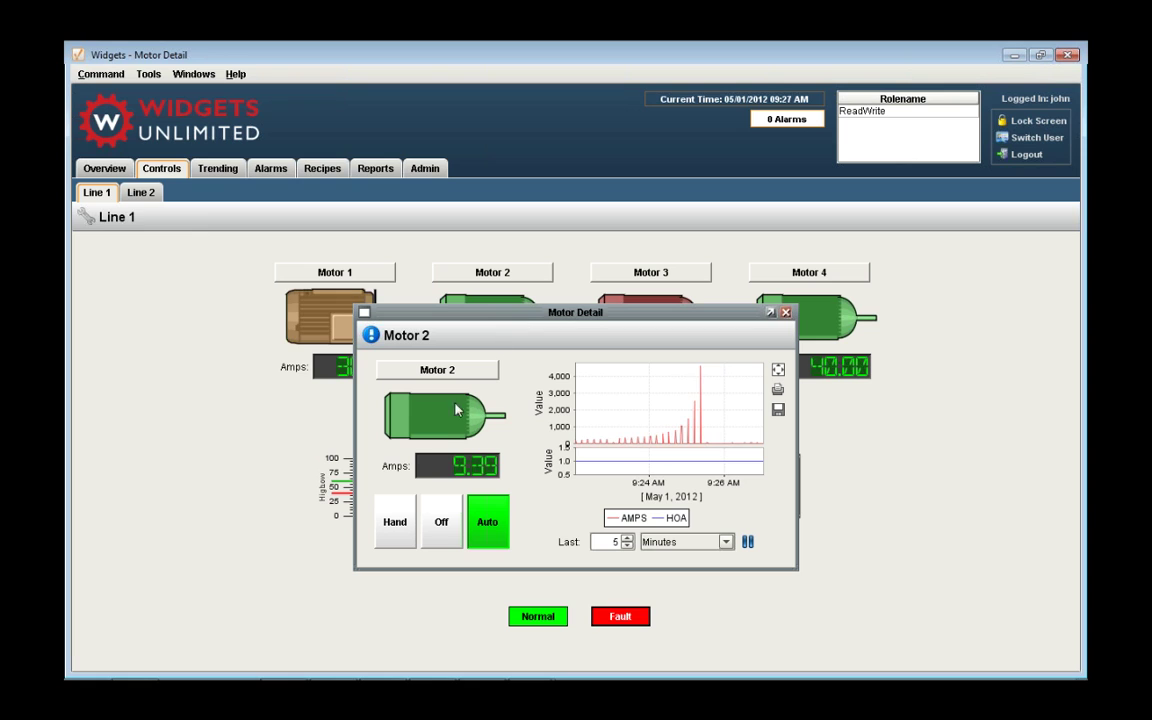
{"action": "left_click", "coordinate": [432, 528]}
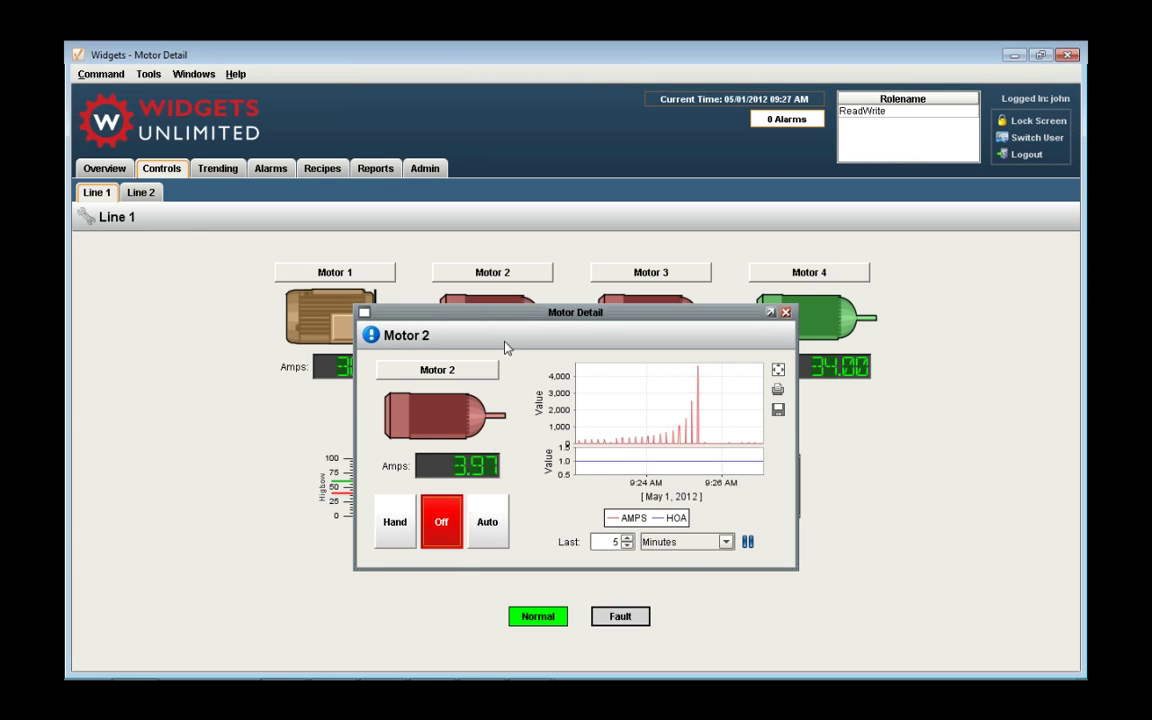
{"action": "left_click_drag", "start_coordinate": [482, 322], "coordinate": [485, 348]}
{"action": "left_click", "coordinate": [405, 540]}
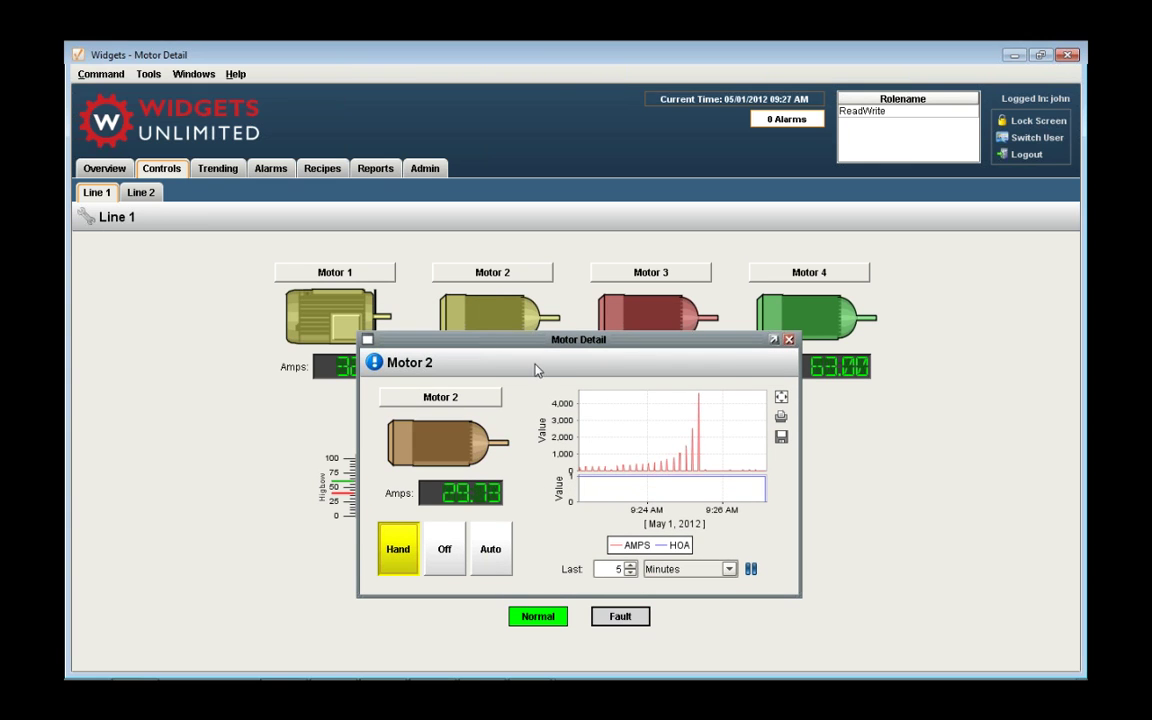
{"action": "left_click", "coordinate": [788, 339]}
Log out and log in as the operator user
{"action": "left_click", "coordinate": [101, 74]}
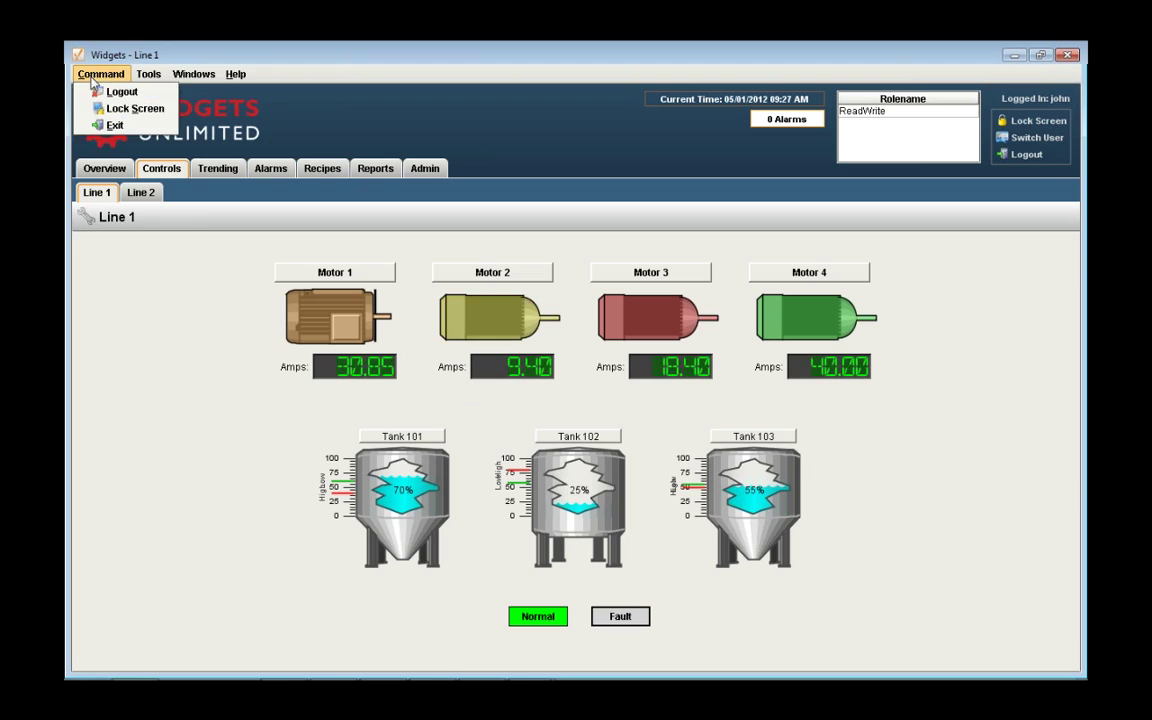
{"action": "left_click", "coordinate": [101, 92]}
{"action": "type", "text": "george"}
{"action": "key", "text": "Tab"}
{"action": "key", "text": "Return"}
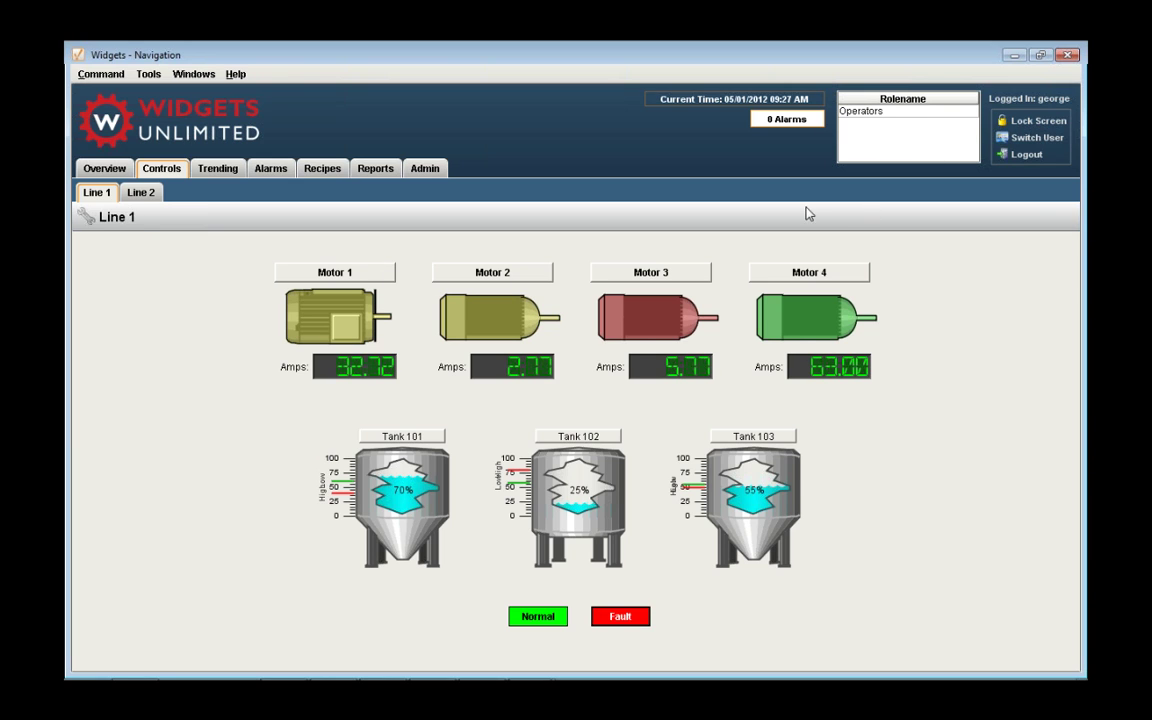
Open Motor 2's Motor Detail popup as the operator user
{"action": "left_click", "coordinate": [508, 322]}
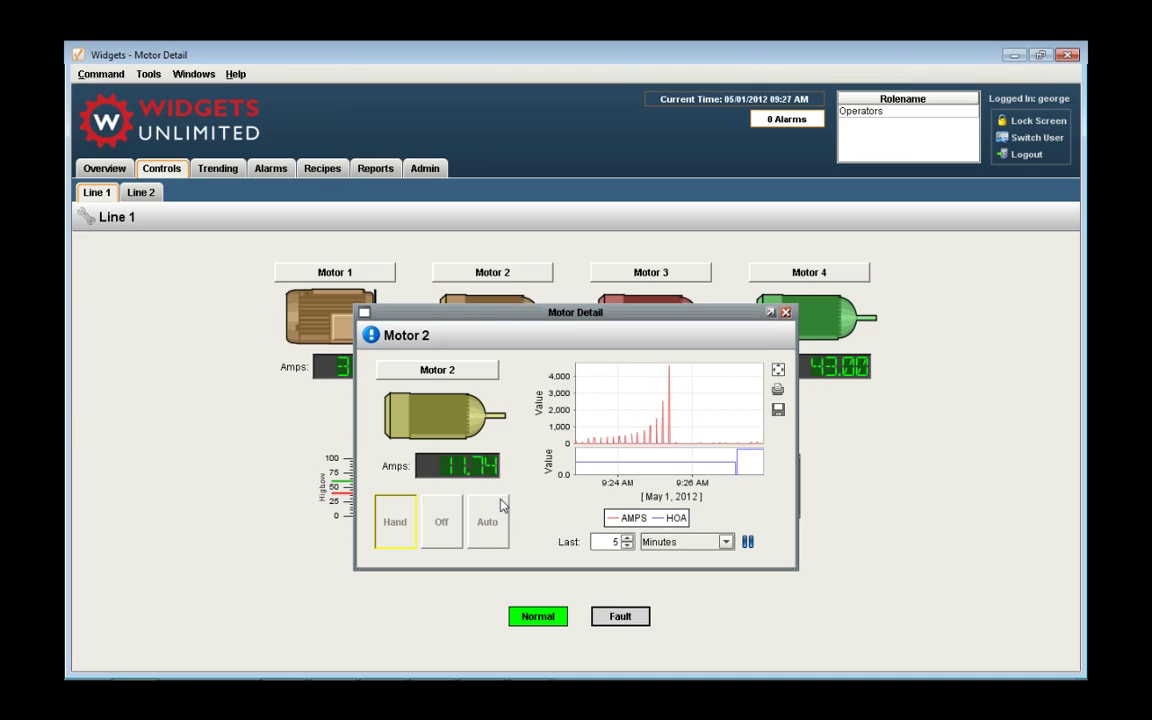
{"action": "key", "text": "alt+Tab"}
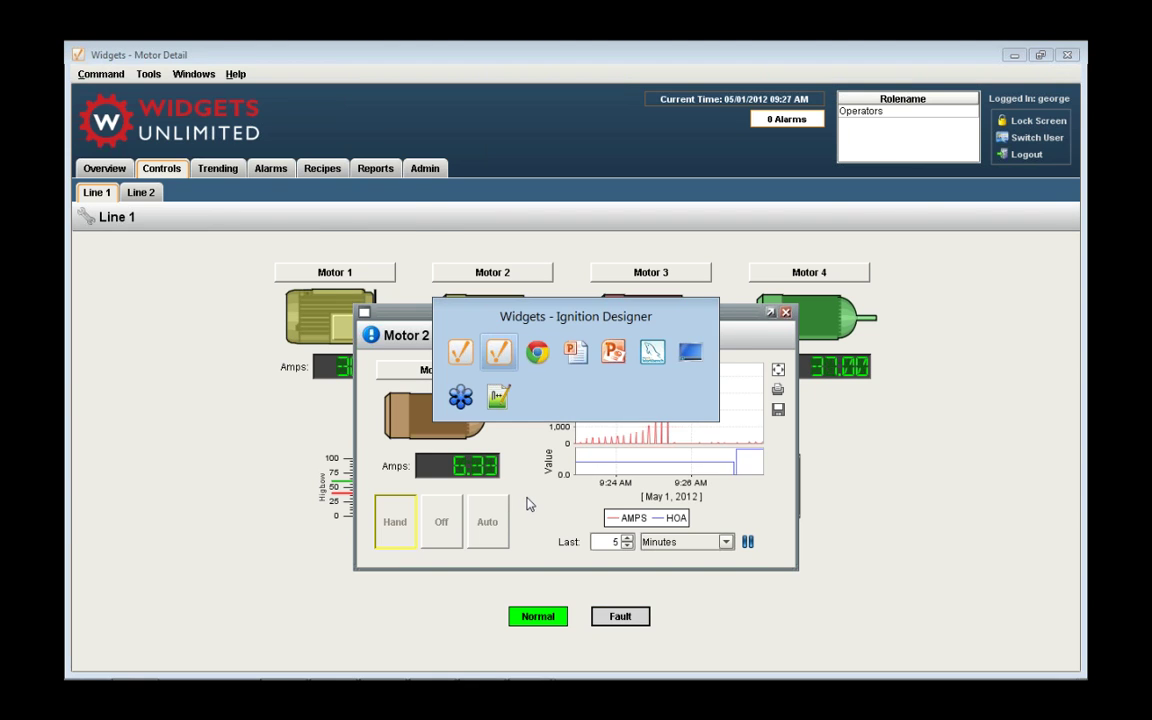
Start a new Database audit profile named AuditLog under Security > Auditing
{"action": "scroll", "coordinate": [320, 479], "scroll_direction": "down", "scroll_amount": 3}
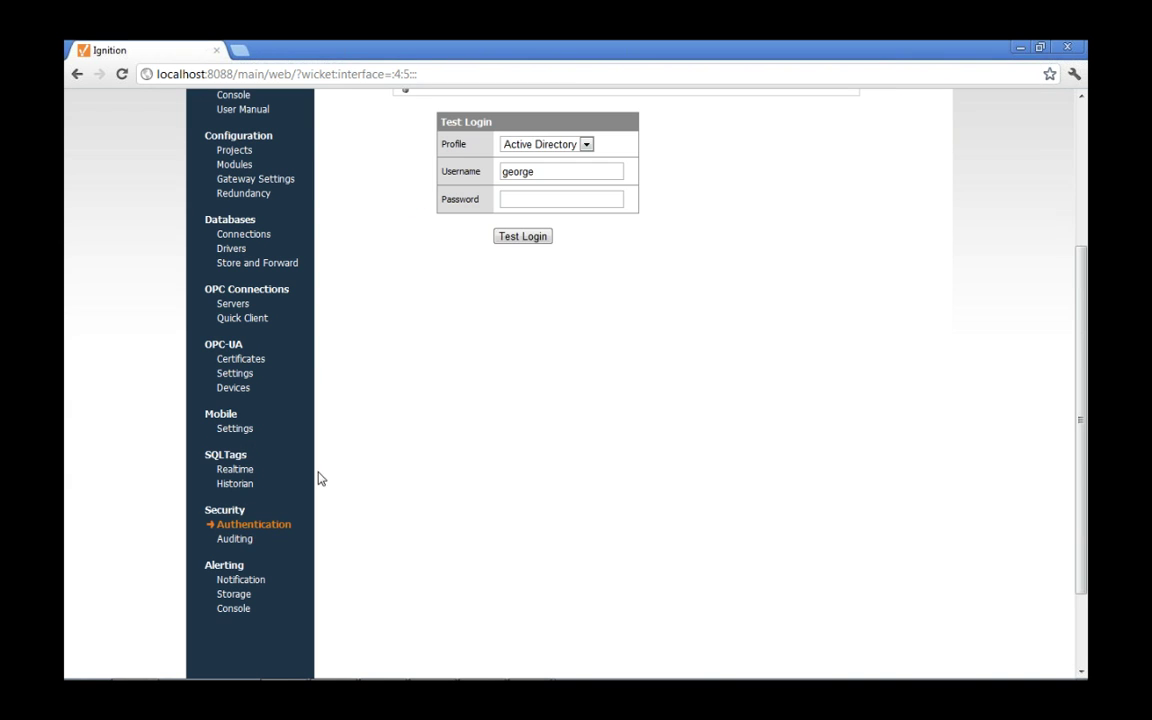
{"action": "left_click", "coordinate": [229, 543]}
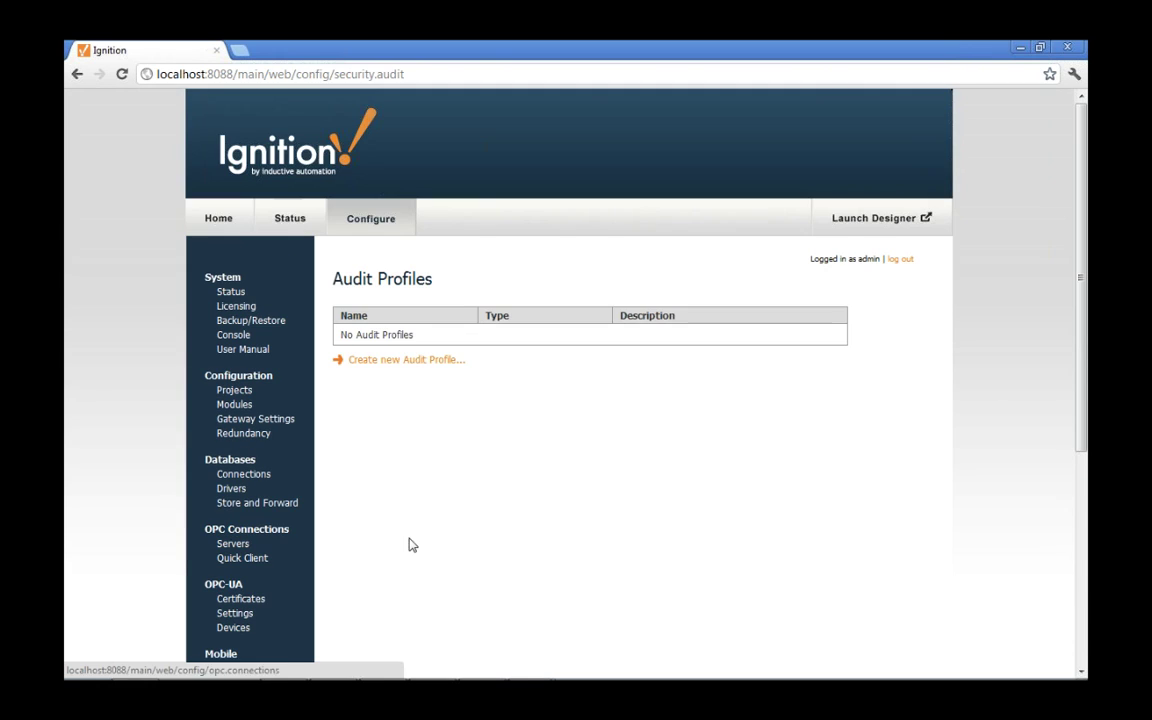
{"action": "left_click", "coordinate": [407, 366]}
{"action": "left_click", "coordinate": [510, 371]}
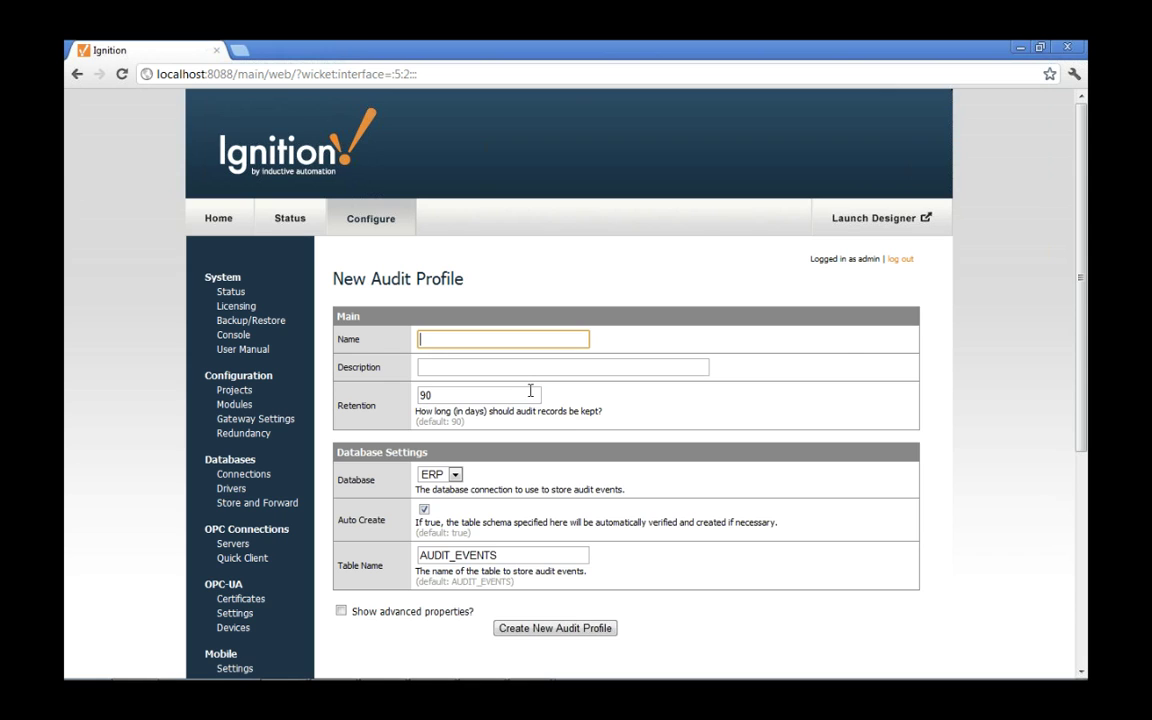
{"action": "type", "text": "Audit"}
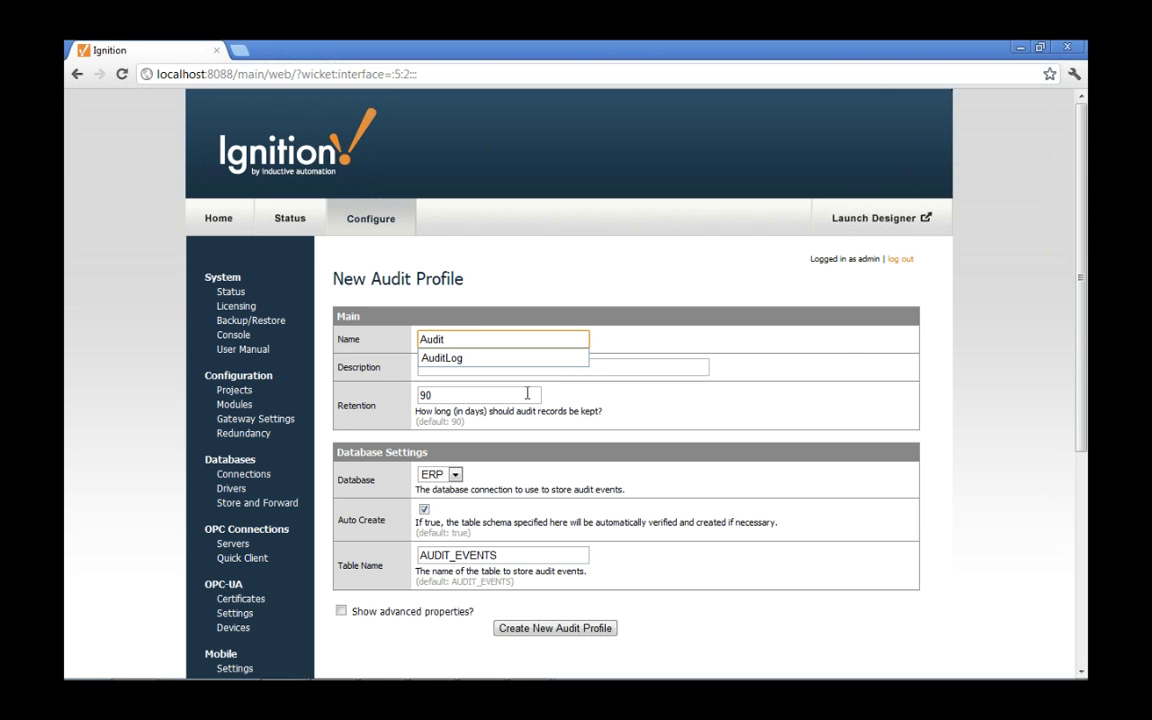
{"action": "key", "text": "Tab"}
{"action": "key", "text": "Tab"}
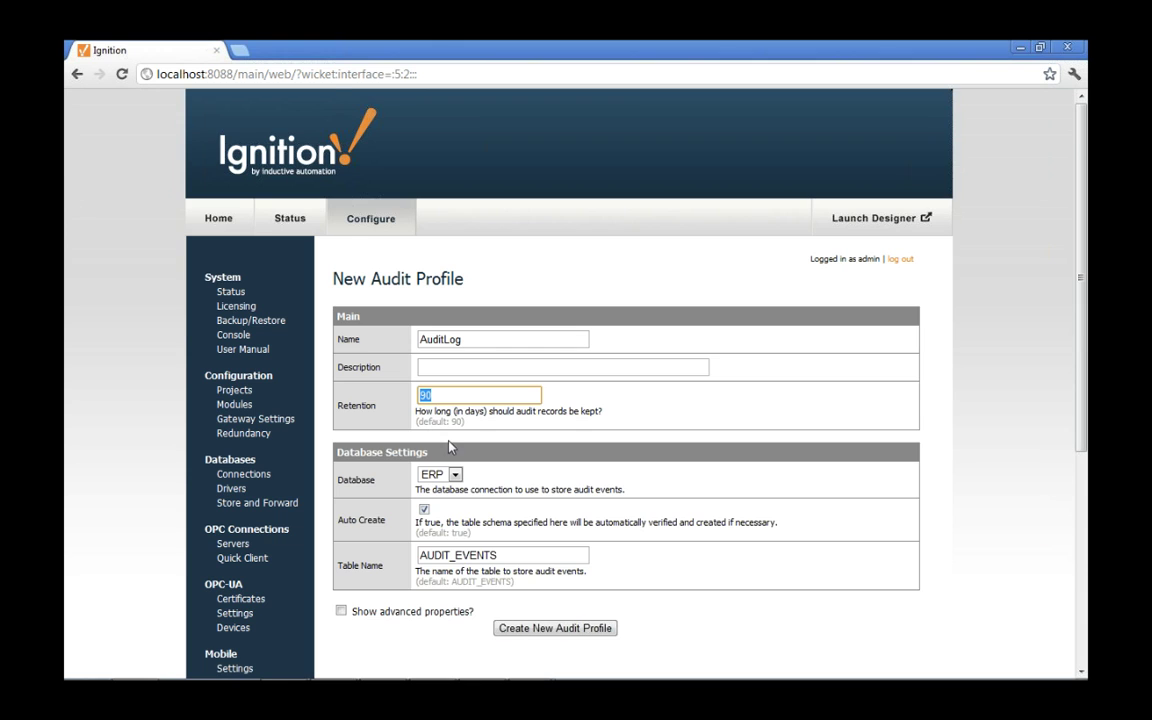
Set the profile's database to Plant and create the AuditLog profile
{"action": "scroll", "coordinate": [449, 447], "scroll_direction": "down", "scroll_amount": 2}
{"action": "left_click", "coordinate": [440, 394]}
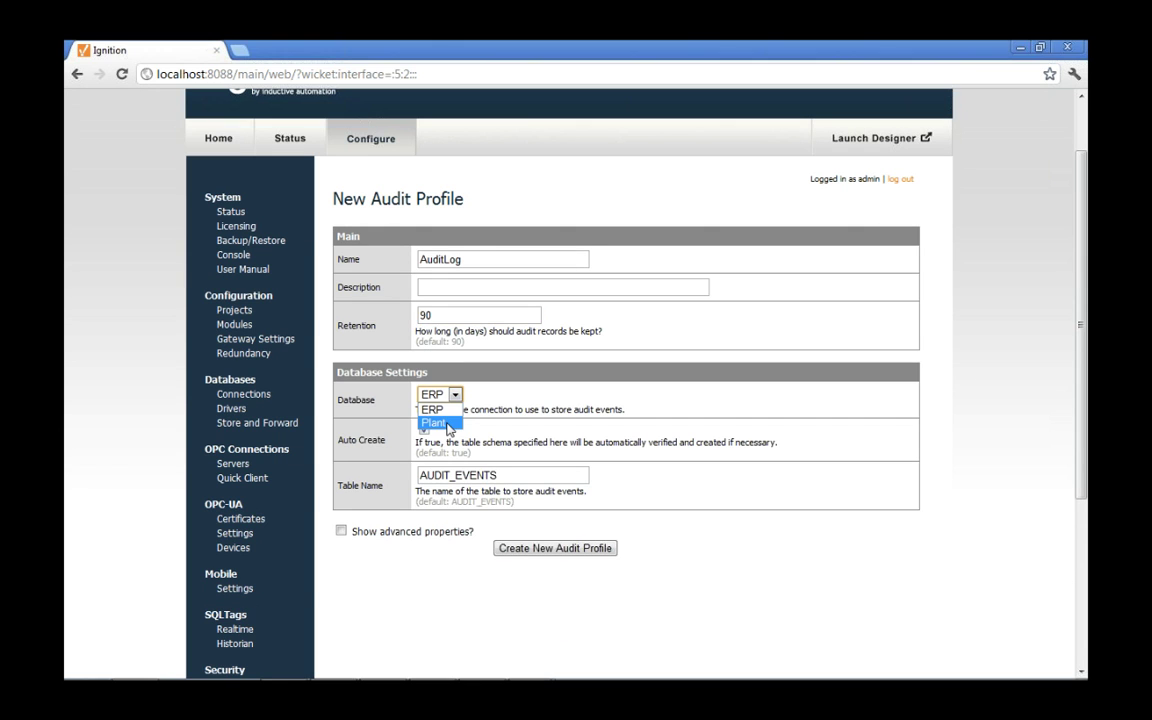
{"action": "left_click", "coordinate": [436, 423]}
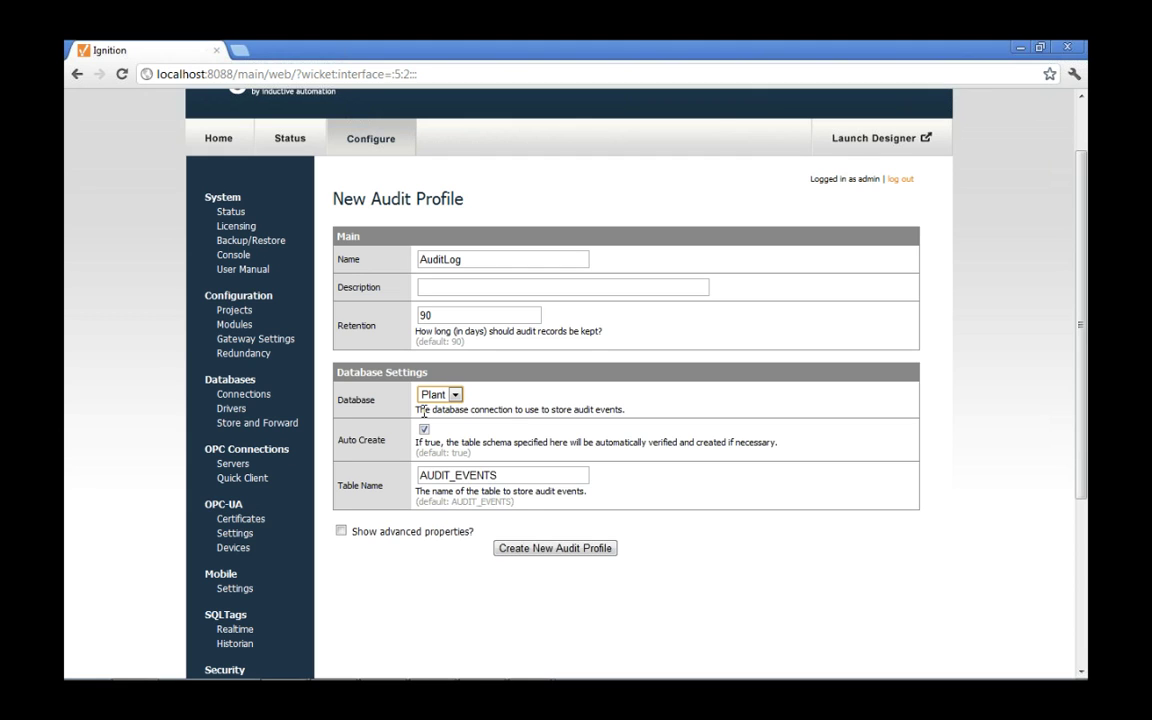
{"action": "left_click_drag", "start_coordinate": [527, 475], "coordinate": [399, 483]}
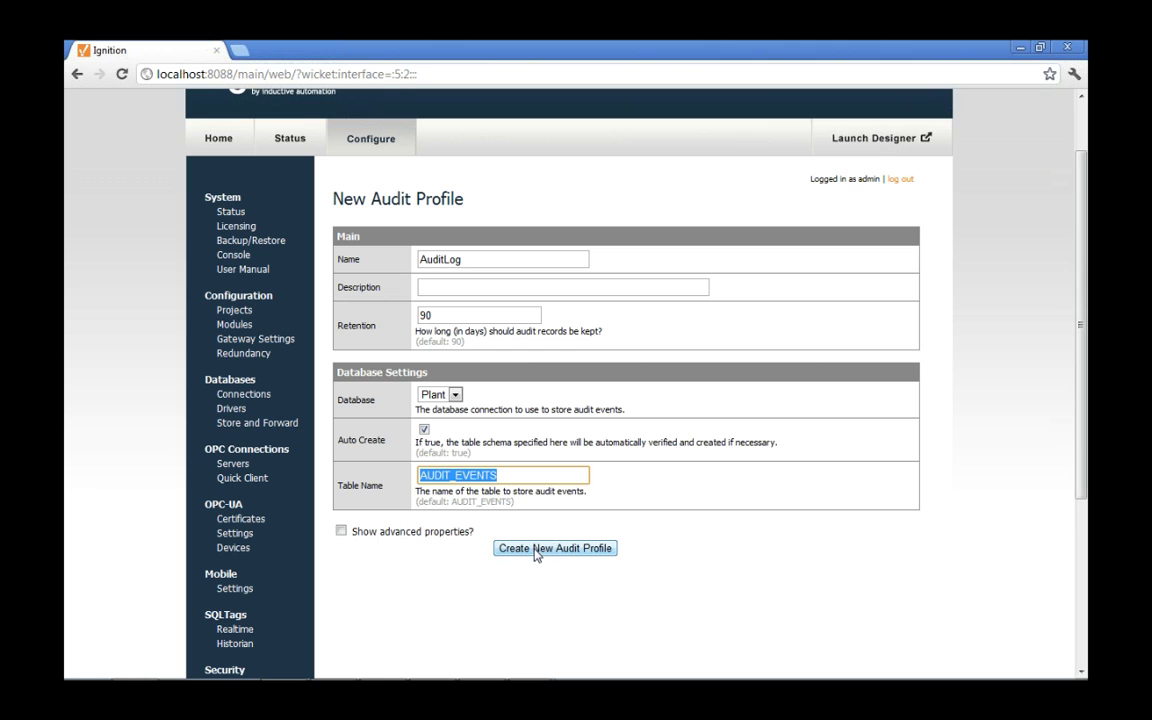
{"action": "left_click", "coordinate": [540, 552]}
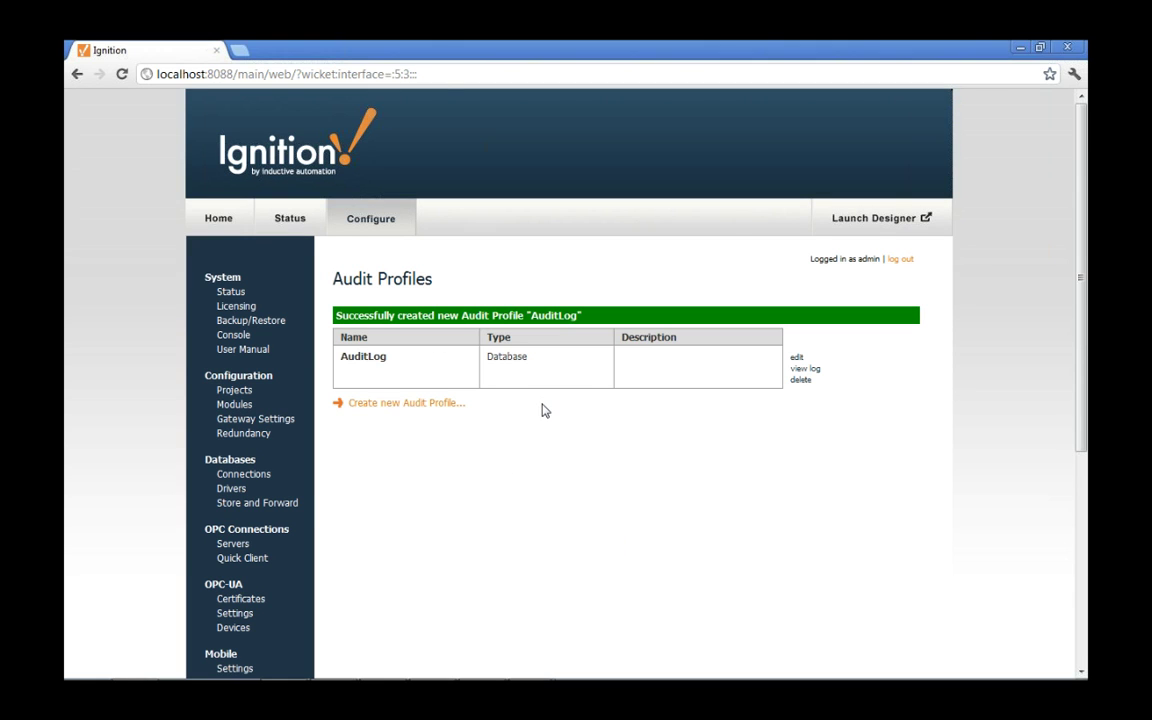
{"action": "key", "text": "alt+Tab"}
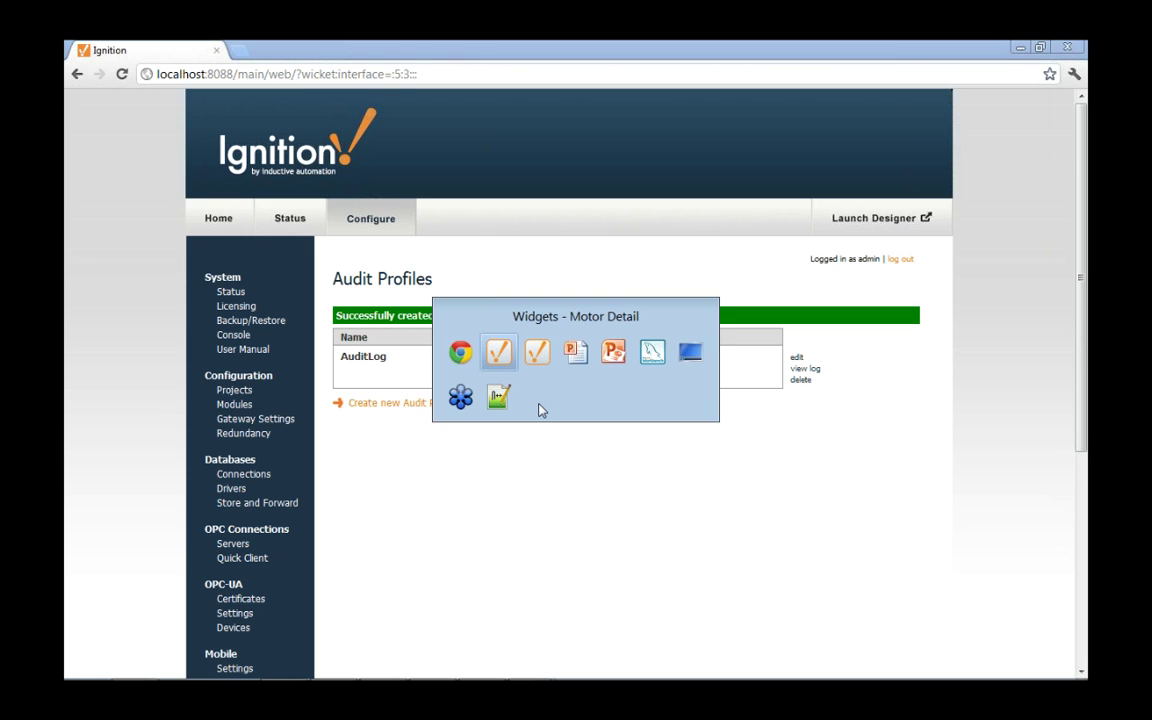
Enable auditing with the AuditLog profile in Project Properties and save the project
{"action": "key", "text": "alt+Tab"}
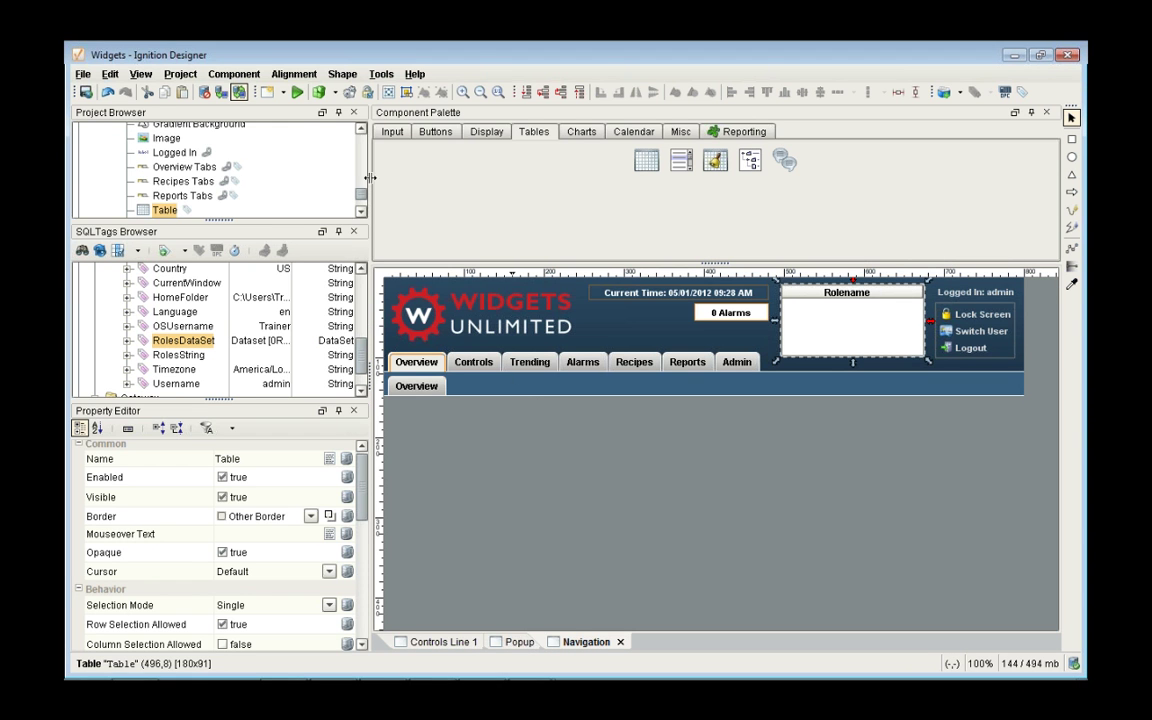
{"action": "left_click", "coordinate": [181, 75]}
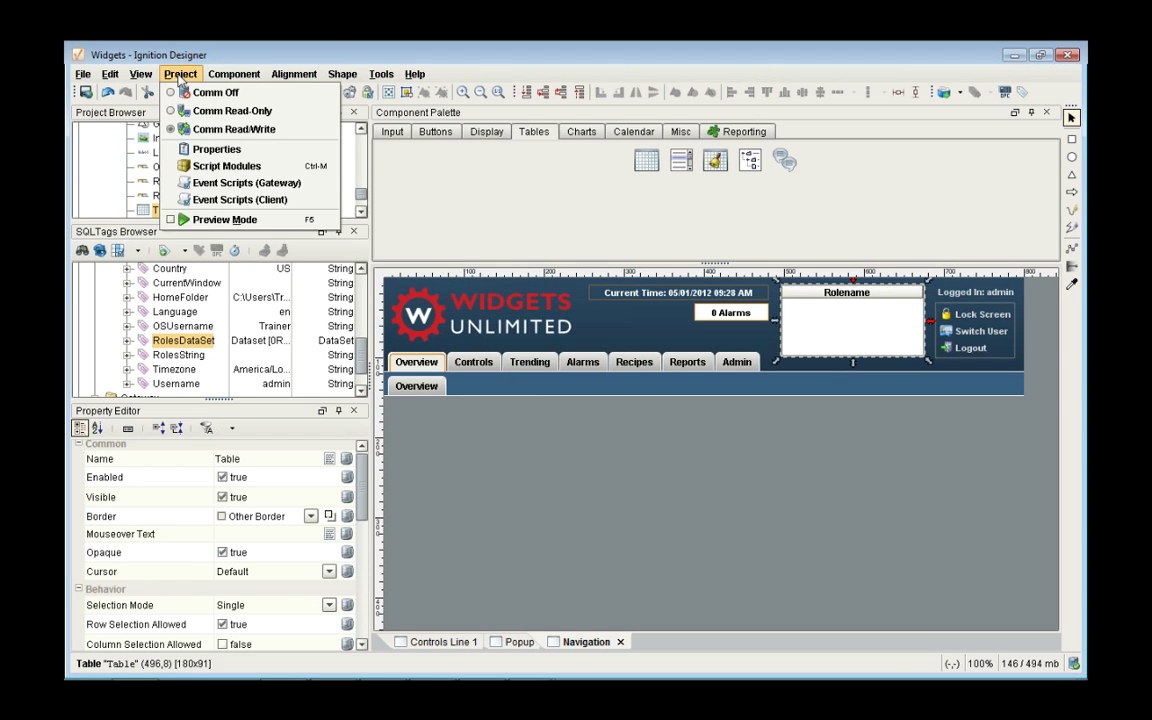
{"action": "left_click", "coordinate": [223, 152]}
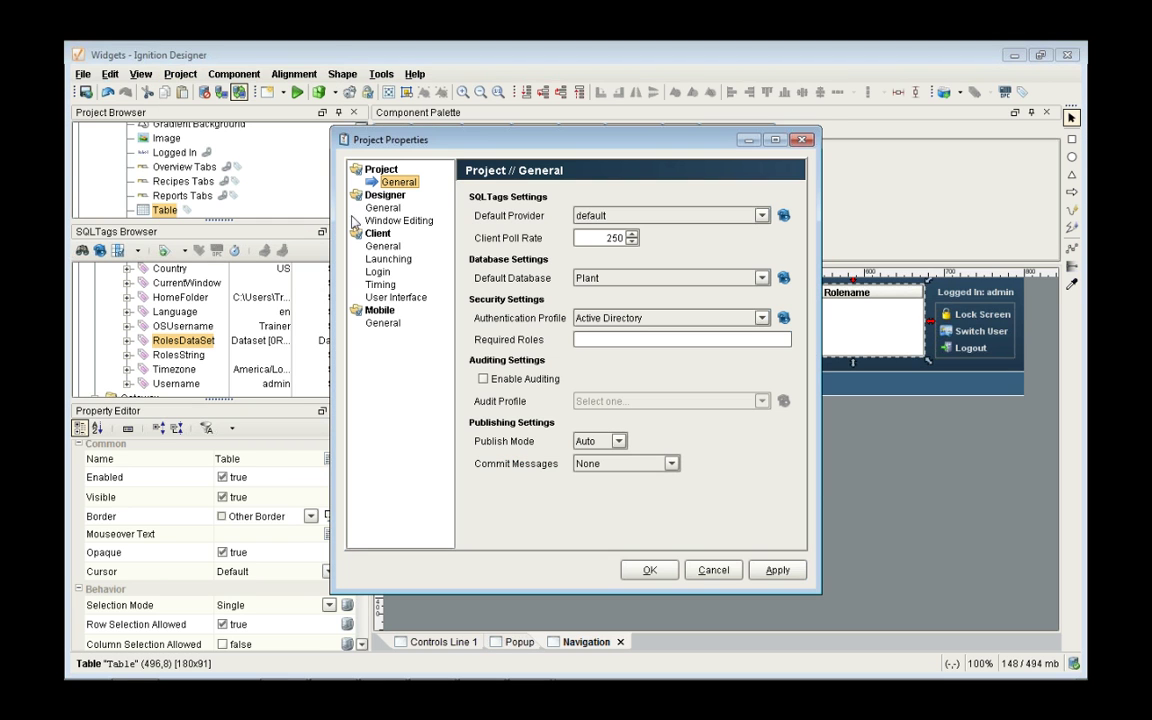
{"action": "left_click", "coordinate": [516, 380]}
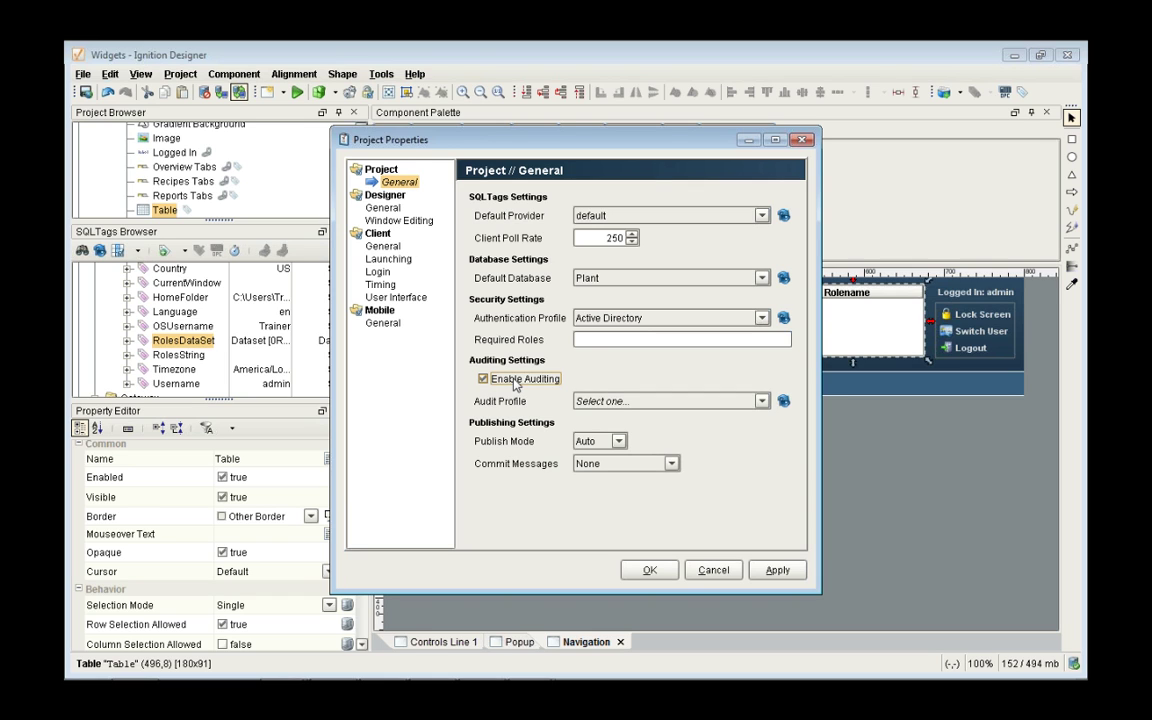
{"action": "left_click", "coordinate": [615, 402]}
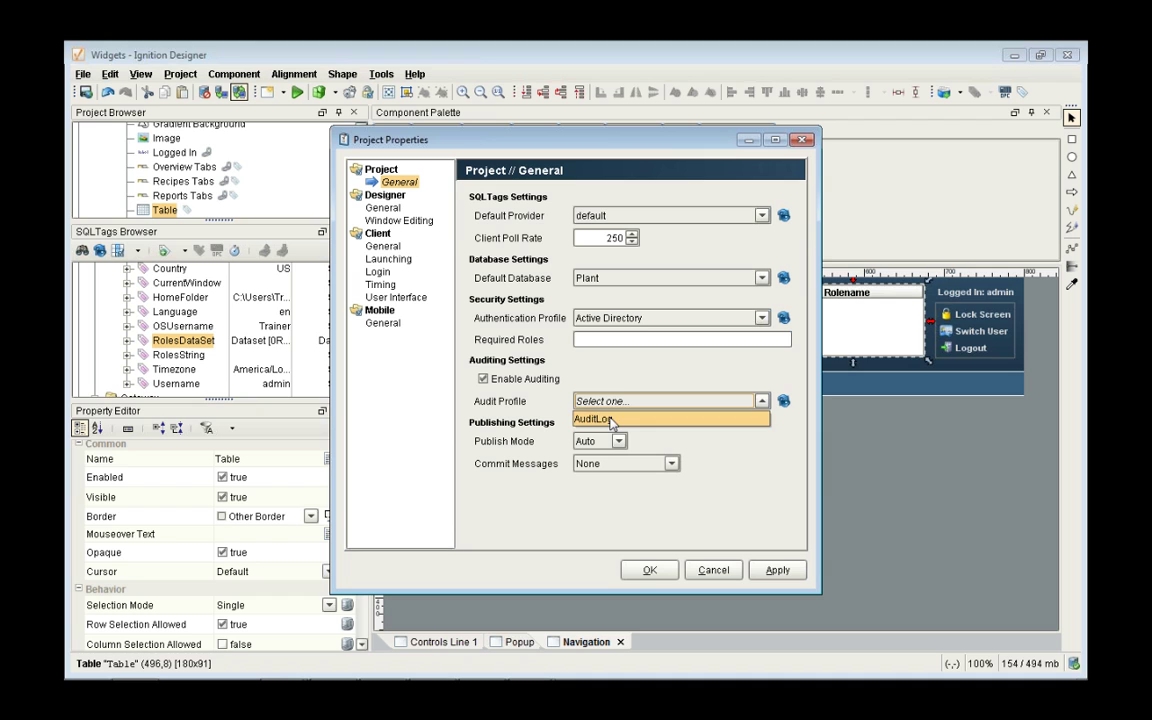
{"action": "left_click", "coordinate": [612, 420]}
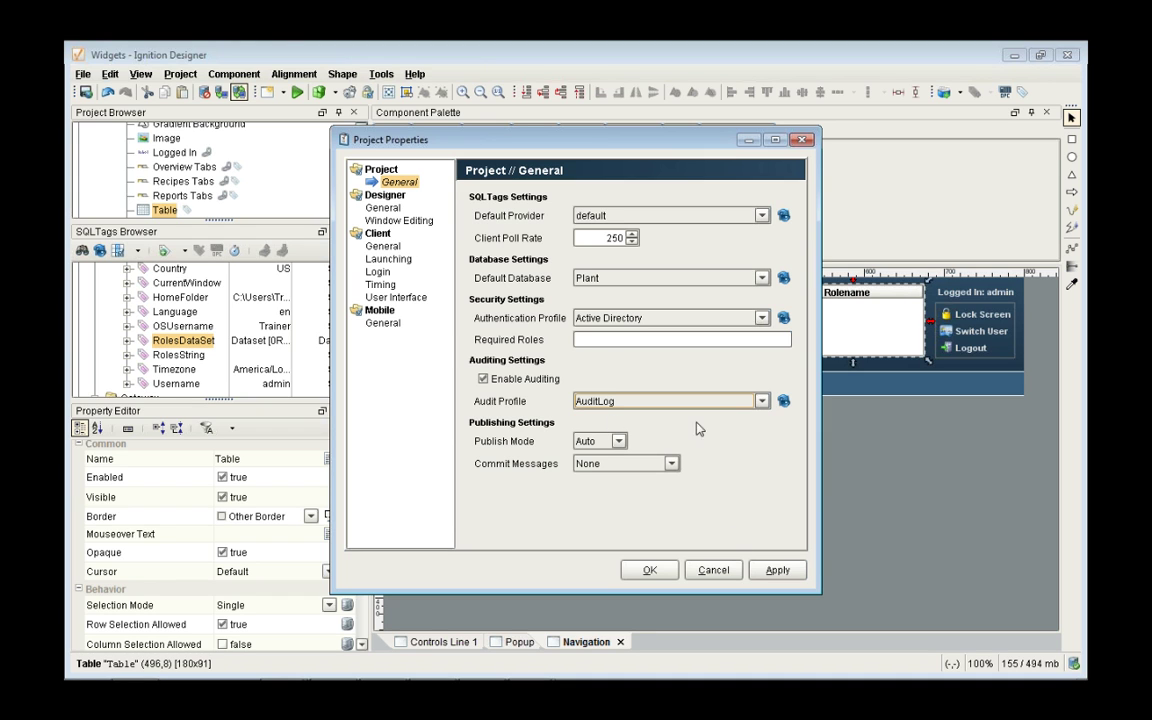
{"action": "left_click", "coordinate": [649, 572]}
{"action": "key", "text": "ctrl+s"}
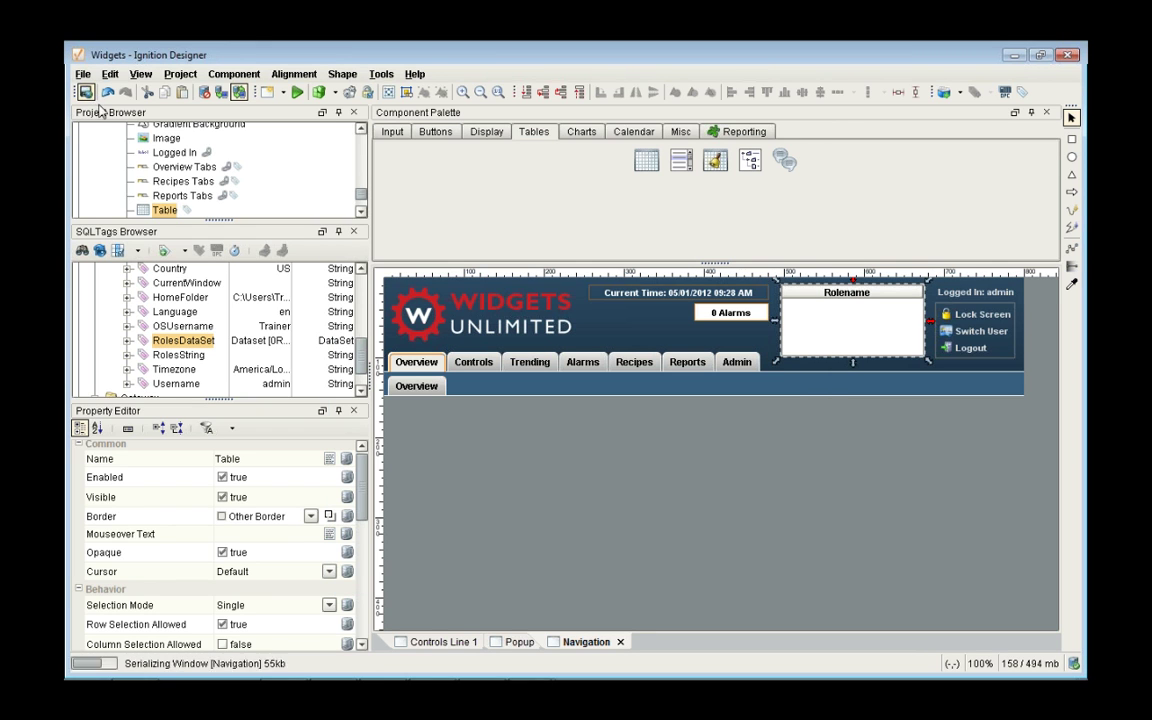
{"action": "mouse_move", "coordinate": [393, 712]}
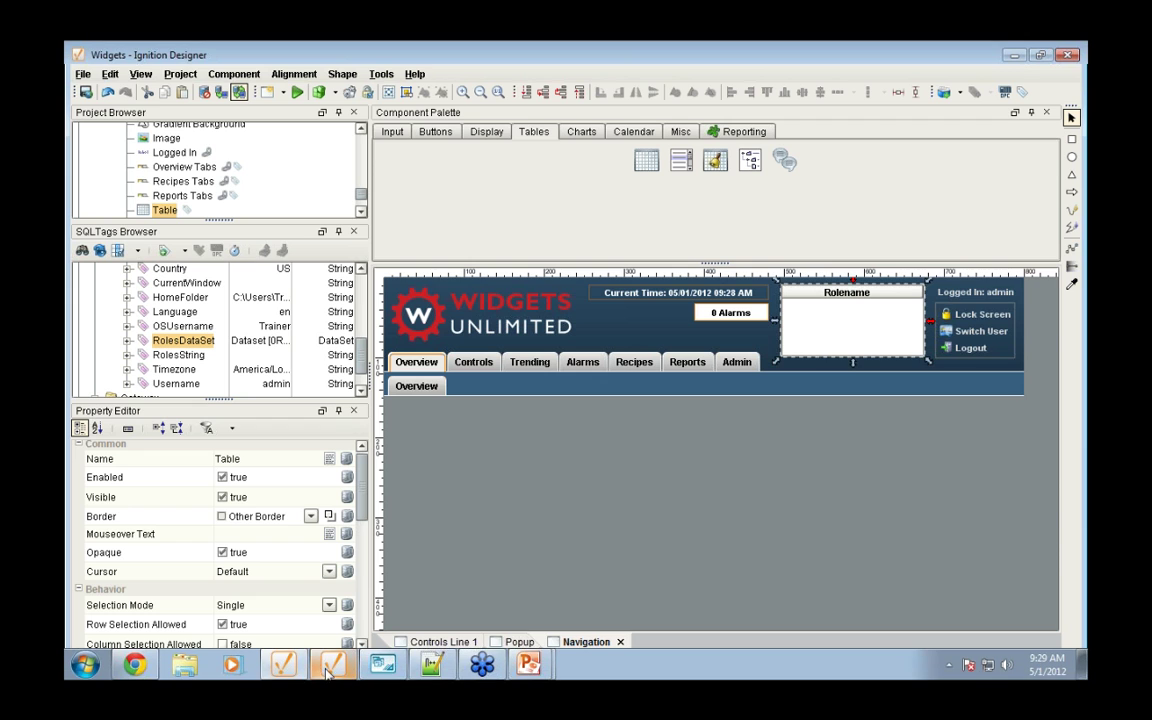
{"action": "left_click", "coordinate": [333, 665]}
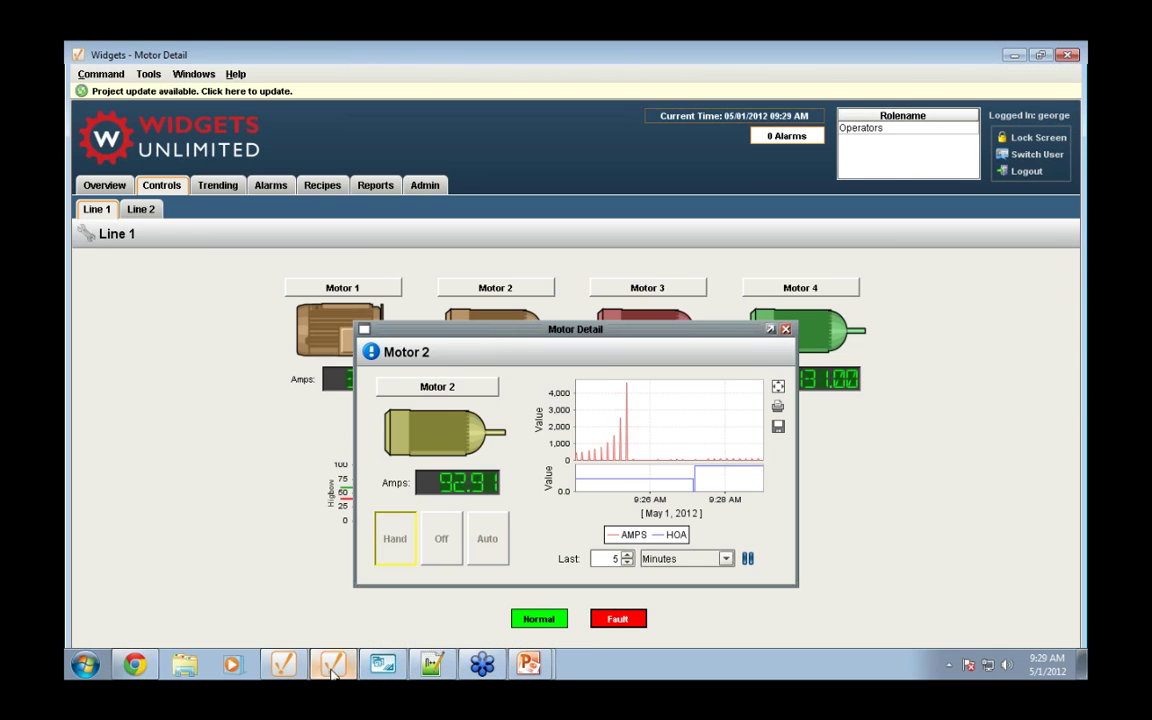
Apply the project update in the client and log in as the ReadWrite user
{"action": "left_click", "coordinate": [465, 97]}
{"action": "left_click", "coordinate": [545, 411]}
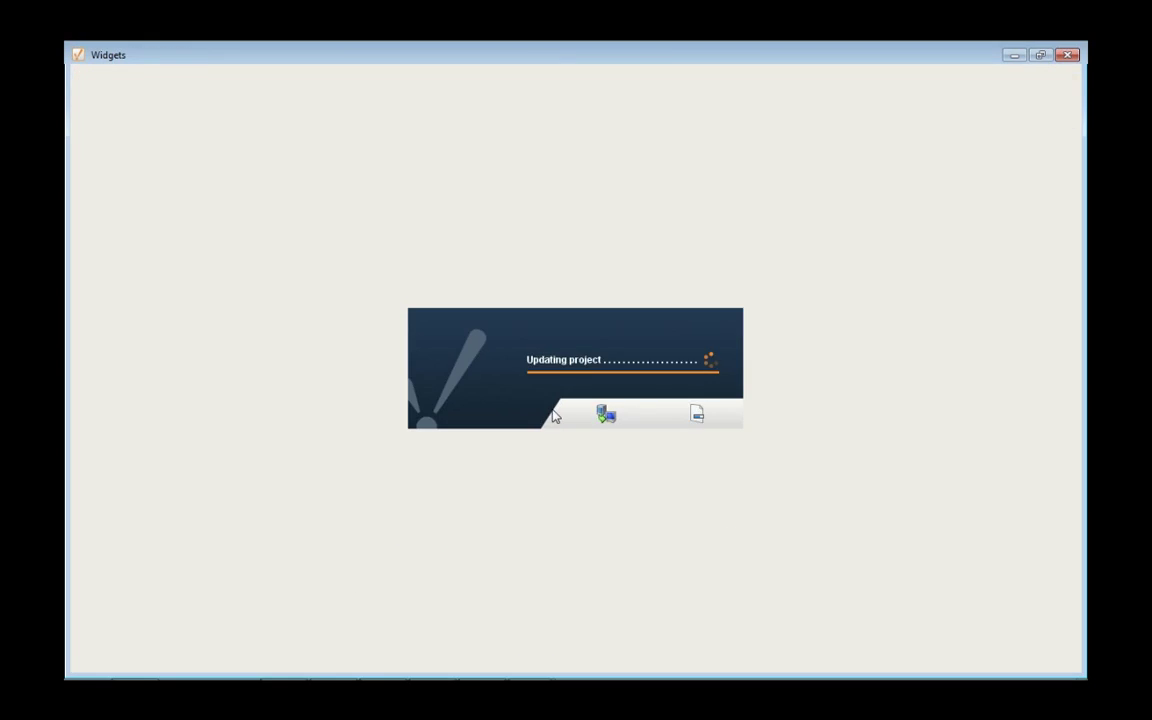
{"action": "left_click", "coordinate": [93, 70]}
{"action": "left_click", "coordinate": [112, 88]}
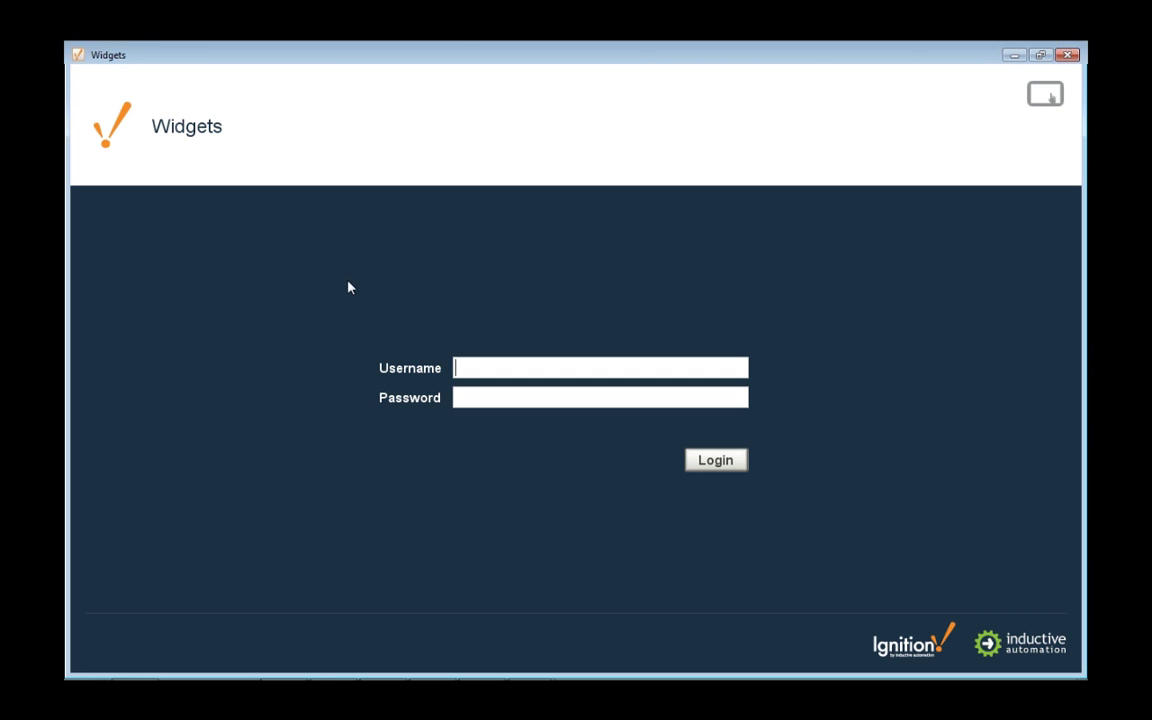
{"action": "key", "text": "Tab"}
{"action": "key", "text": "Return"}
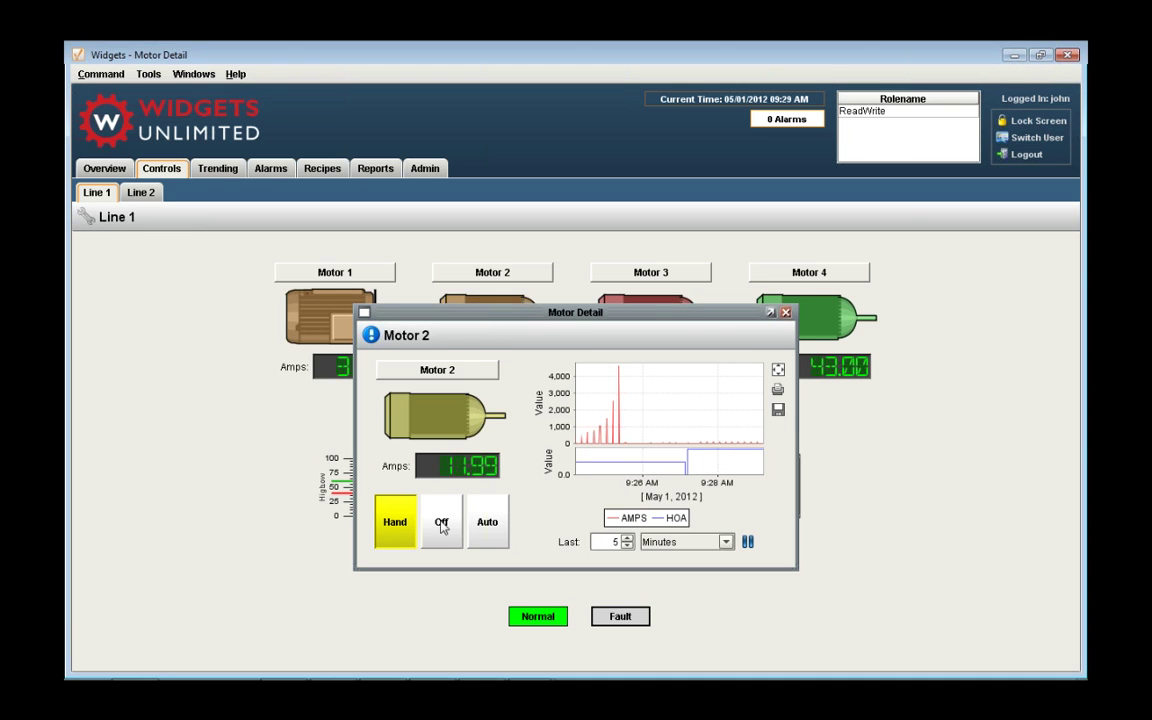
Switch Motor 2 to Off, then log back in as the operator user
{"action": "left_click", "coordinate": [441, 521]}
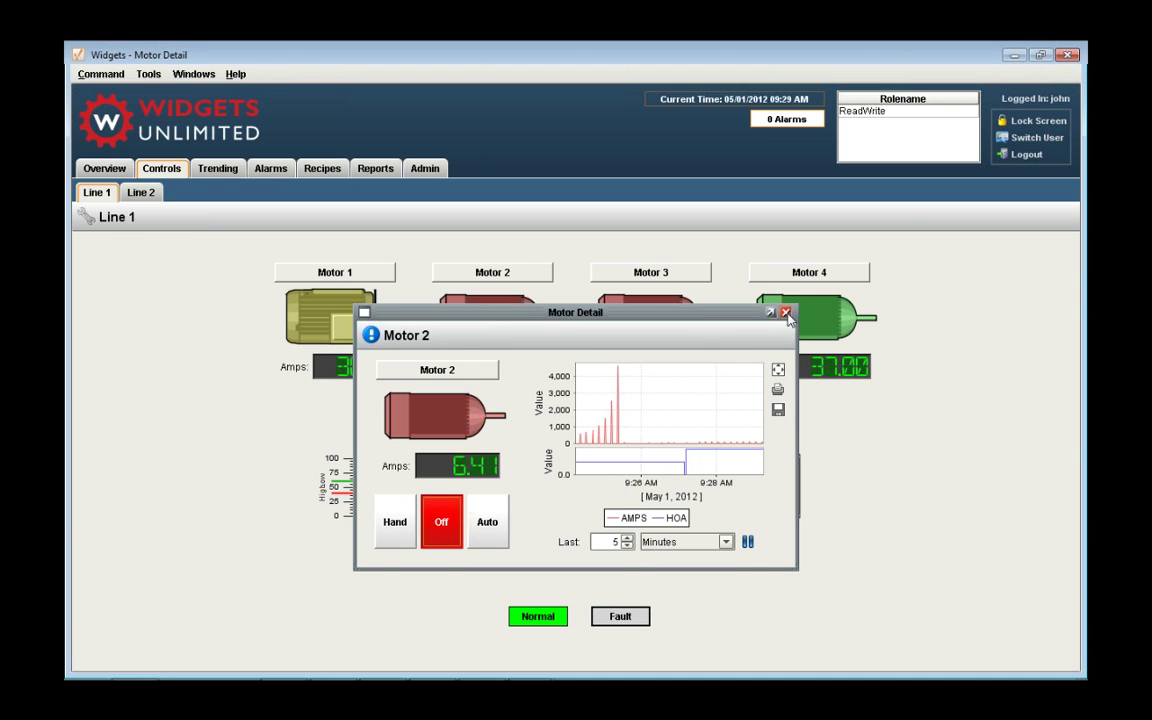
{"action": "left_click", "coordinate": [786, 313]}
{"action": "left_click", "coordinate": [101, 74]}
{"action": "left_click", "coordinate": [108, 93]}
{"action": "type", "text": "george"}
{"action": "key", "text": "Tab"}
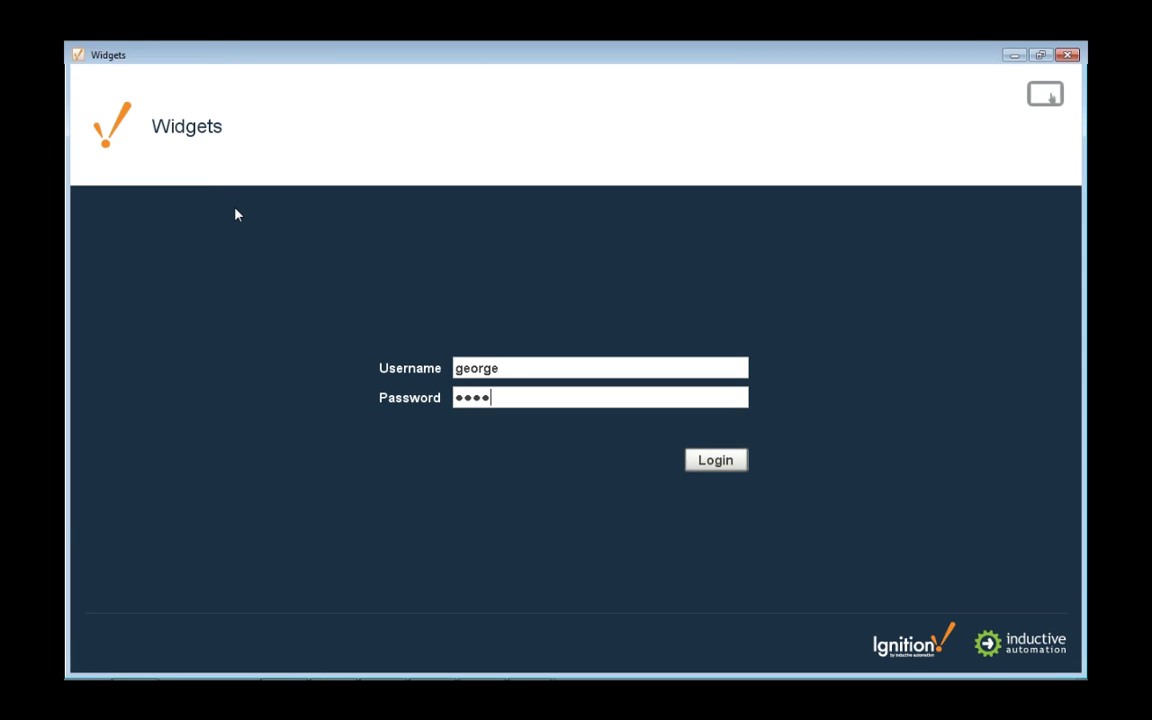
{"action": "key", "text": "Return"}
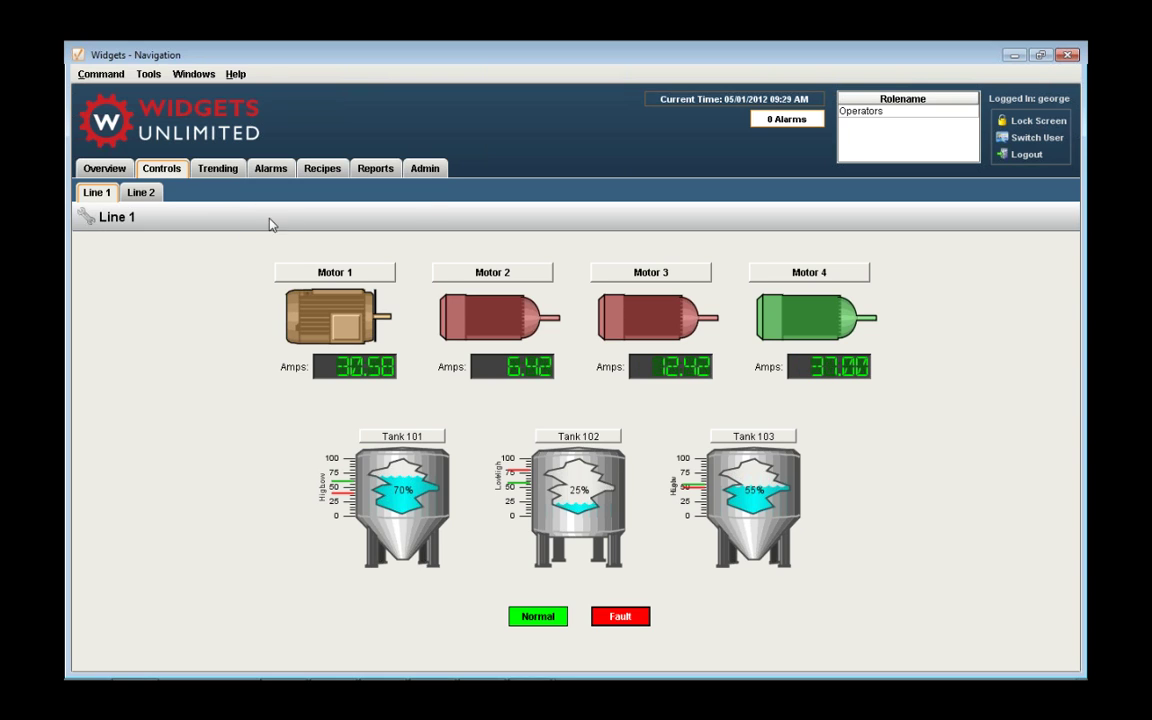
Open the client's Admin section
{"action": "left_click", "coordinate": [440, 169]}
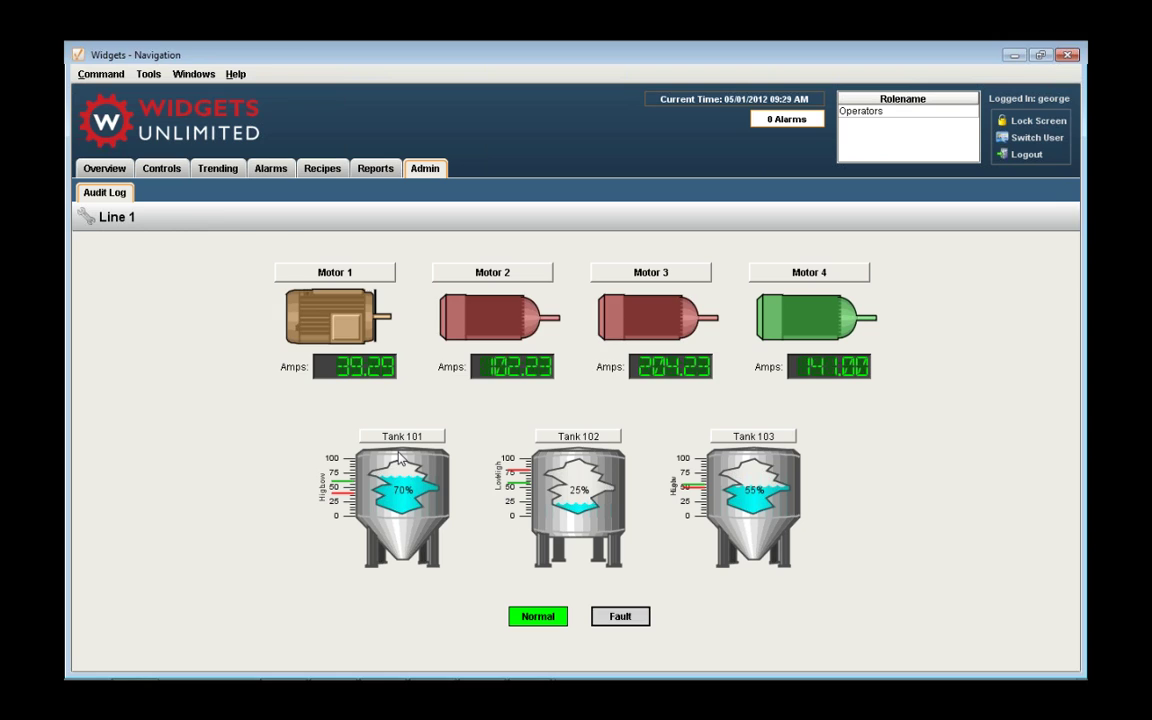
{"action": "key", "text": "alt+Tab"}
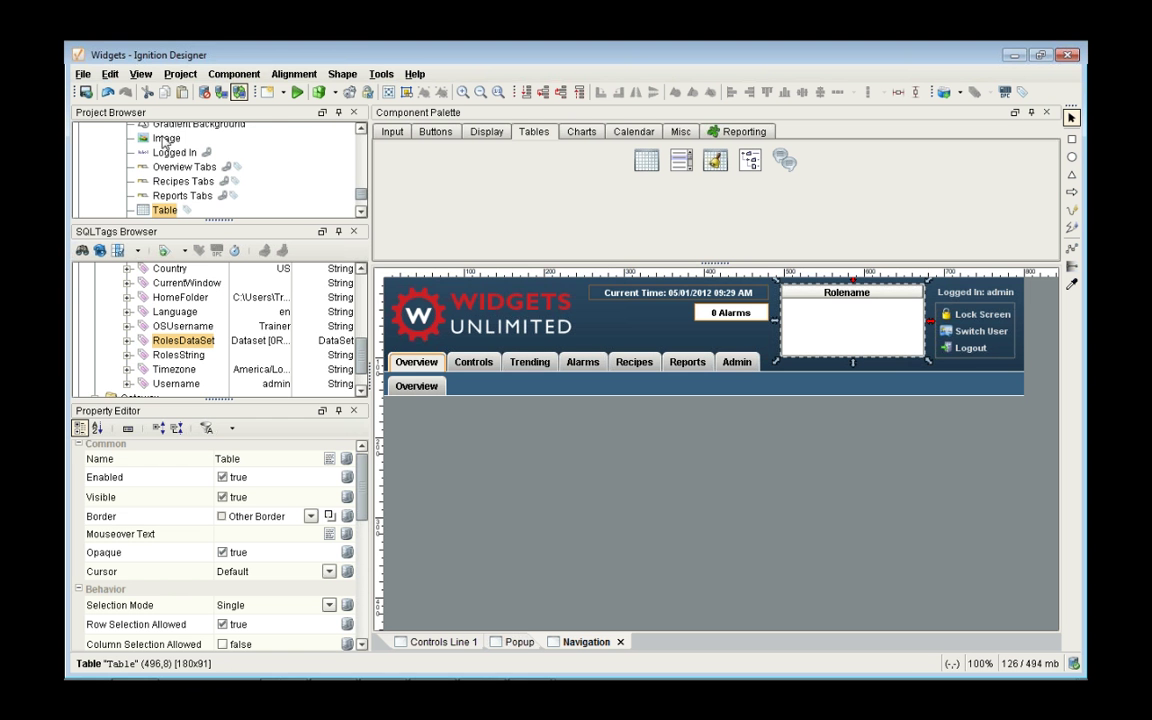
{"action": "scroll", "coordinate": [175, 165], "scroll_direction": "up", "scroll_amount": 5}
Import windows into the Windows folder from DesignLikeAPro_Part3.proj
{"action": "scroll", "coordinate": [175, 165], "scroll_direction": "up", "scroll_amount": 5}
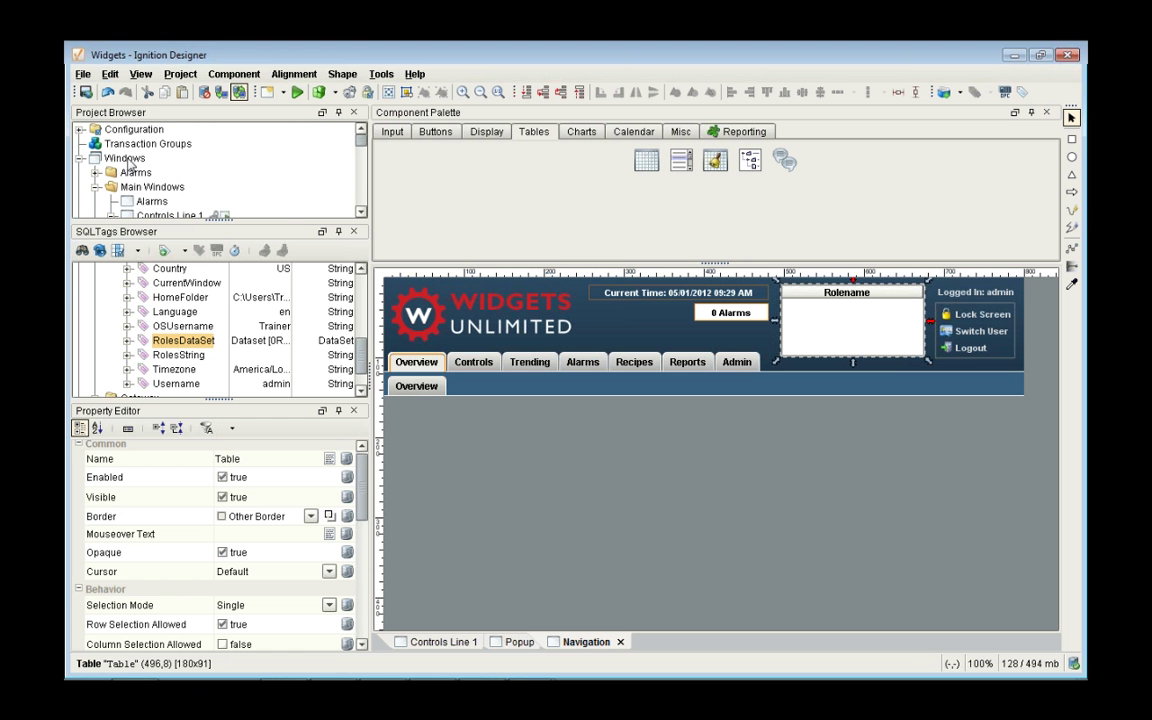
{"action": "left_click", "coordinate": [124, 158]}
{"action": "right_click", "coordinate": [127, 160]}
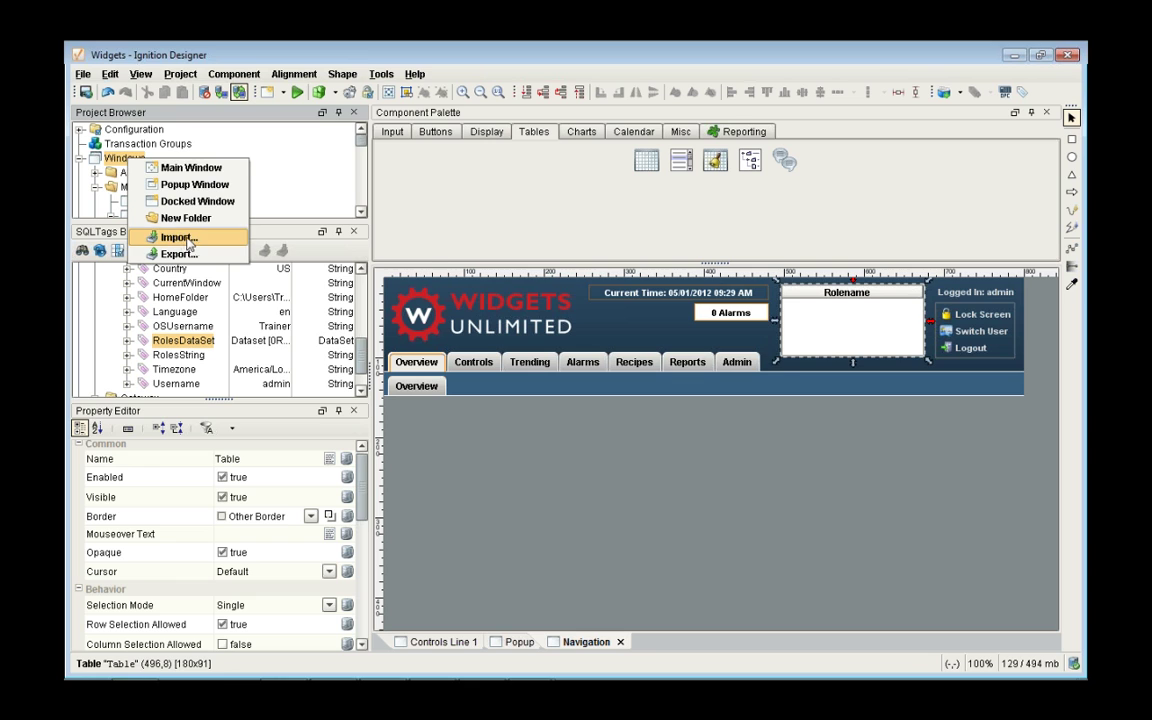
{"action": "left_click", "coordinate": [170, 218]}
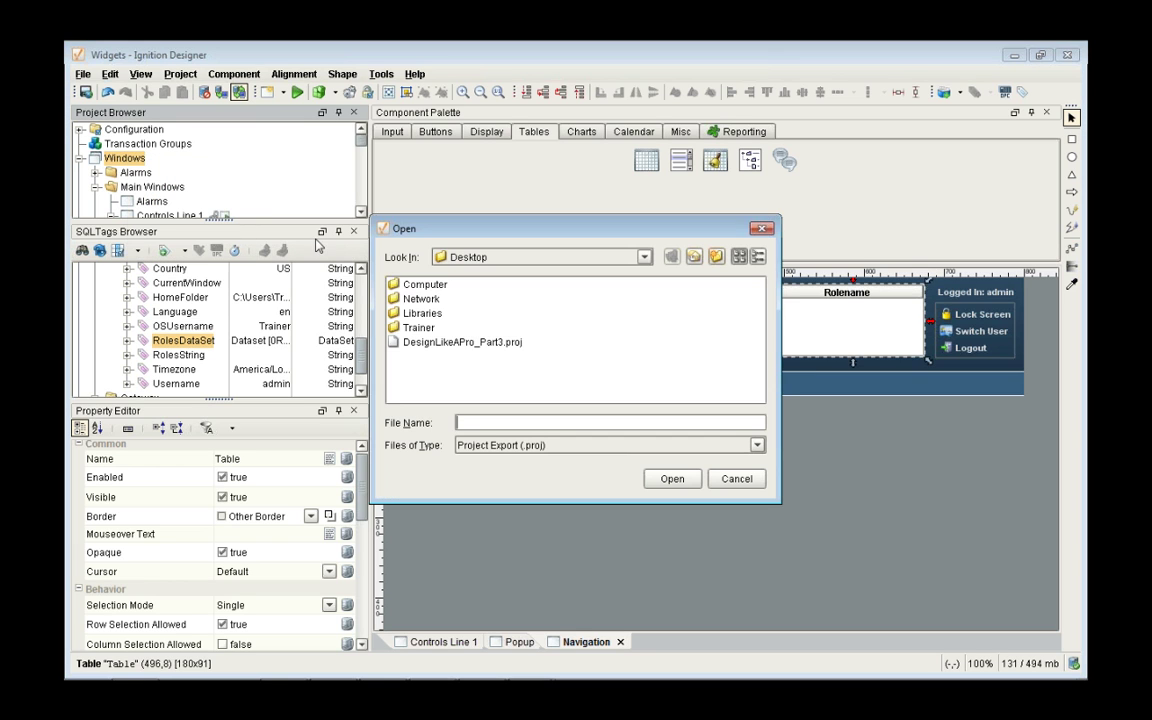
{"action": "left_click", "coordinate": [440, 342]}
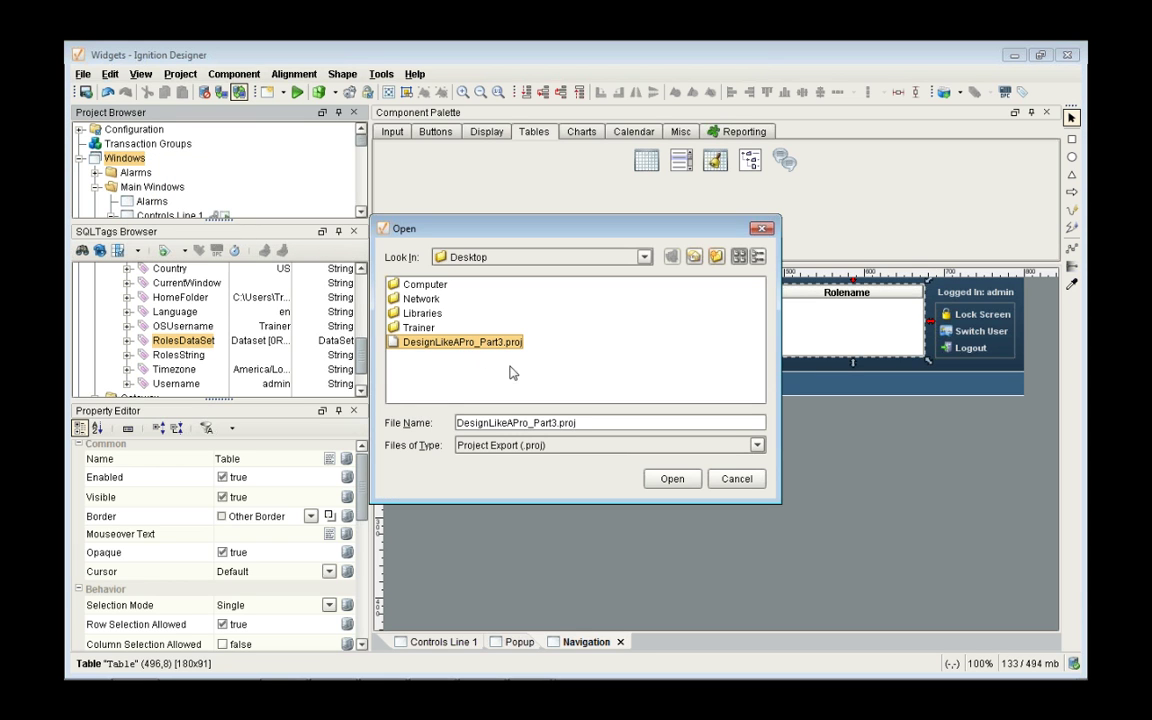
{"action": "left_click", "coordinate": [672, 480]}
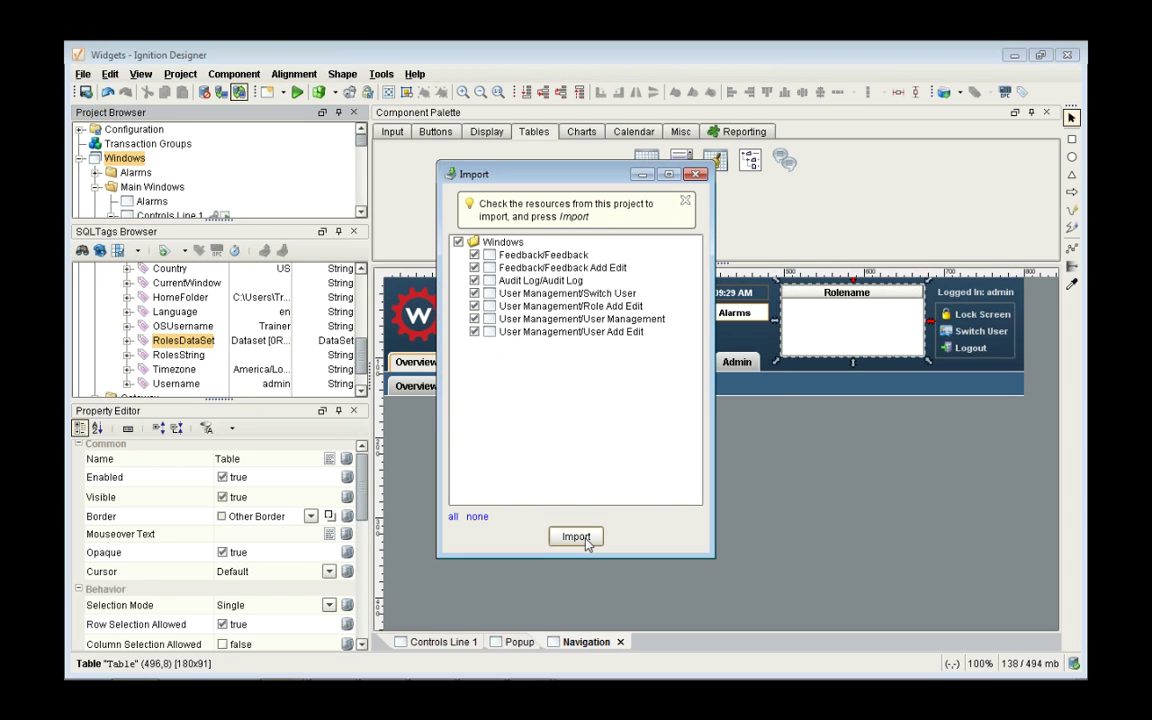
Deselect every window except Audit Log, import it, and save the project
{"action": "left_click", "coordinate": [474, 331]}
{"action": "left_click", "coordinate": [474, 318]}
{"action": "left_click", "coordinate": [474, 305]}
{"action": "left_click", "coordinate": [474, 293]}
{"action": "left_click", "coordinate": [474, 267]}
{"action": "left_click", "coordinate": [474, 254]}
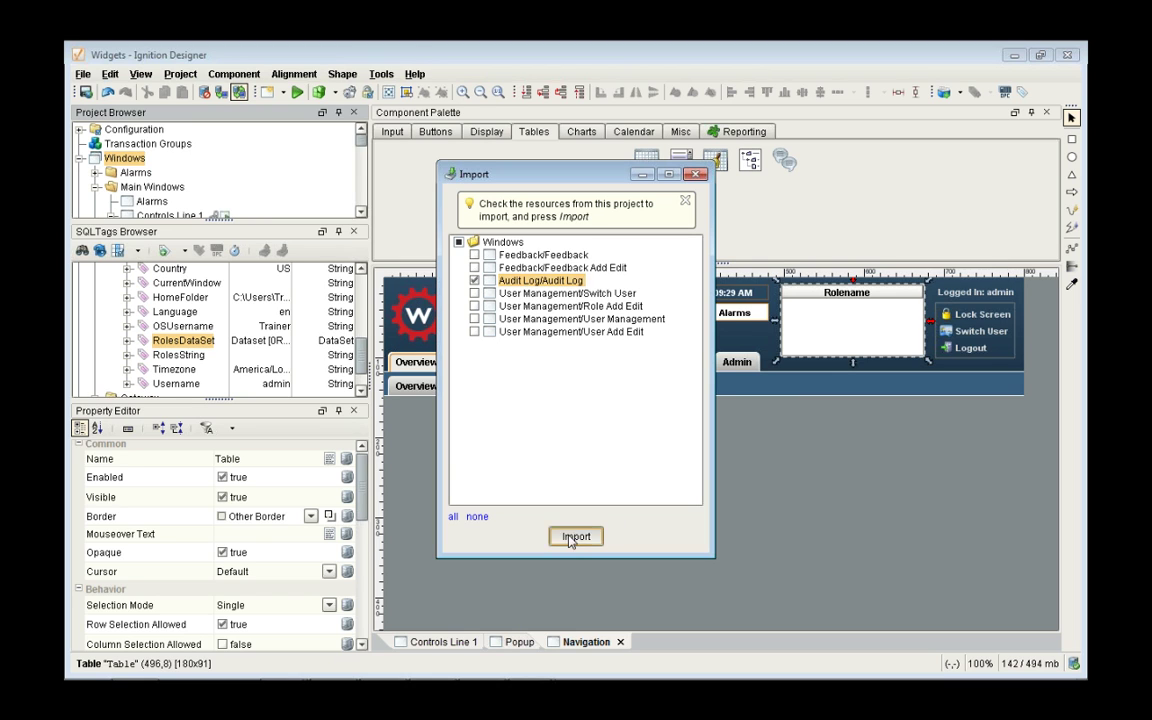
{"action": "left_click", "coordinate": [576, 536]}
{"action": "key", "text": "ctrl+s"}
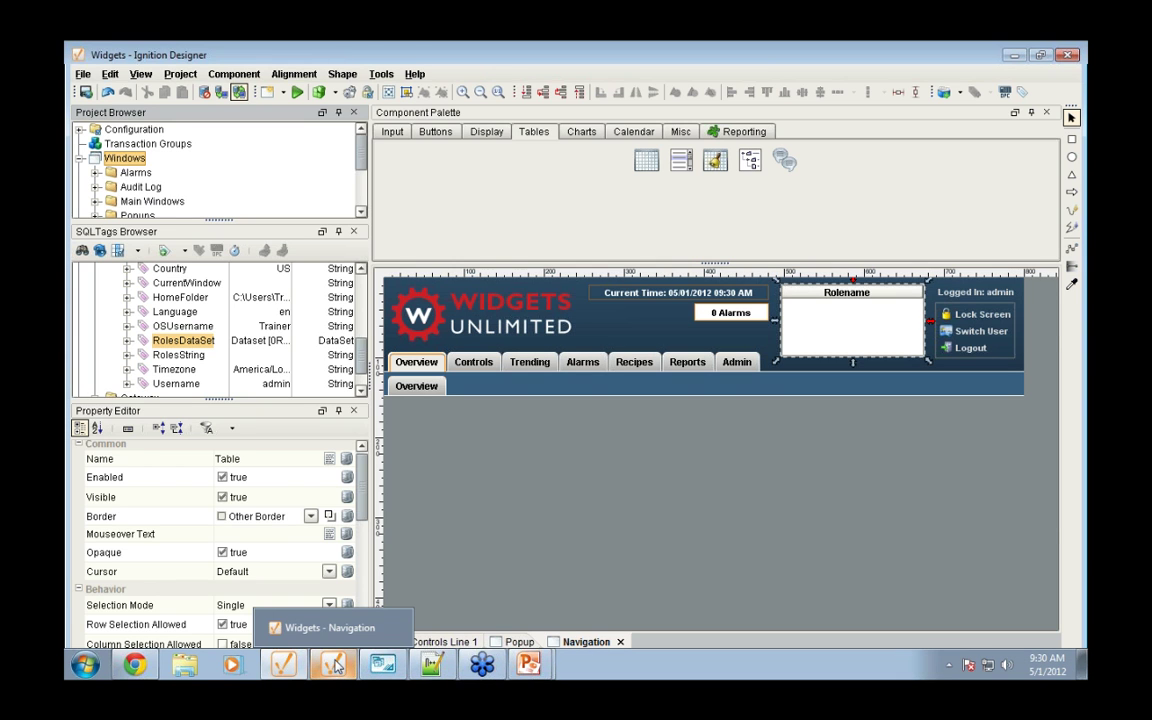
Update the client to the newest project version and open Admin > Audit Log
{"action": "left_click", "coordinate": [335, 666]}
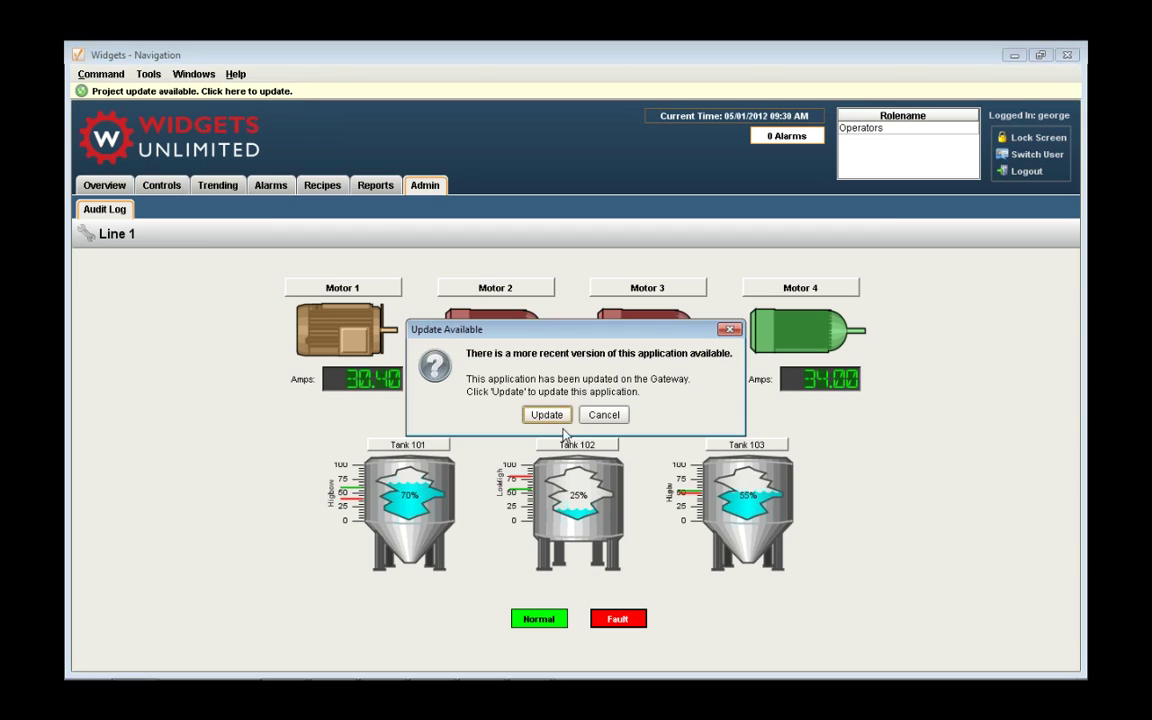
{"action": "left_click", "coordinate": [547, 415]}
{"action": "left_click", "coordinate": [424, 168]}
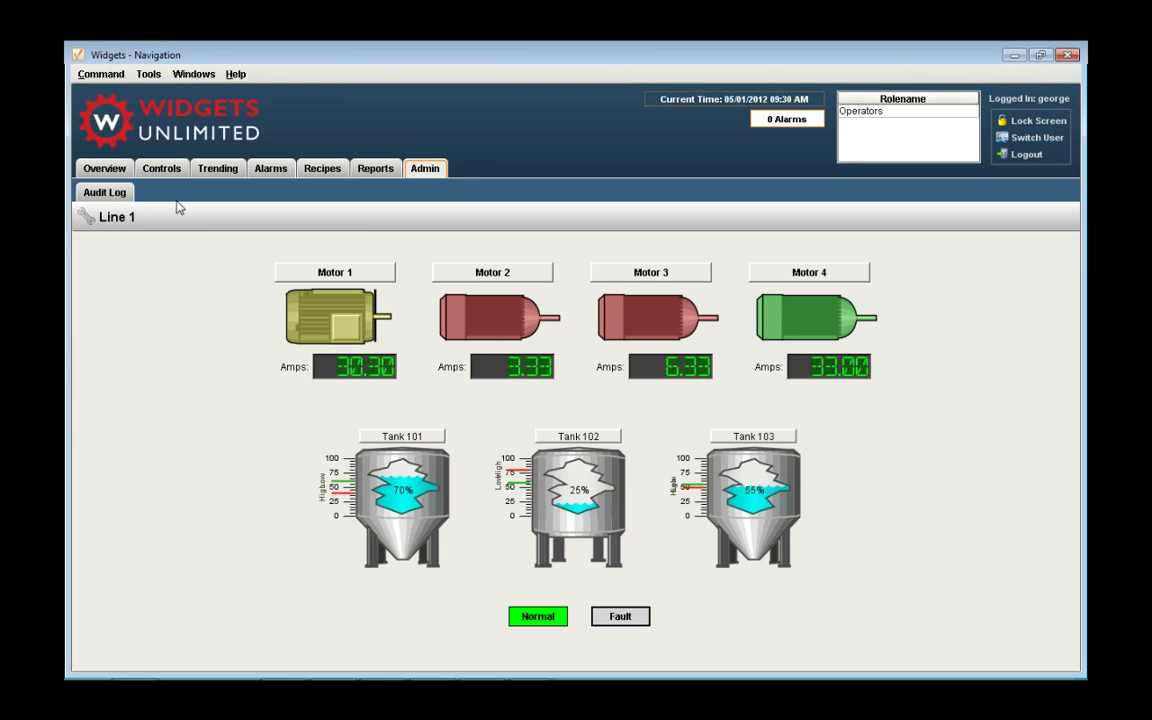
{"action": "left_click", "coordinate": [118, 194]}
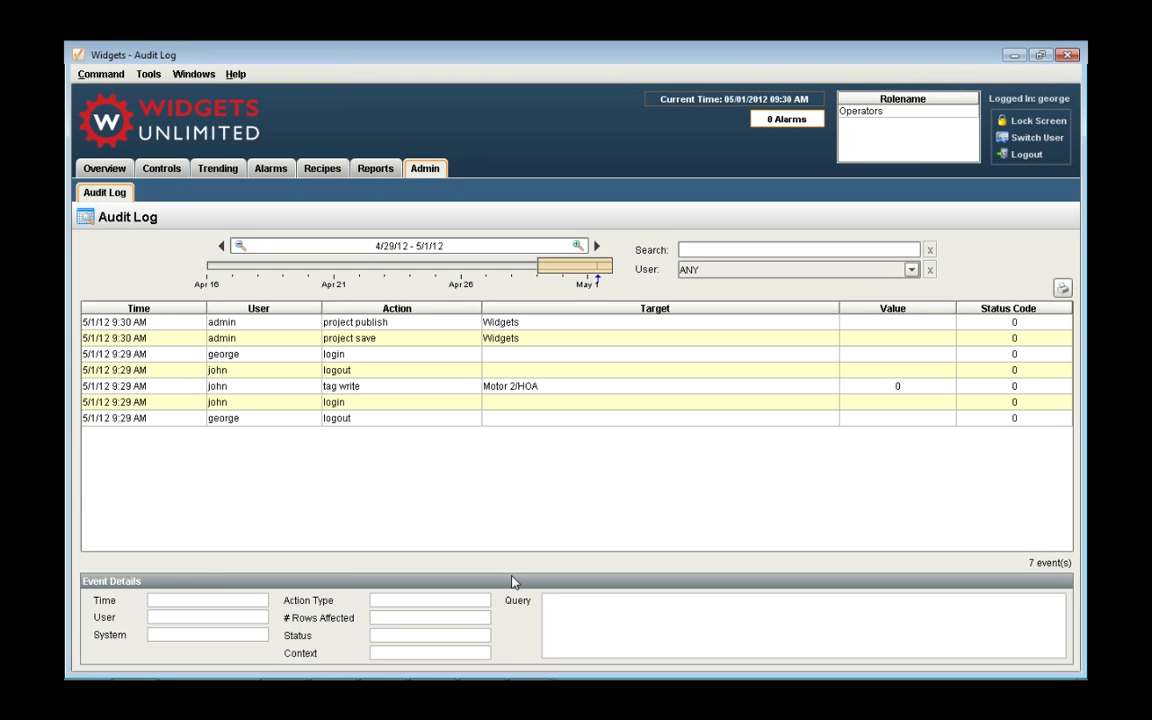
Inspect Event Details for the logout, login and Motor 2/HOA write events
{"action": "left_click", "coordinate": [373, 422]}
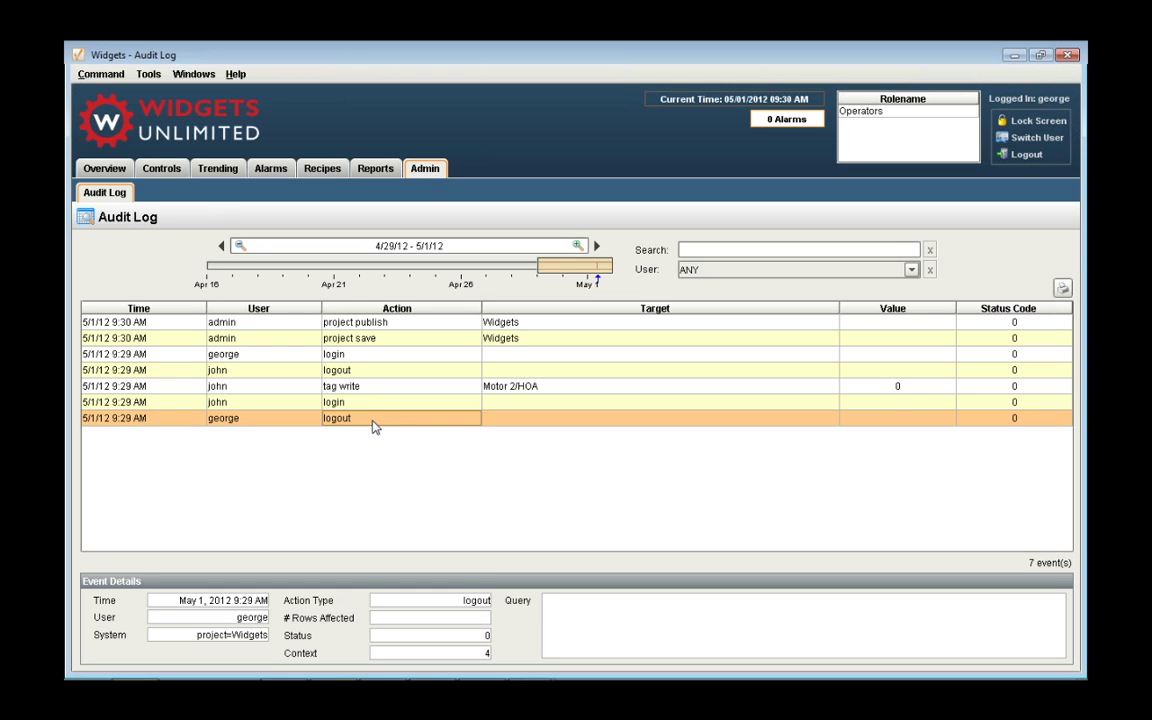
{"action": "left_click", "coordinate": [364, 405]}
{"action": "left_click", "coordinate": [368, 390]}
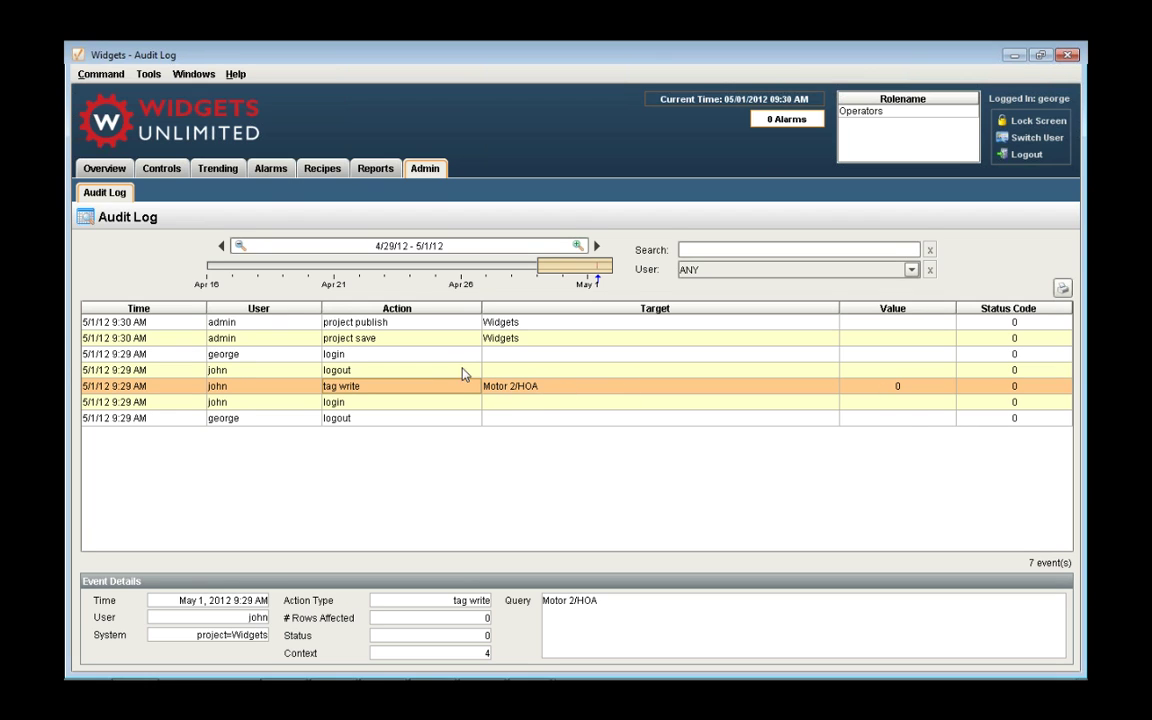
{"action": "left_click", "coordinate": [462, 372]}
{"action": "left_click", "coordinate": [468, 356]}
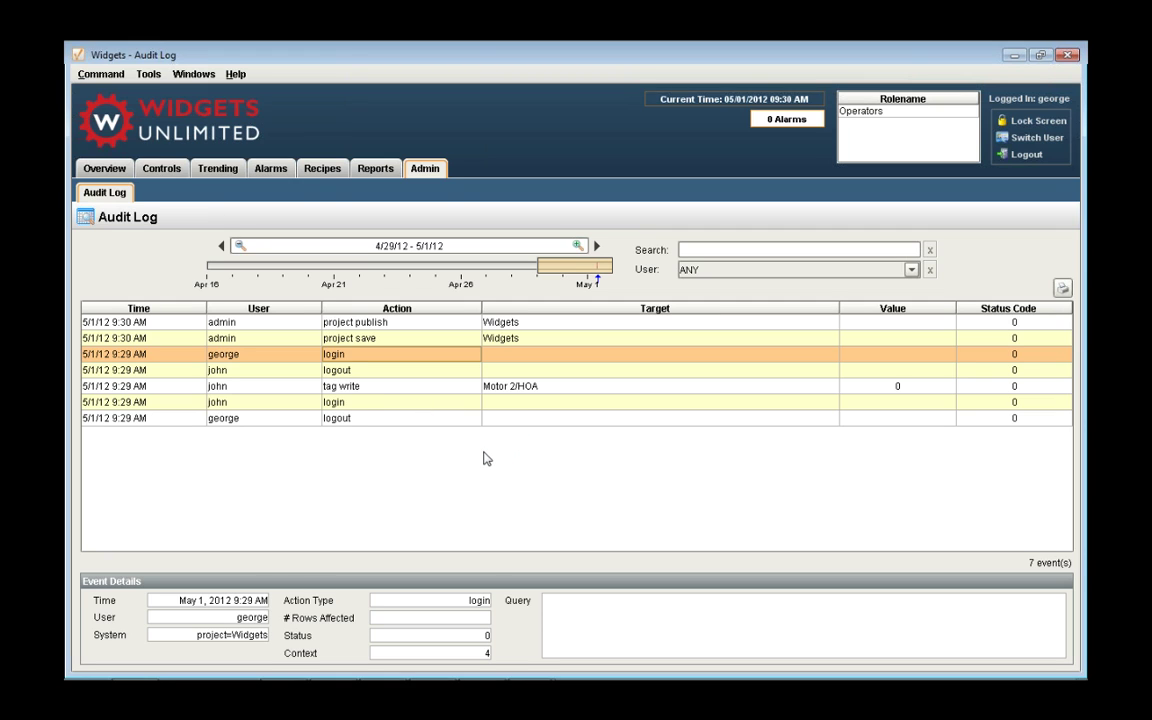
{"action": "key", "text": "alt+Tab"}
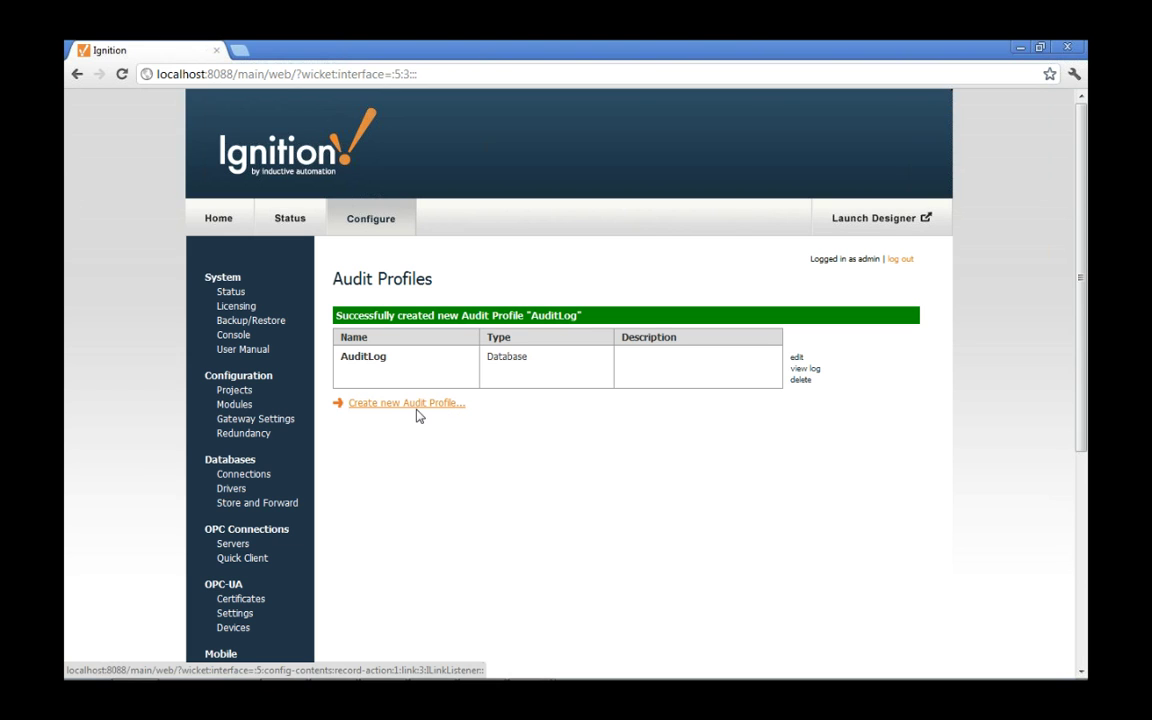
Enable the Use SSL option in the Gateway Settings
{"action": "left_click", "coordinate": [285, 422]}
{"action": "scroll", "coordinate": [337, 437], "scroll_direction": "down", "scroll_amount": 3}
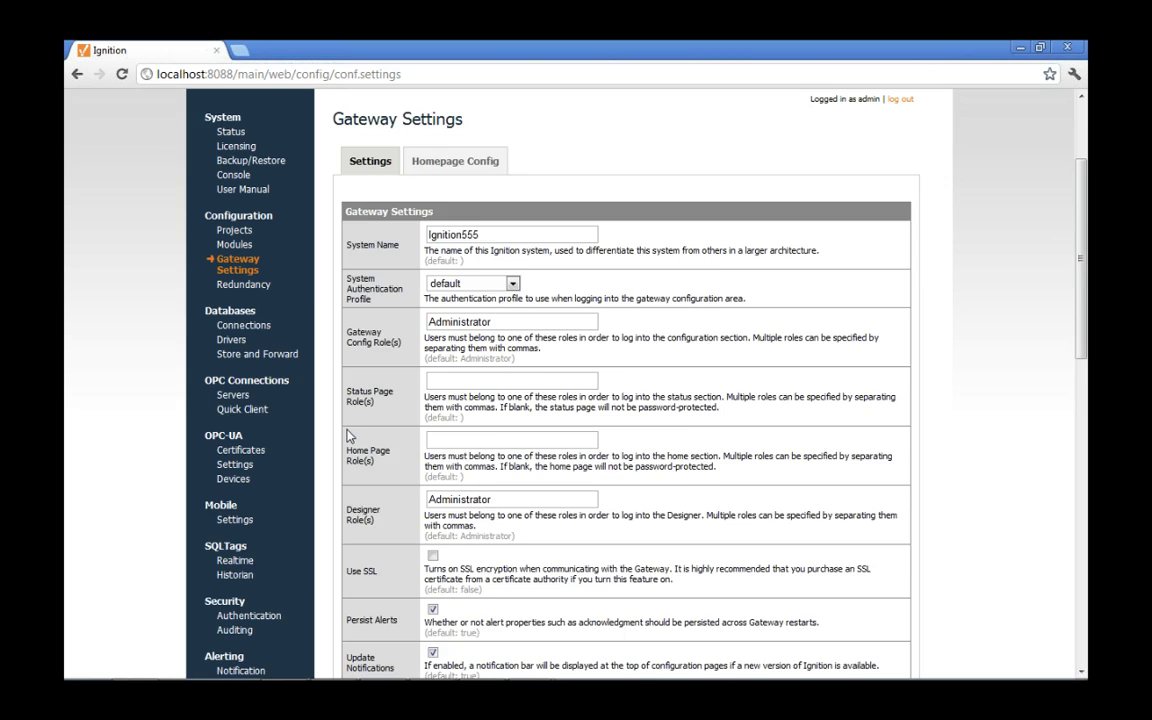
{"action": "left_click", "coordinate": [433, 477]}
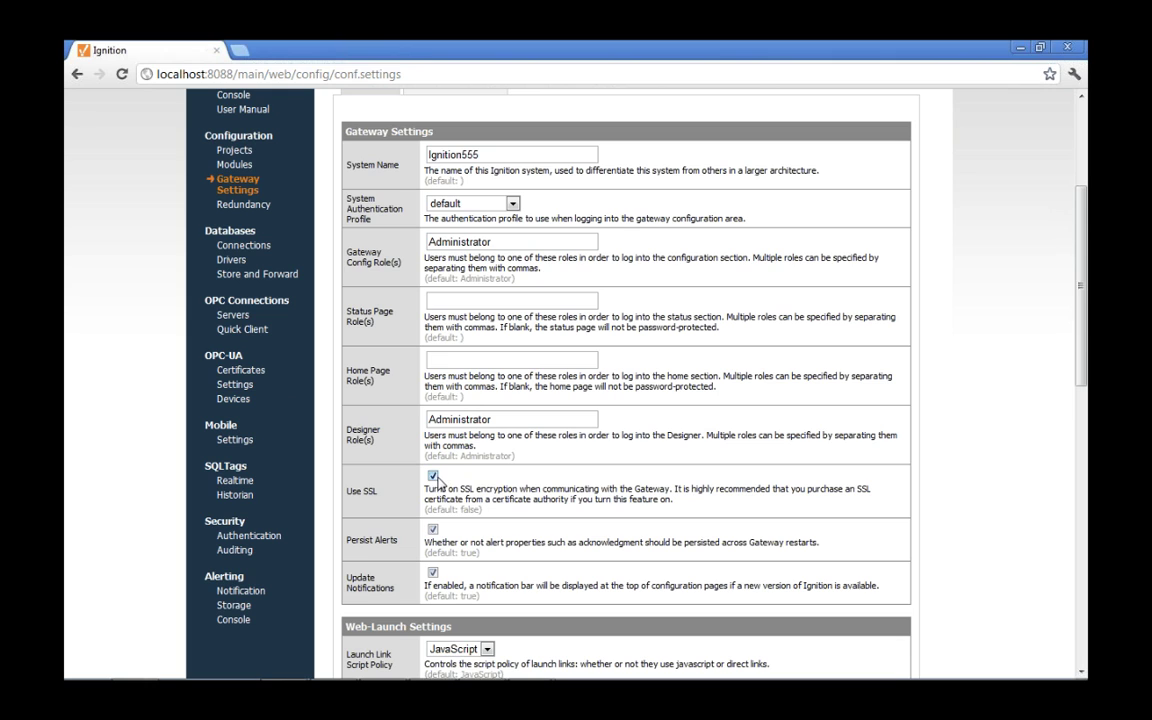
{"action": "key", "text": "ctrl+t"}
{"action": "type", "text": "https://"}
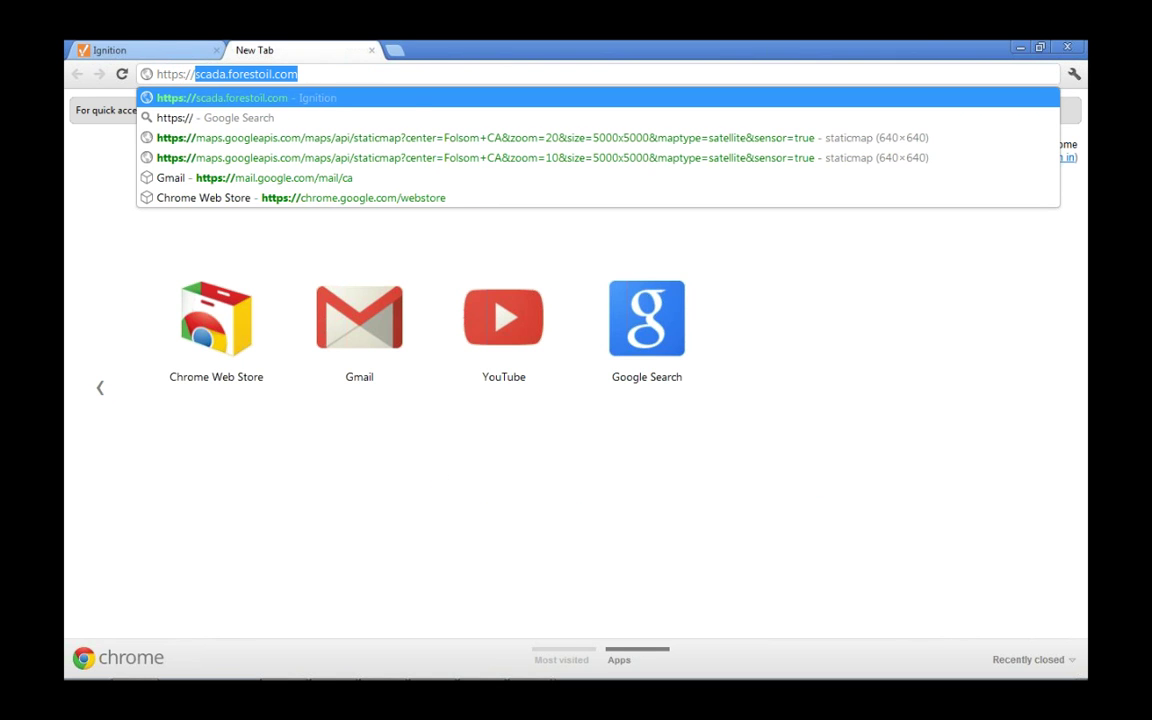
{"action": "key", "text": "BackSpace"}
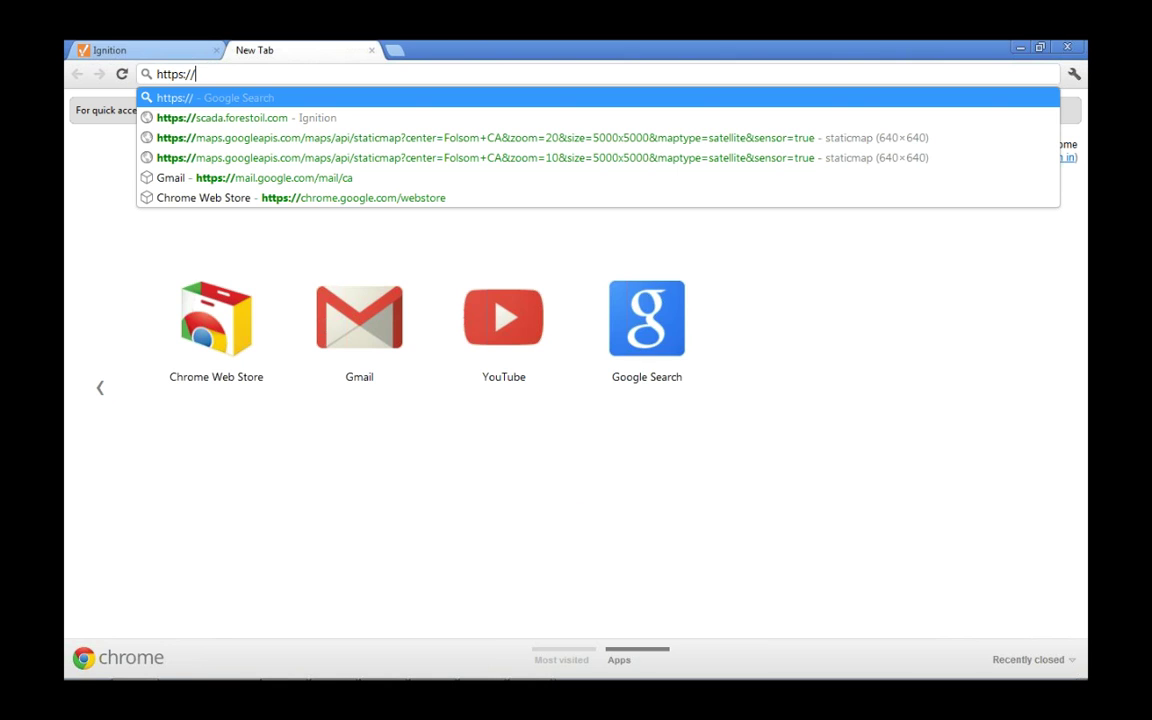
{"action": "type", "text": "localhost:8043"}
{"action": "key", "text": "Return"}
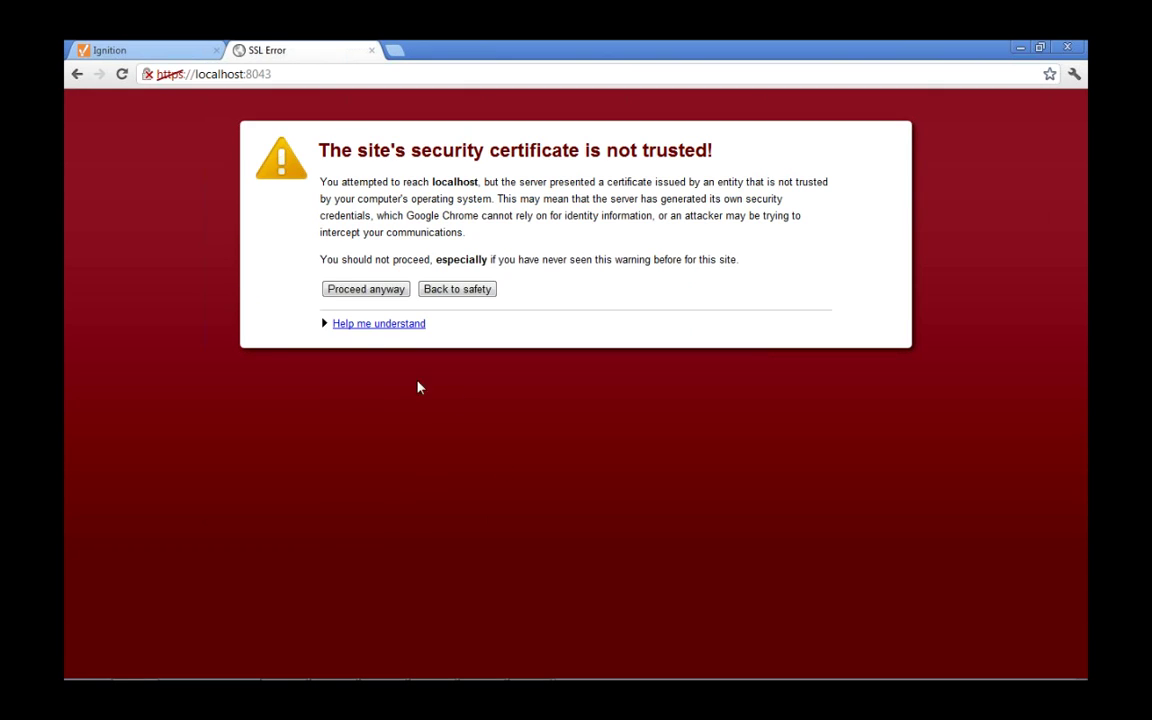
{"action": "left_click", "coordinate": [378, 290]}
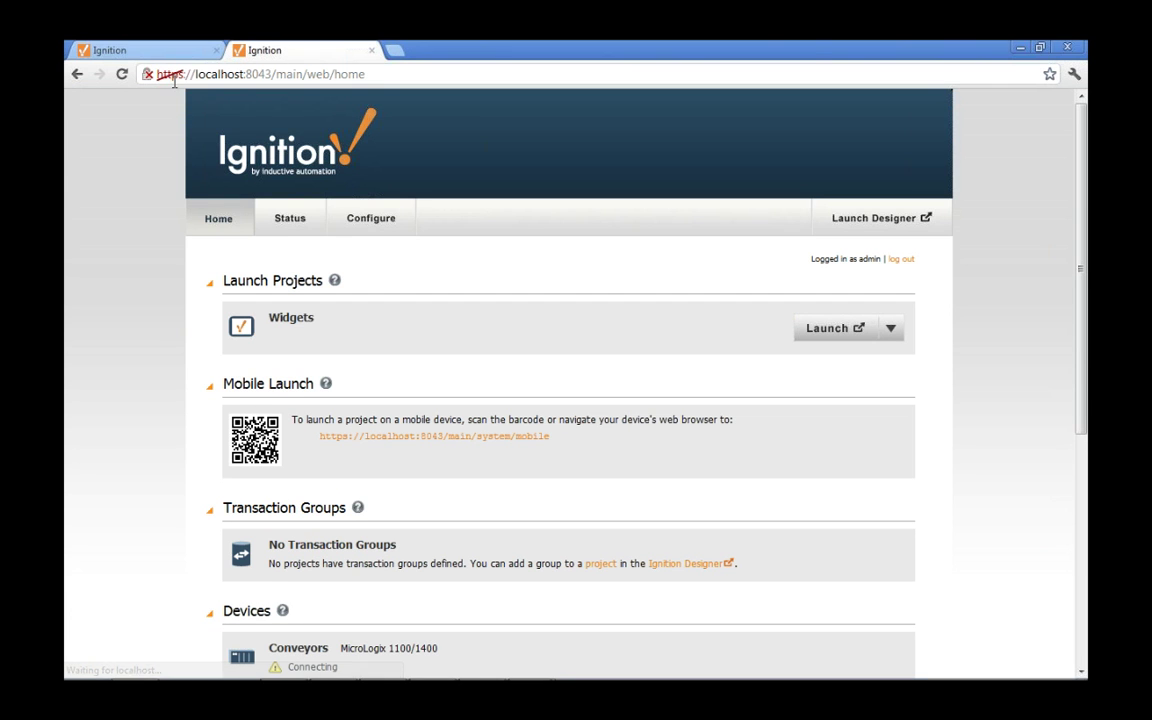
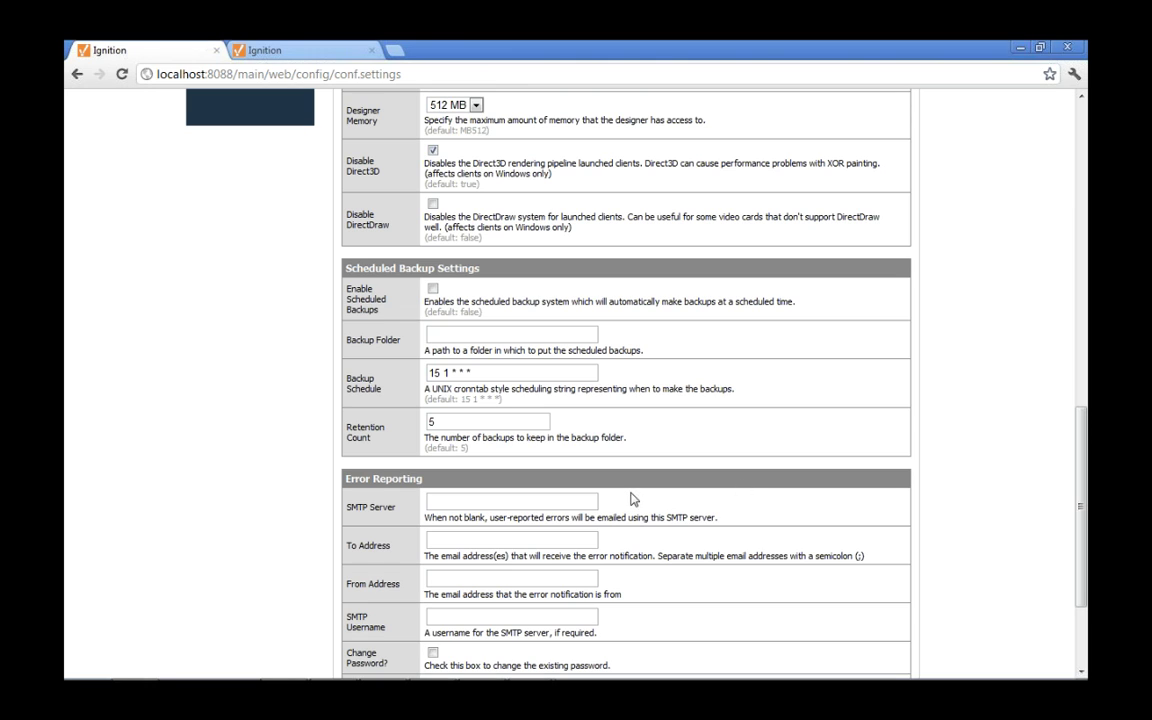
Highlight the Scheduled Backup Settings heading on the Gateway Settings page
{"action": "left_click_drag", "start_coordinate": [343, 268], "coordinate": [482, 276]}
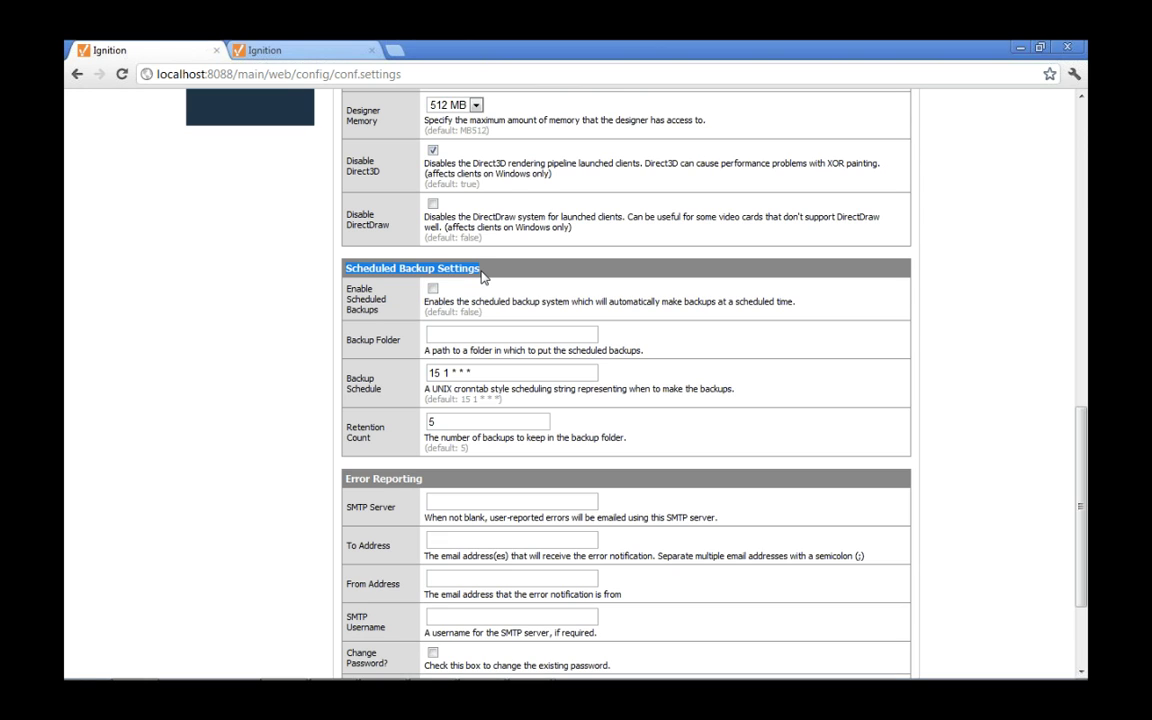
Enable scheduled backups and set the backup folder to Z:\IgnitionBackups
{"action": "left_click", "coordinate": [433, 289]}
{"action": "left_click", "coordinate": [509, 336]}
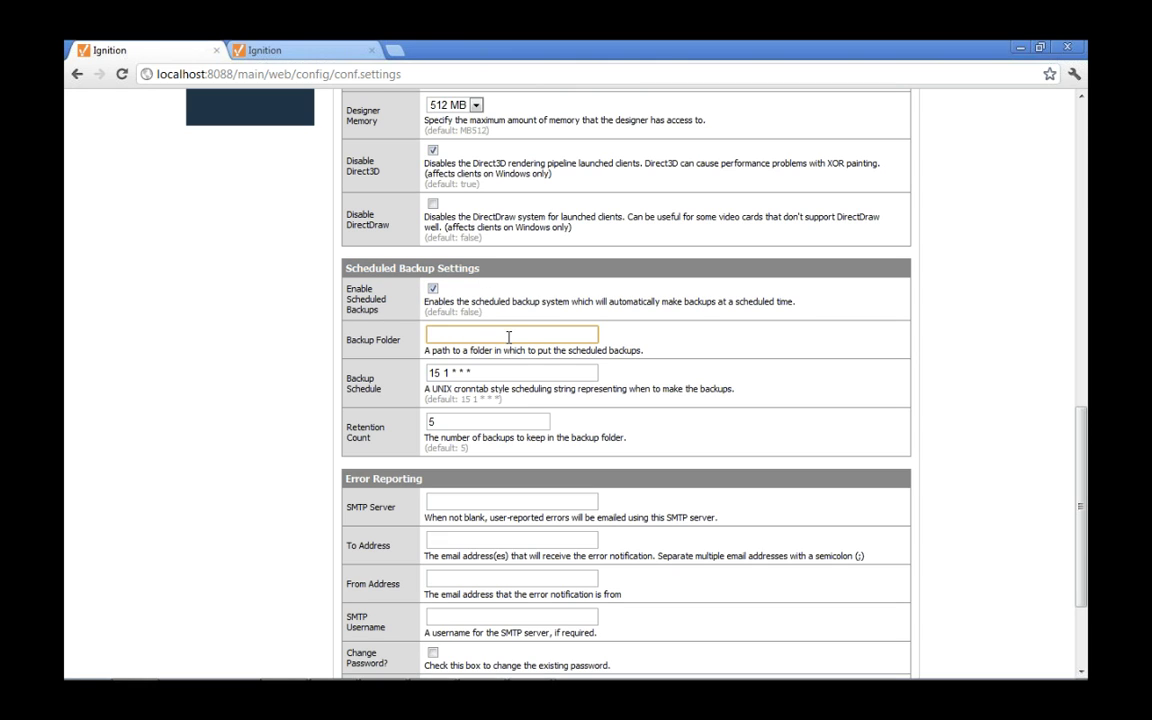
{"action": "type", "text": "Z:\\\\IgnitionBackups"}
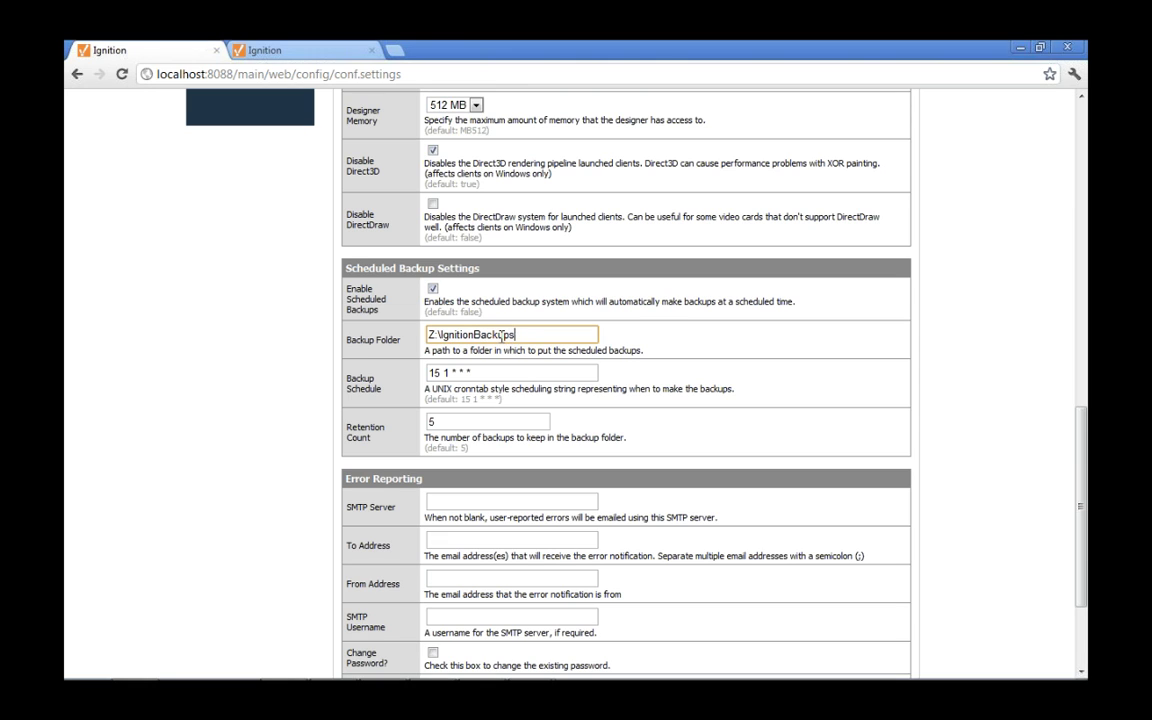
Keep the Backup Schedule at 15 1 * * * and the Retention Count at 5
{"action": "triple_click", "coordinate": [515, 373]}
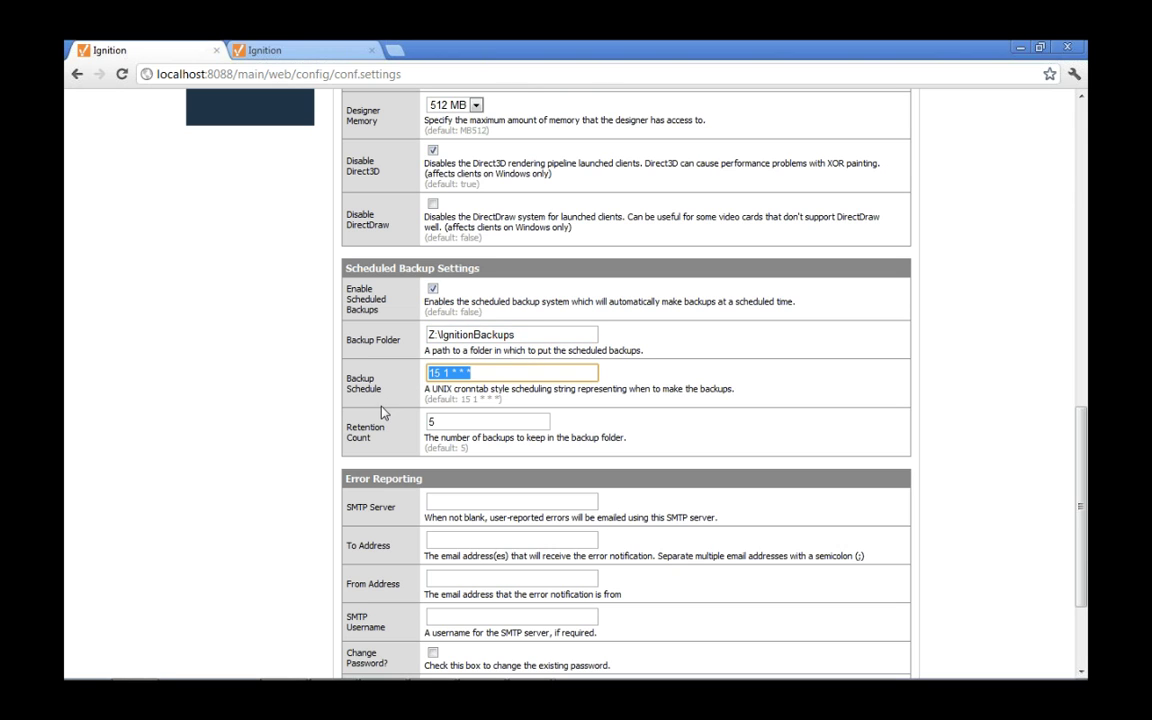
{"action": "left_click", "coordinate": [499, 378]}
{"action": "left_click", "coordinate": [686, 379]}
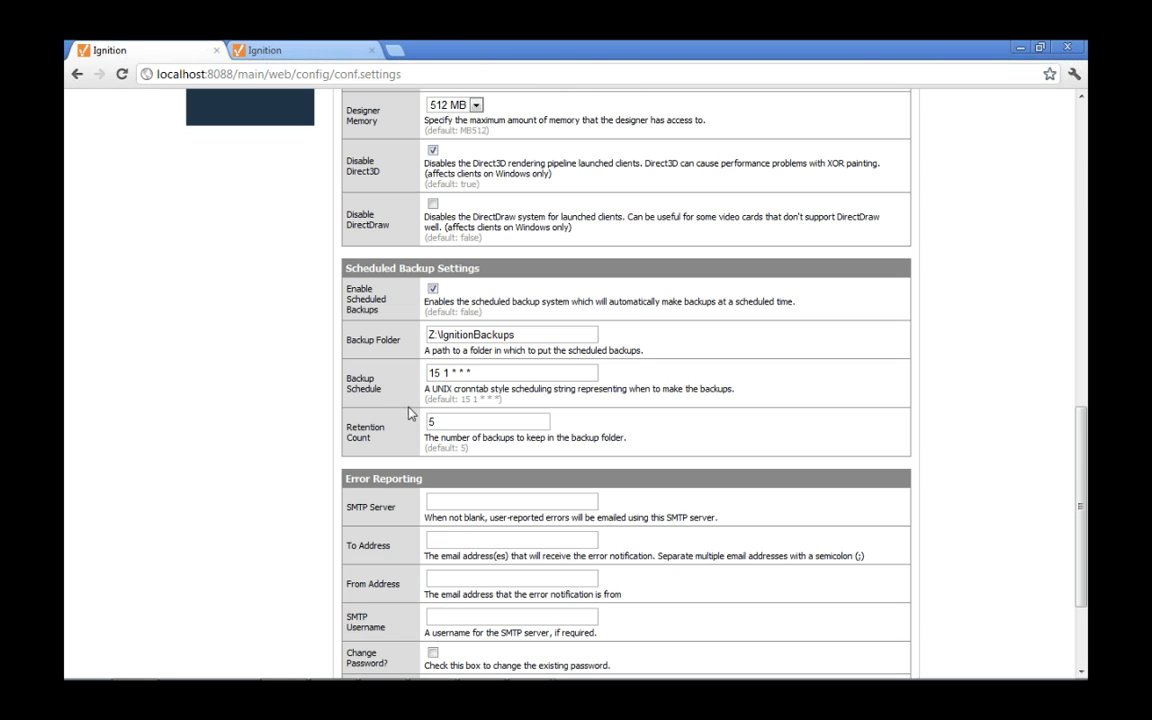
{"action": "left_click", "coordinate": [393, 421]}
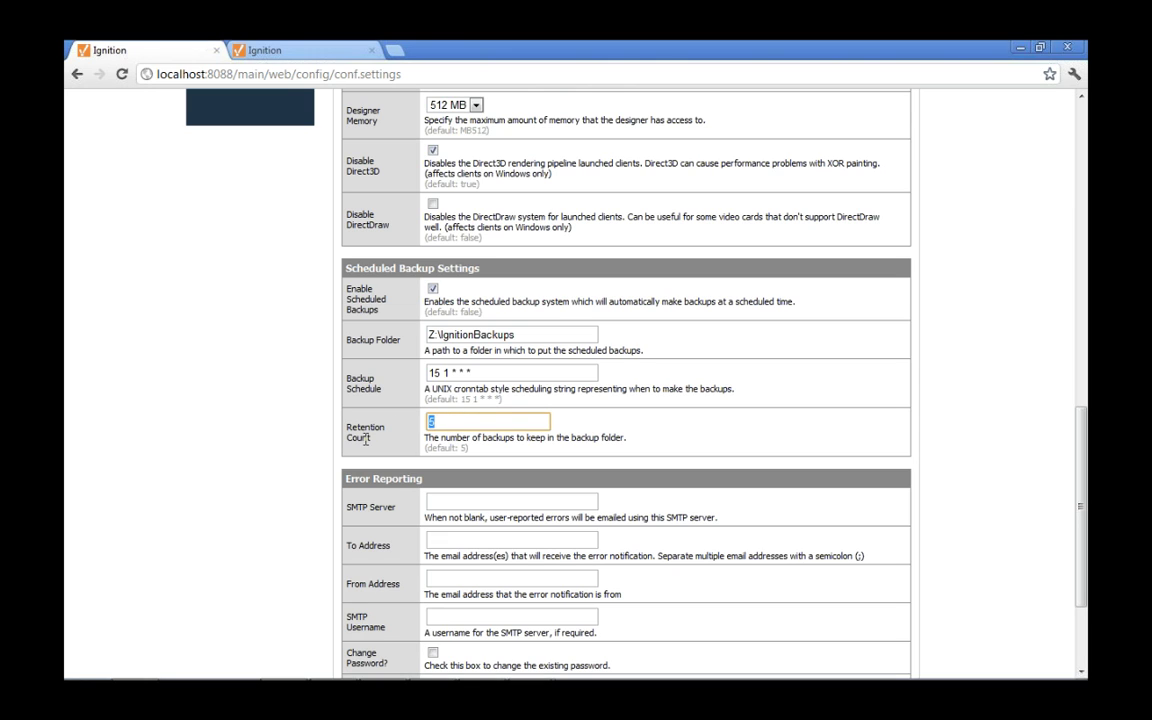
{"action": "left_click", "coordinate": [595, 440]}
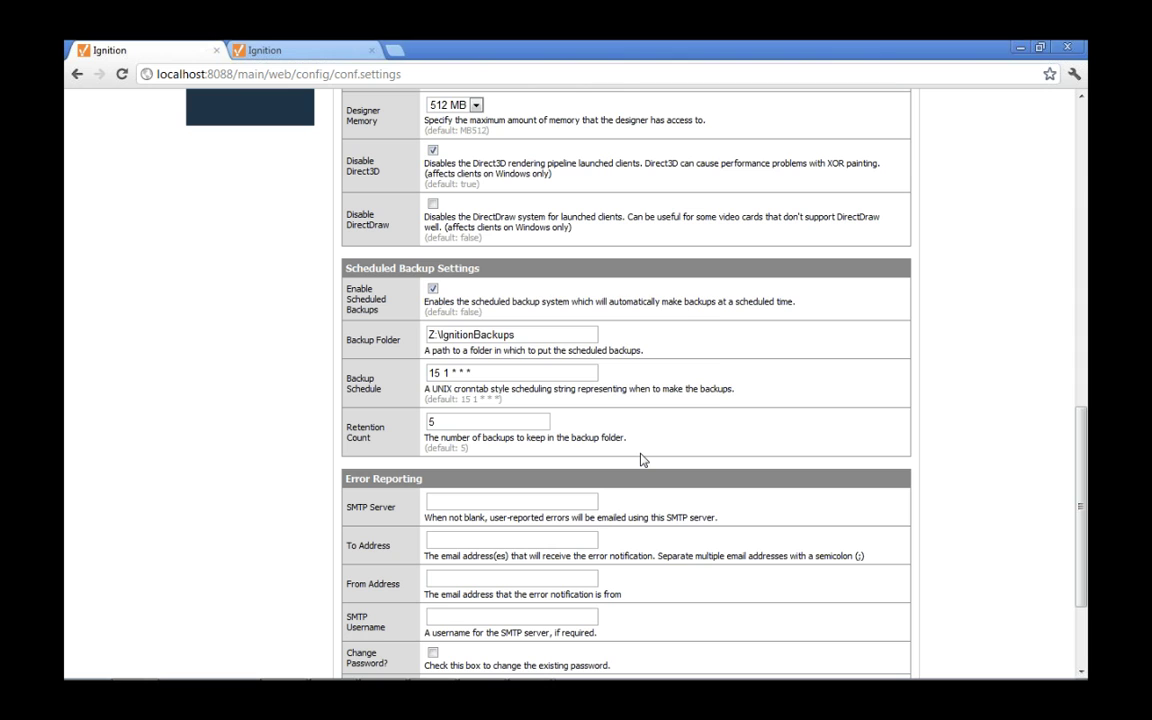
Switch back to the PowerPoint slideshow and advance to the 'Setting Up Security' slide
{"action": "key", "text": "alt+Tab"}
{"action": "key", "text": "alt+Tab"}
{"action": "key", "text": "alt+Tab"}
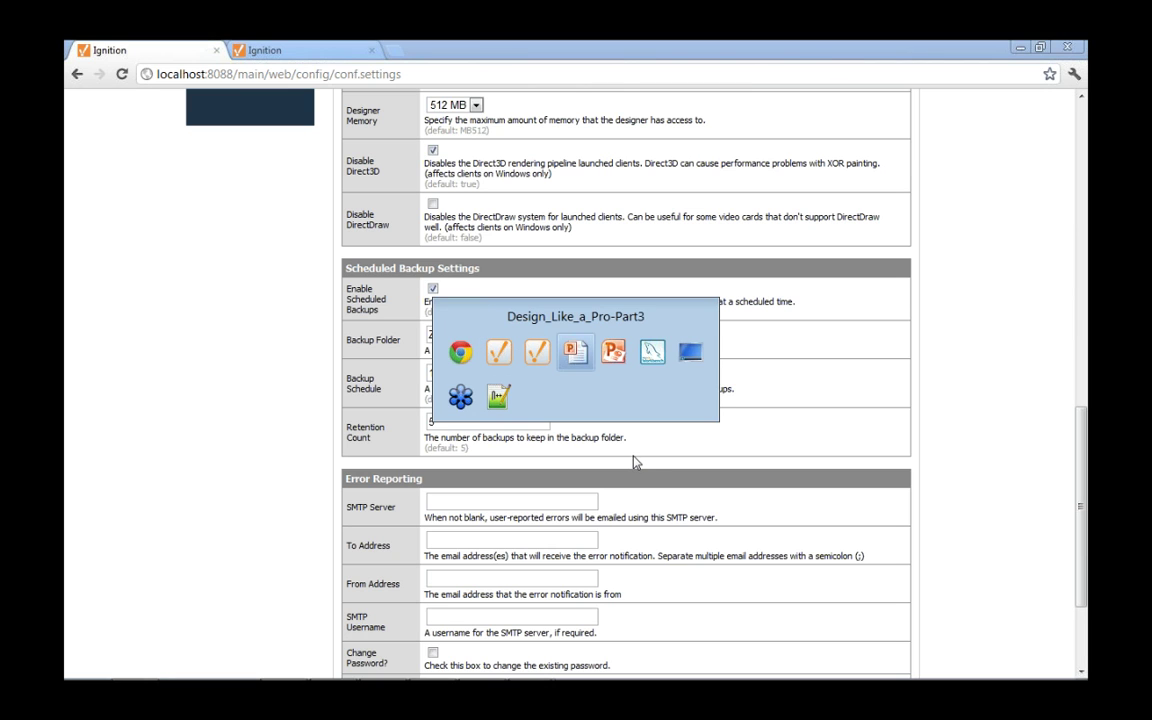
{"action": "key", "text": "alt+Tab"}
{"action": "key", "text": "alt+Tab"}
{"action": "key", "text": "alt+Tab"}
{"action": "key", "text": "alt+Tab"}
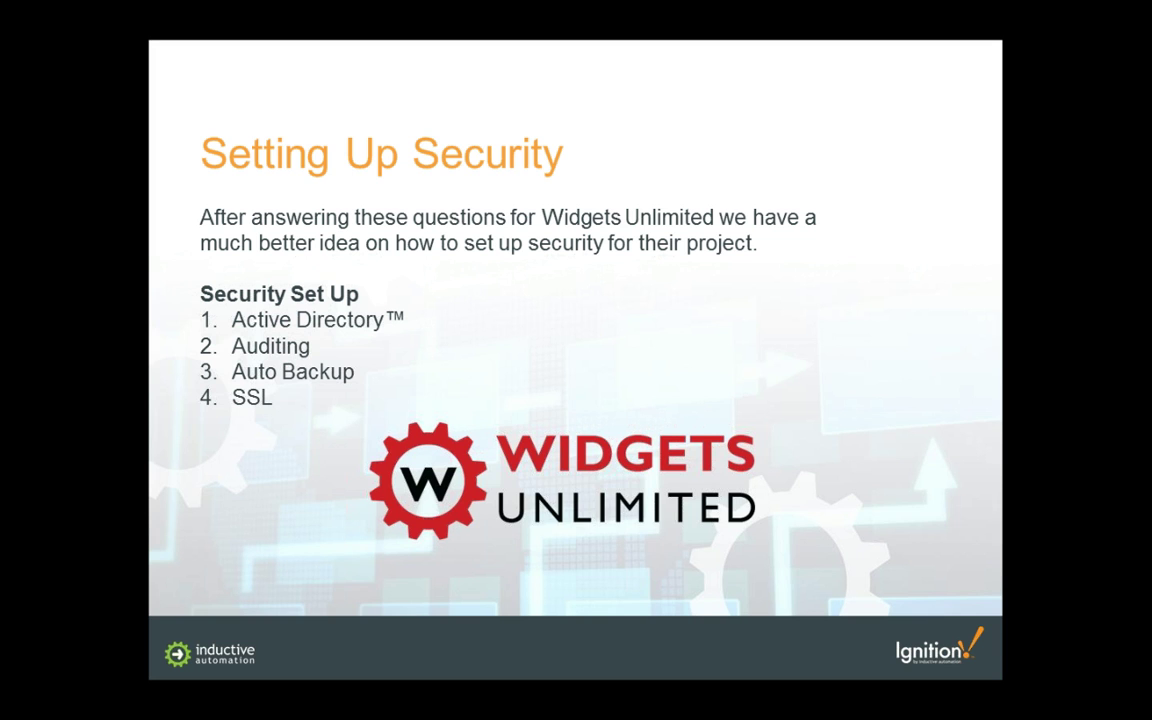
{"action": "key", "text": "Right"}
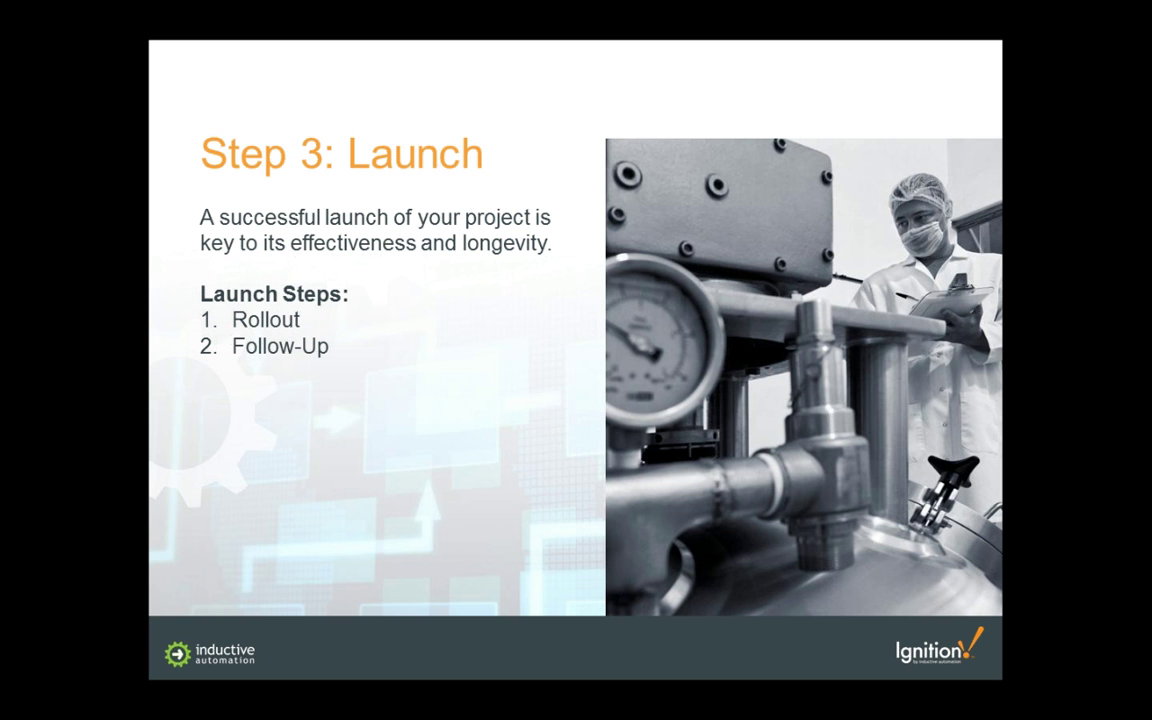
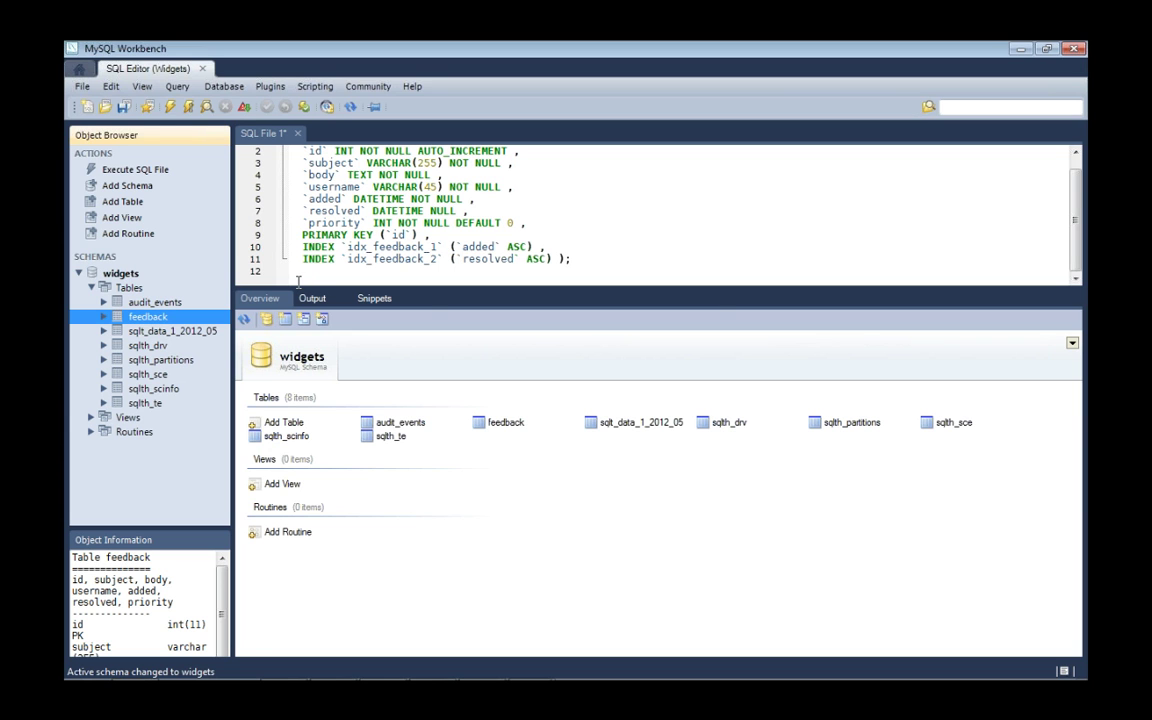
In the Designer, start a window import from DesignLikeAPro_Part3.proj
{"action": "key", "text": "alt+Tab"}
{"action": "key", "text": "alt+Tab"}
{"action": "key", "text": "alt+Tab"}
{"action": "key", "text": "alt+Tab"}
{"action": "key", "text": "alt+Tab"}
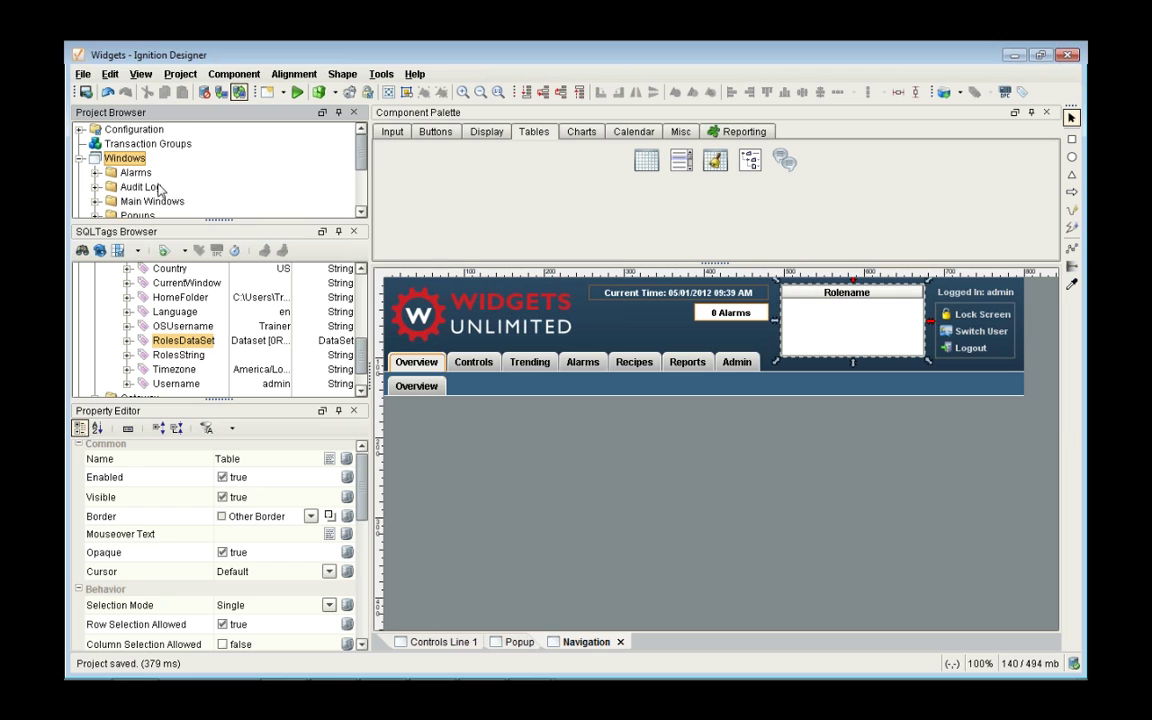
{"action": "right_click", "coordinate": [123, 165]}
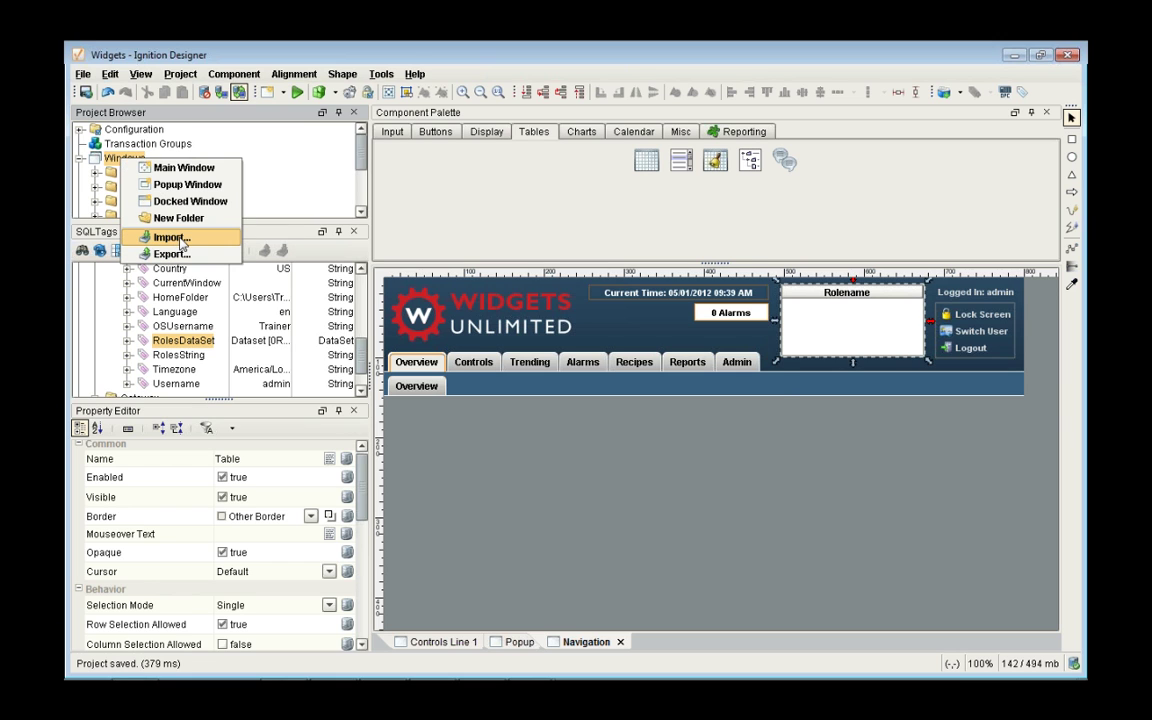
{"action": "left_click", "coordinate": [166, 228]}
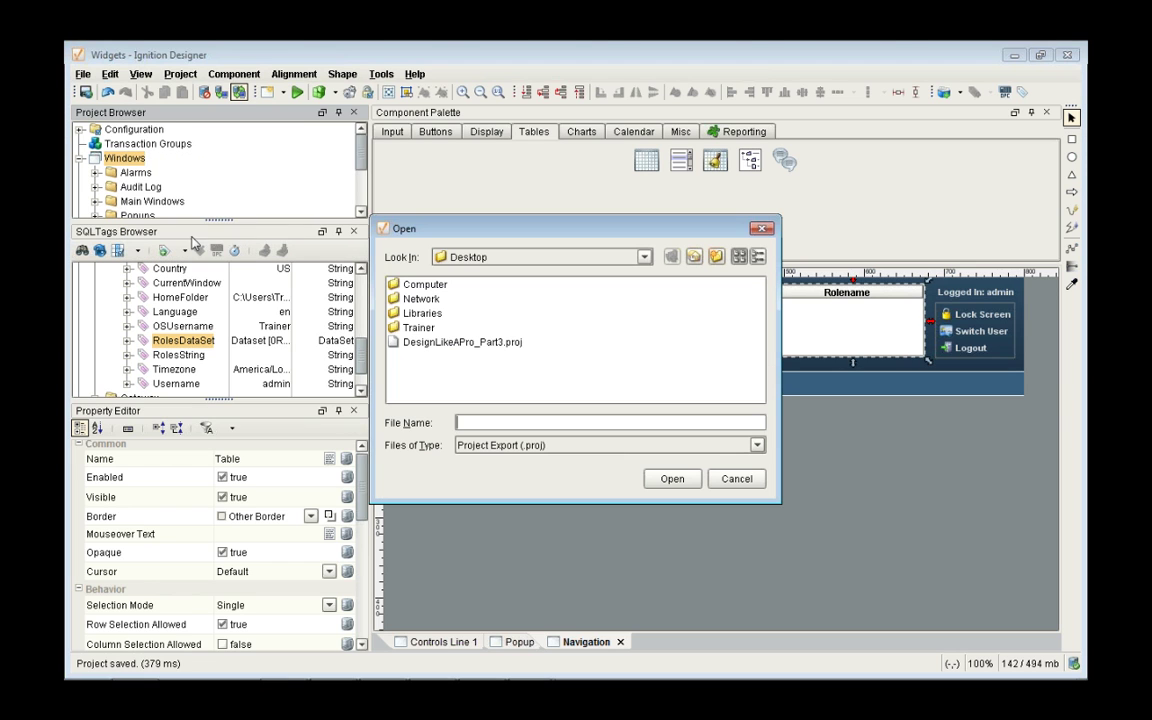
{"action": "left_click", "coordinate": [416, 344]}
{"action": "left_click", "coordinate": [673, 481]}
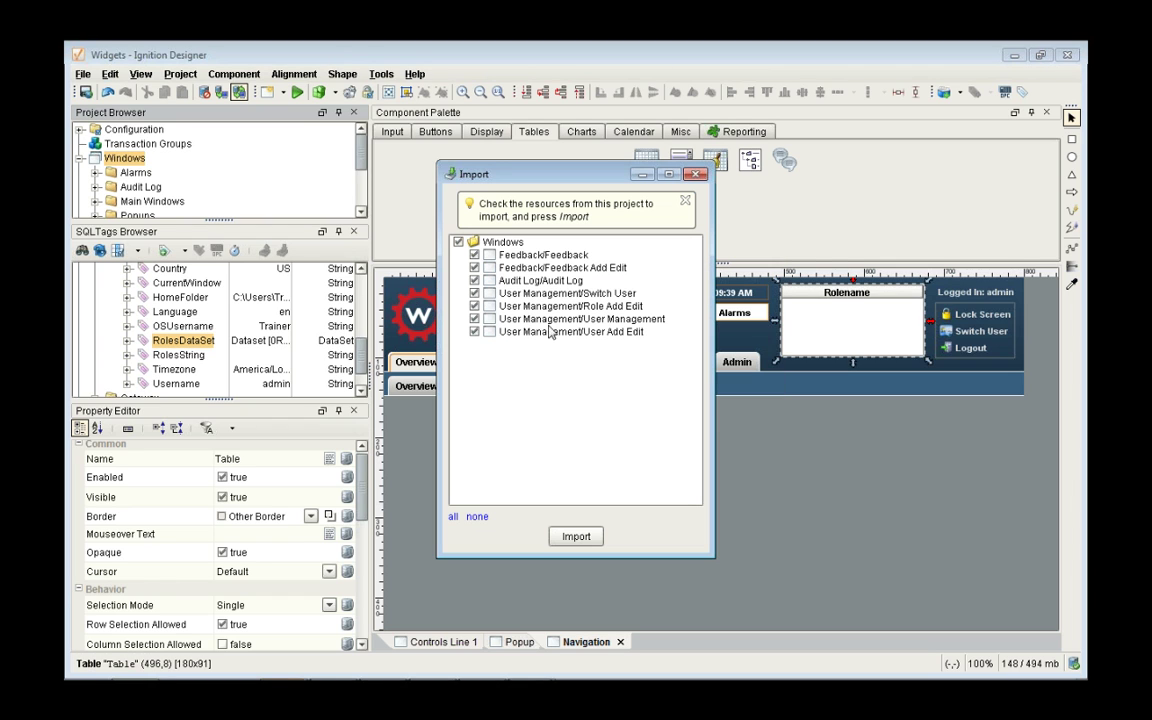
Import only the Feedback and Feedback Add Edit windows, excluding the other five, and save
{"action": "left_click", "coordinate": [474, 281]}
{"action": "left_click", "coordinate": [474, 293]}
{"action": "left_click", "coordinate": [474, 306]}
{"action": "left_click", "coordinate": [474, 318]}
{"action": "left_click", "coordinate": [474, 331]}
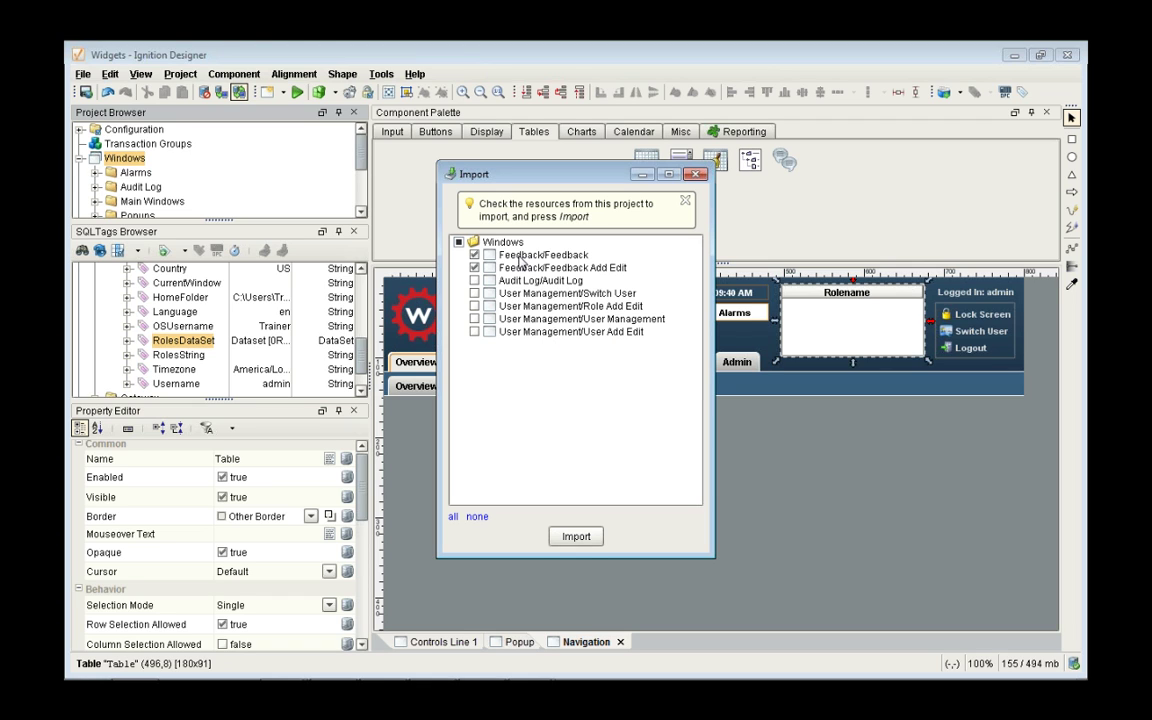
{"action": "left_click", "coordinate": [575, 536]}
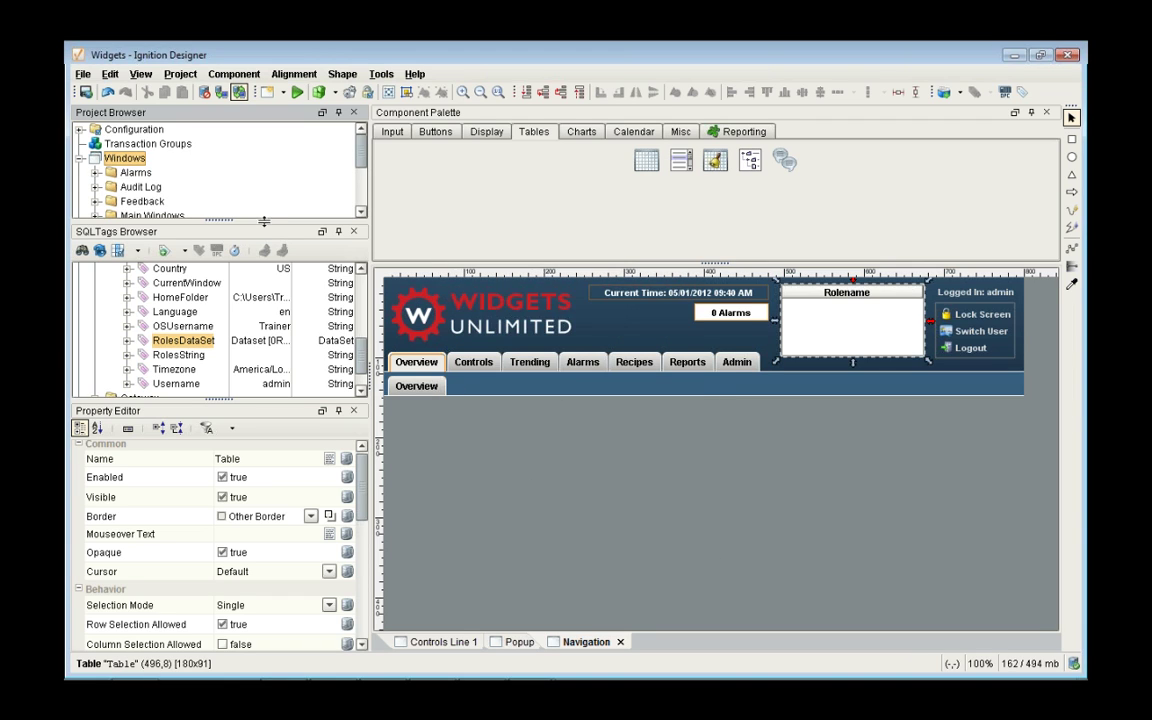
{"action": "key", "text": "ctrl+s"}
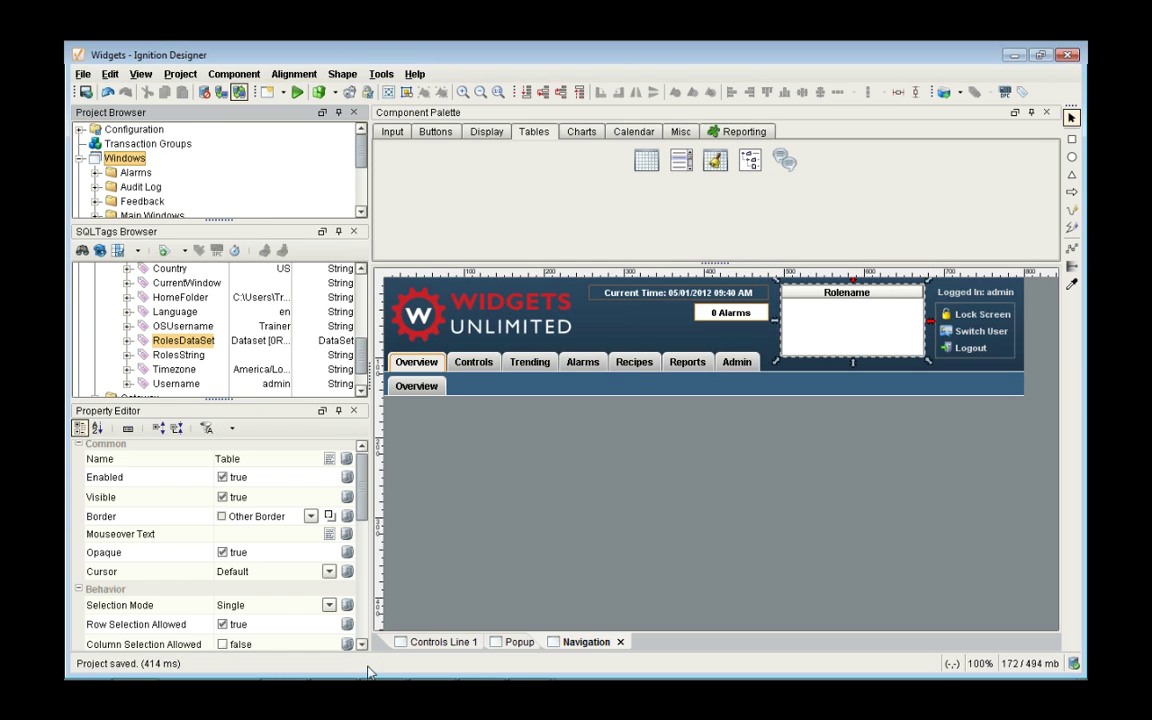
Apply the pending project update in the Widgets client and go to the Controls screen
{"action": "left_click", "coordinate": [335, 668]}
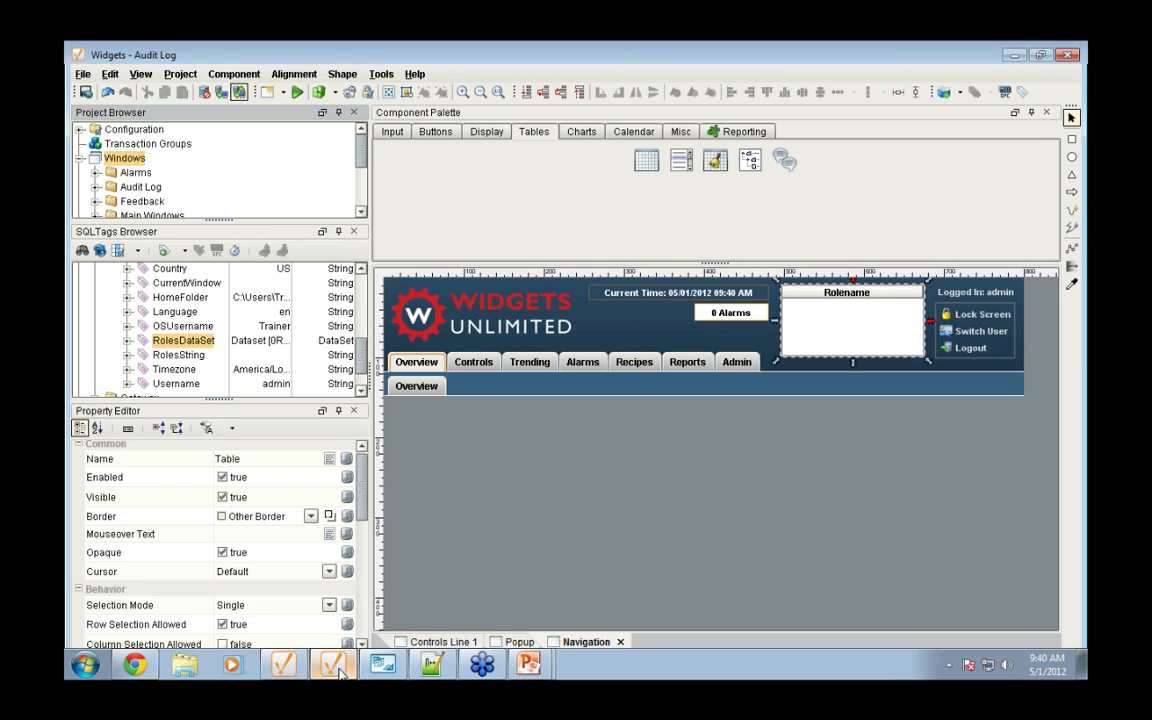
{"action": "left_click", "coordinate": [546, 414]}
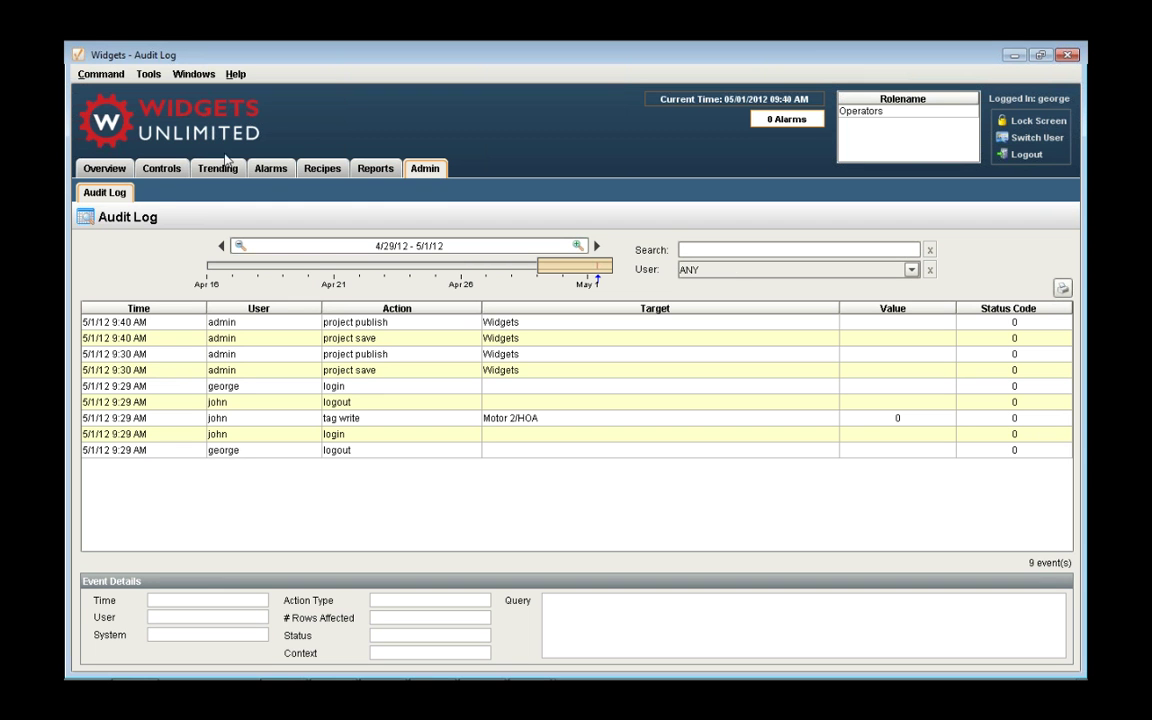
{"action": "left_click", "coordinate": [161, 168]}
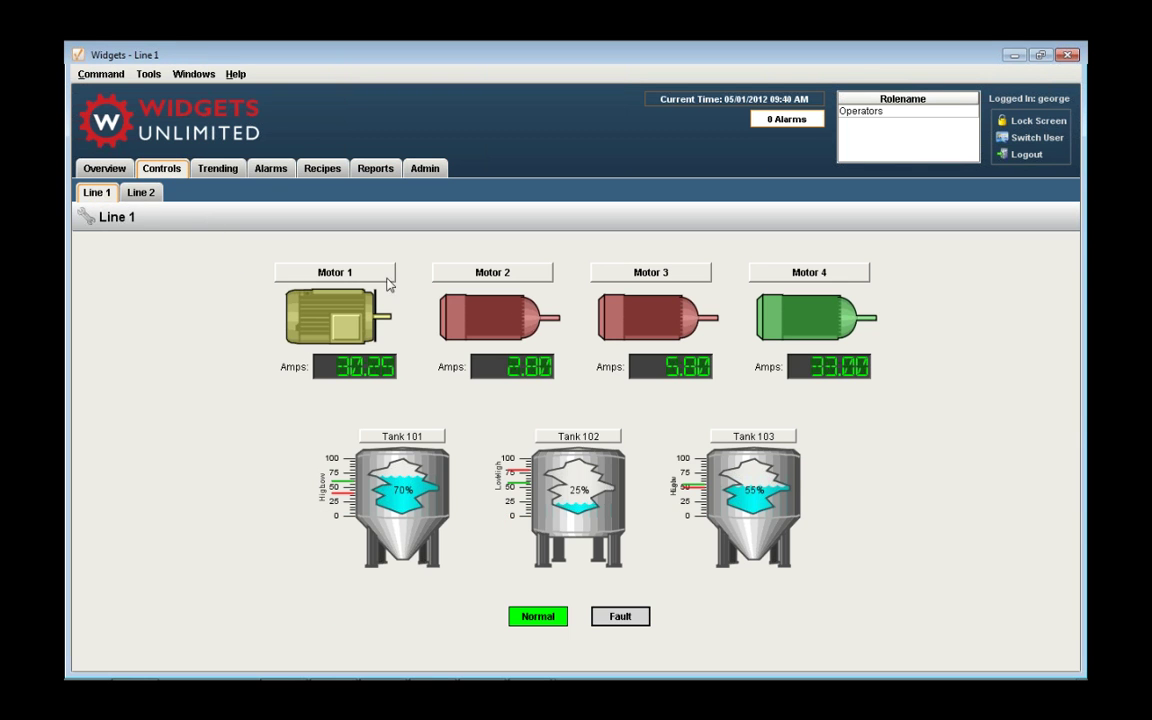
Check Motor 2's detail popup, move it aside, then close it
{"action": "left_click", "coordinate": [504, 332]}
{"action": "left_click_drag", "start_coordinate": [505, 320], "coordinate": [632, 338]}
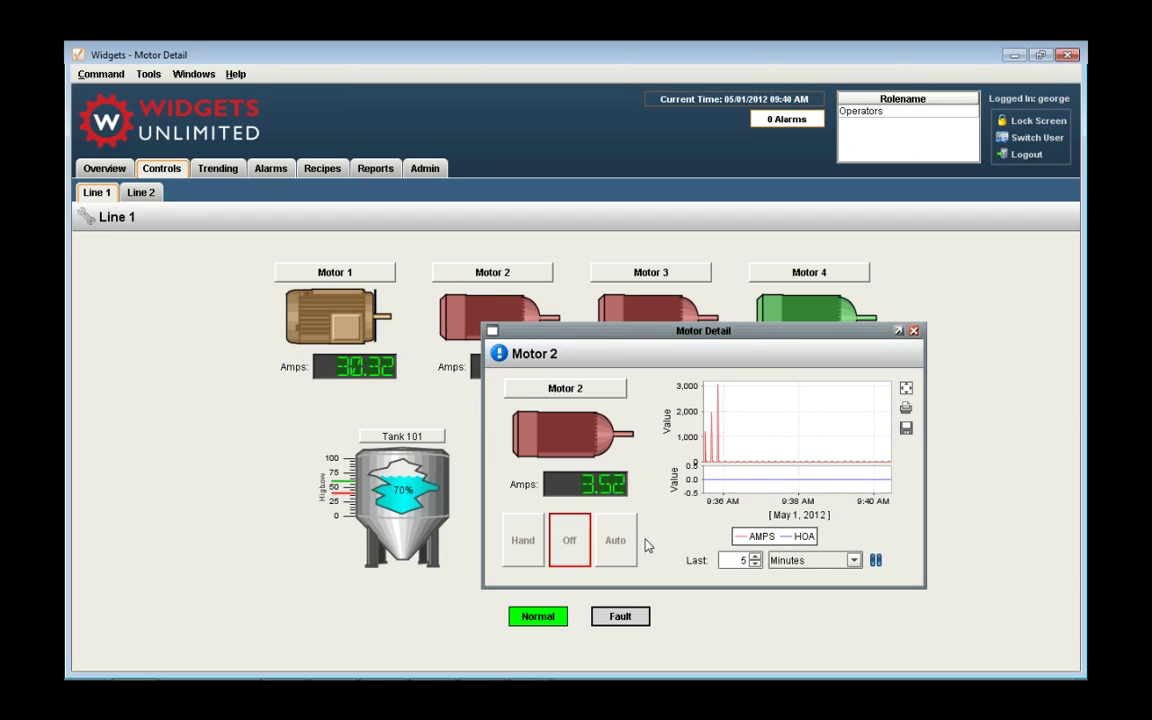
{"action": "left_click", "coordinate": [913, 330]}
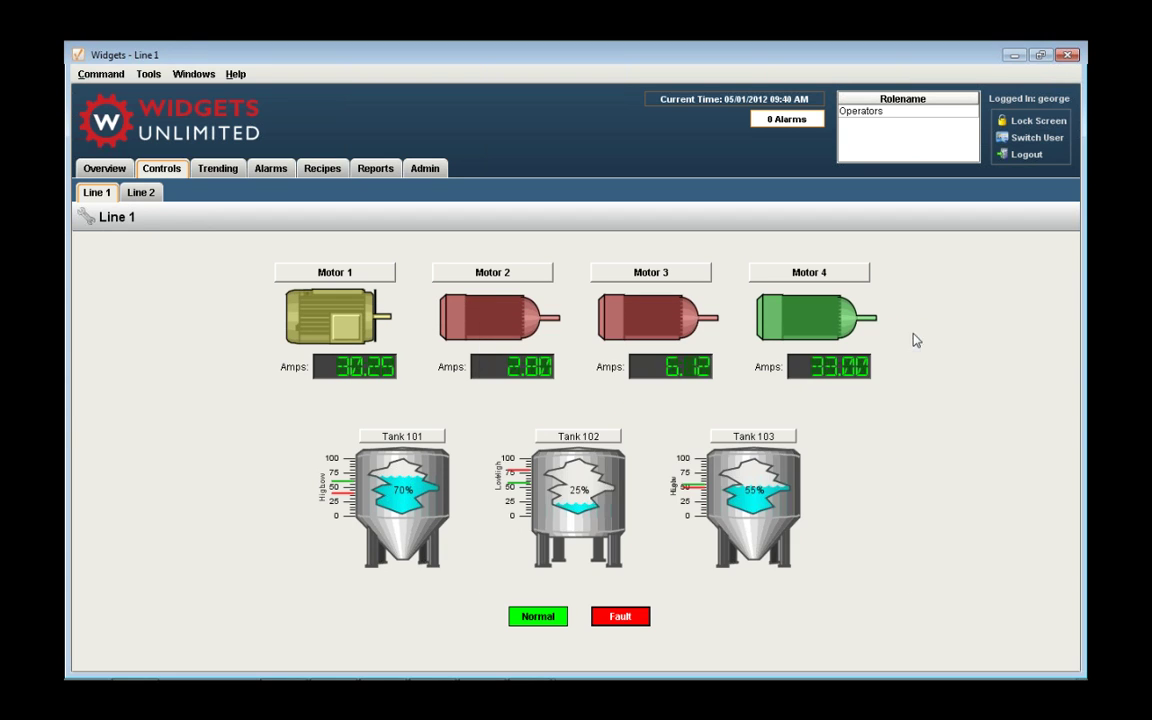
Open Tools > Feedback and start an entry with subject 'Why don't I have privileges to the motor popup?'
{"action": "left_click", "coordinate": [150, 74]}
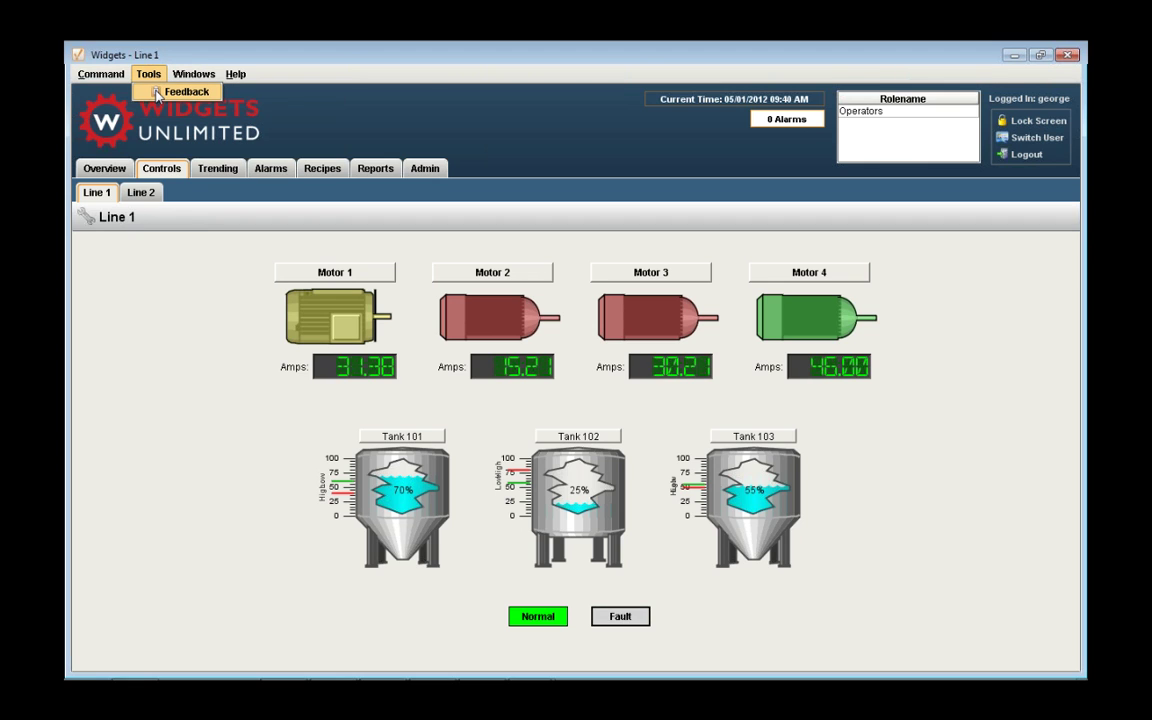
{"action": "left_click", "coordinate": [170, 92]}
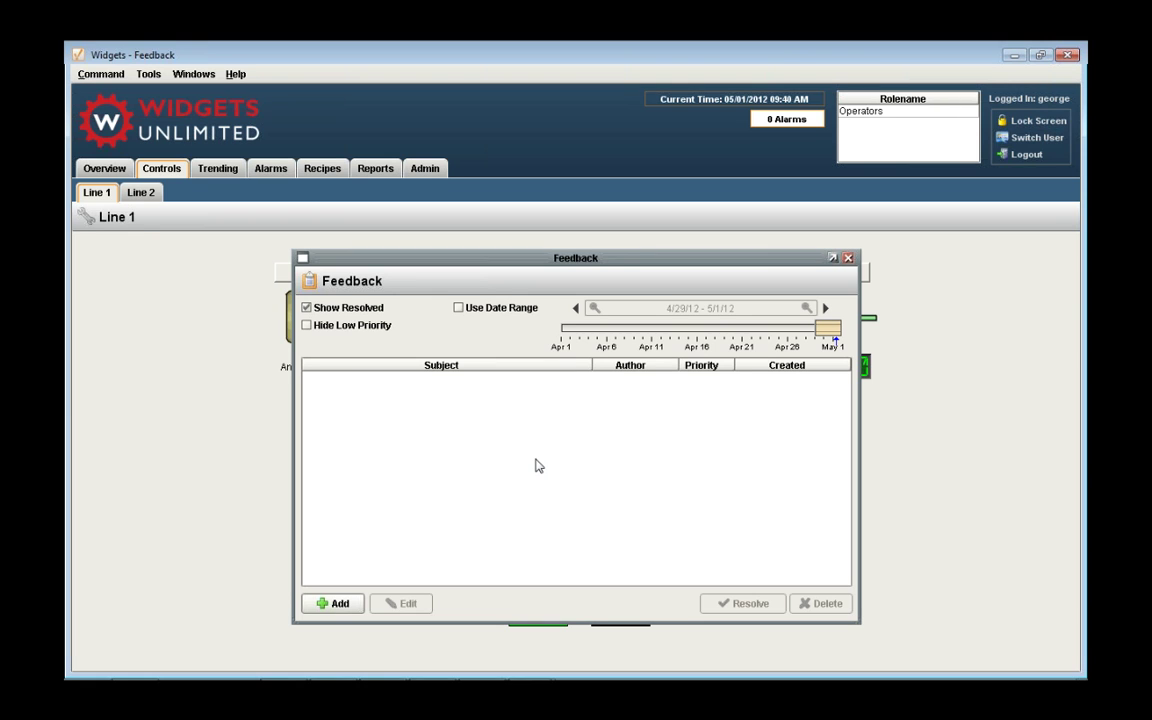
{"action": "left_click", "coordinate": [334, 604]}
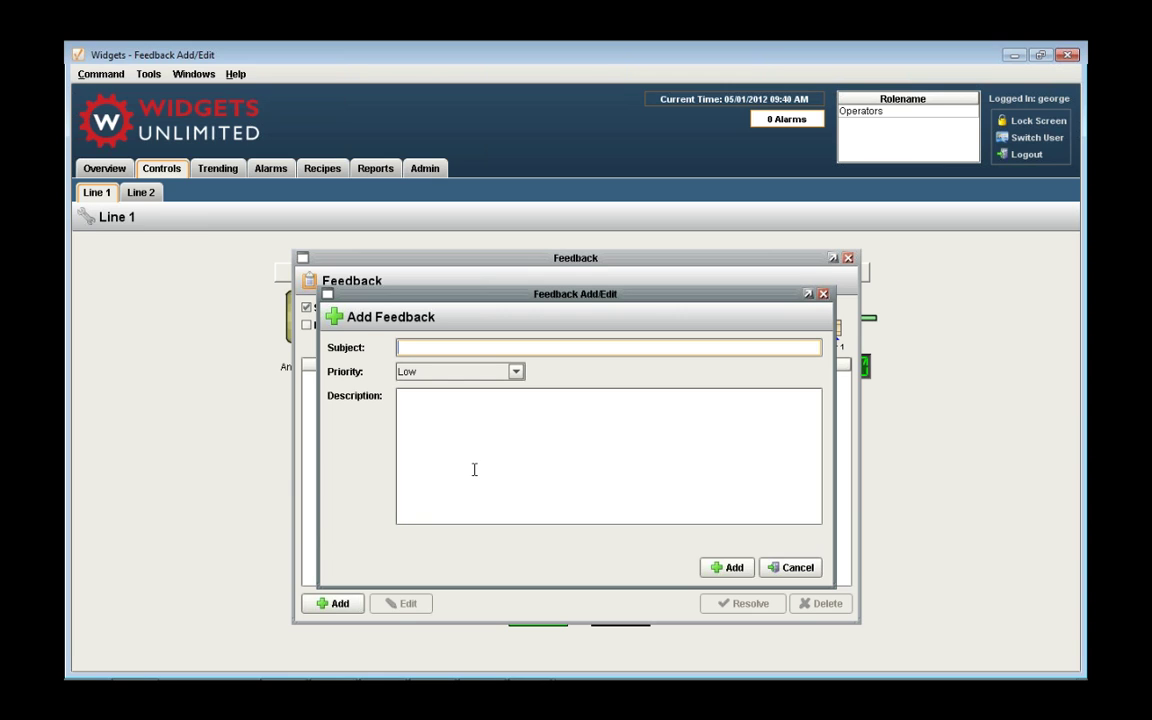
{"action": "type", "text": "Why don't I have privilege"}
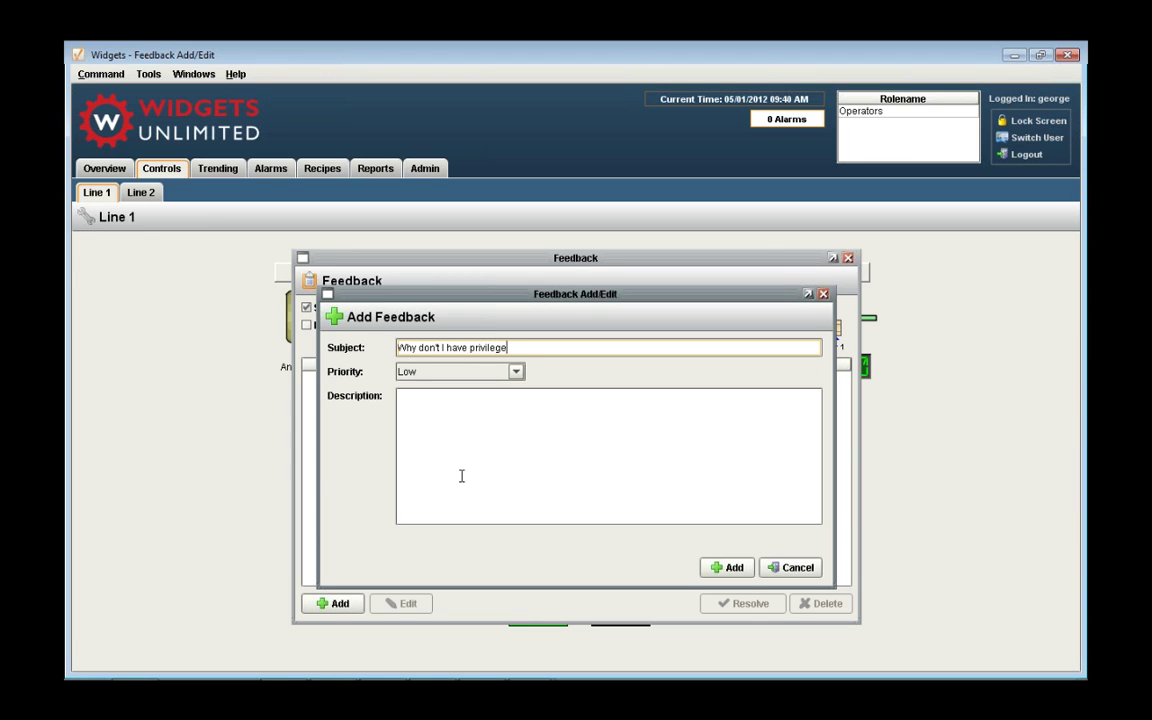
{"action": "type", "text": "s to the motor popup?"}
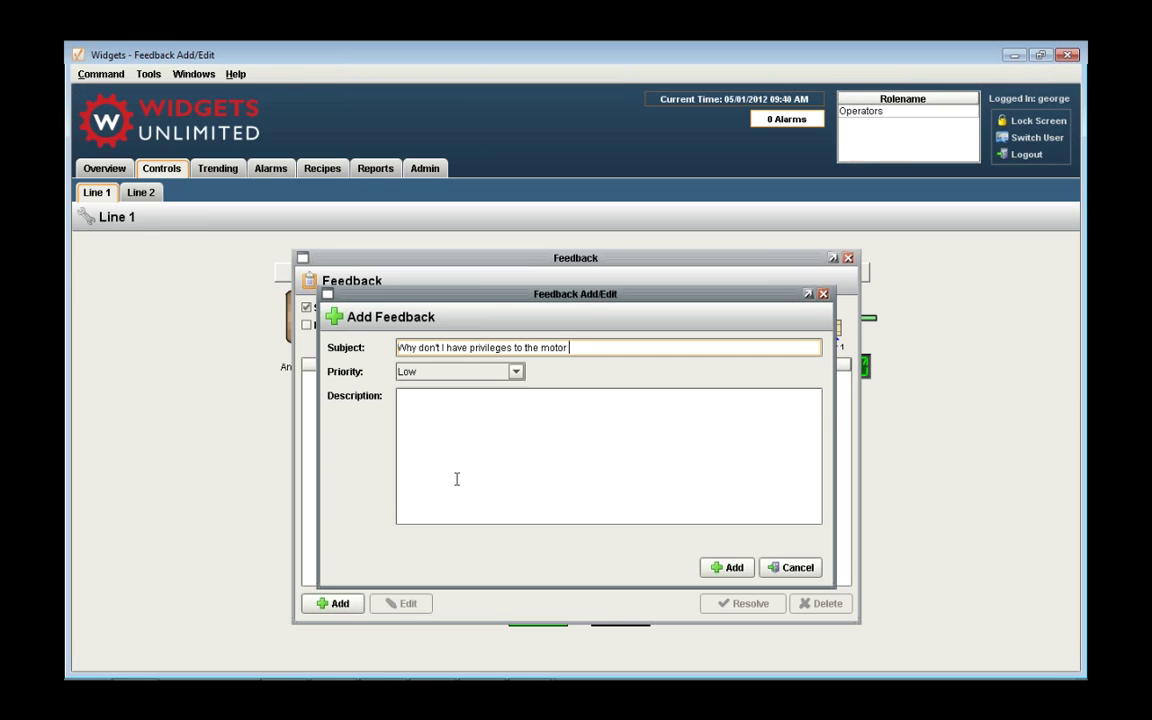
Add the description 'Descriptio', set priority to High, and submit the entry
{"action": "left_click", "coordinate": [463, 452]}
{"action": "type", "text": "Description"}
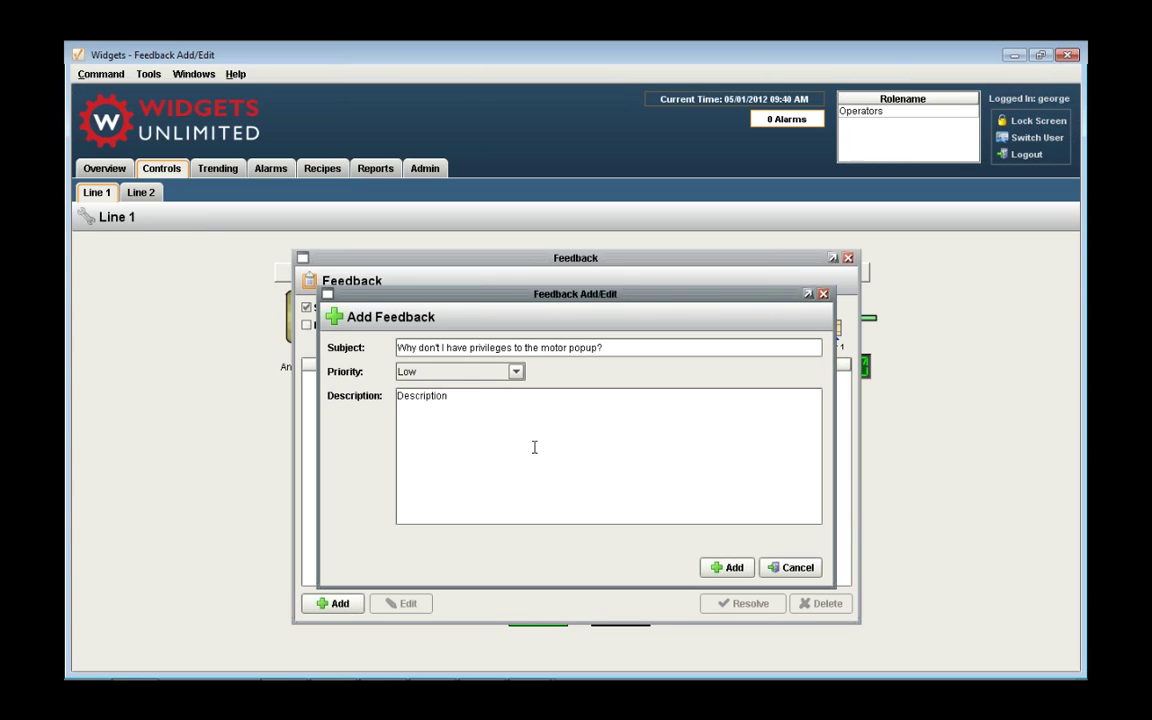
{"action": "left_click", "coordinate": [462, 373]}
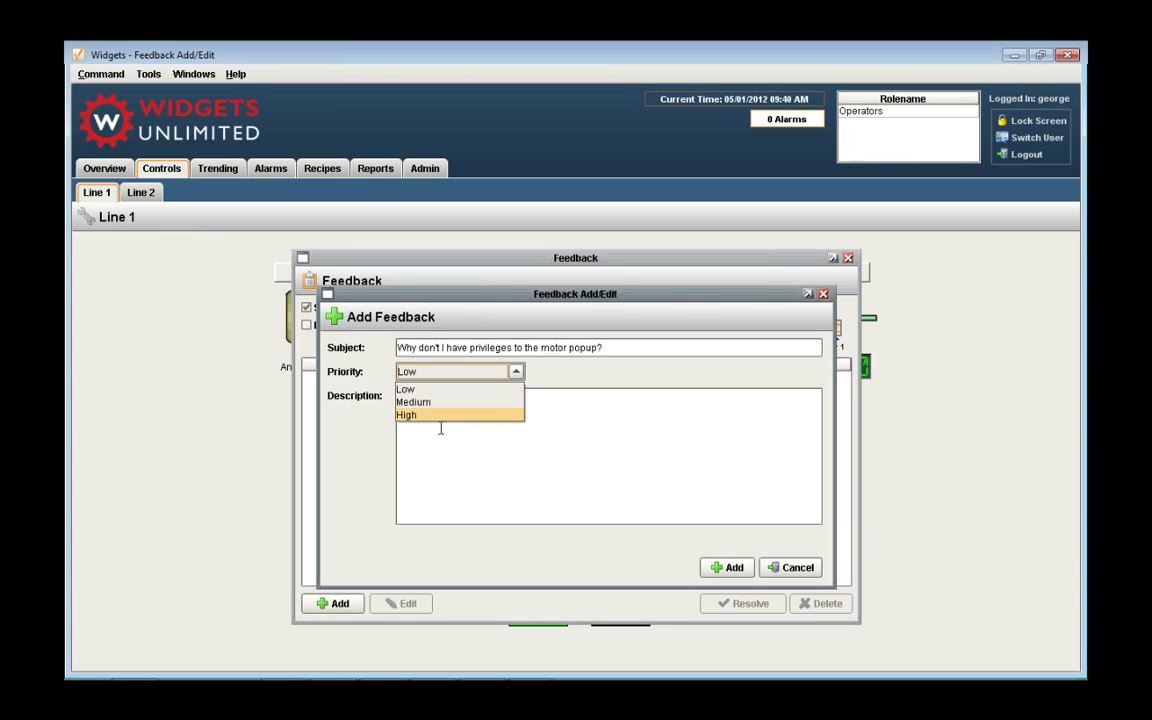
{"action": "left_click", "coordinate": [470, 415]}
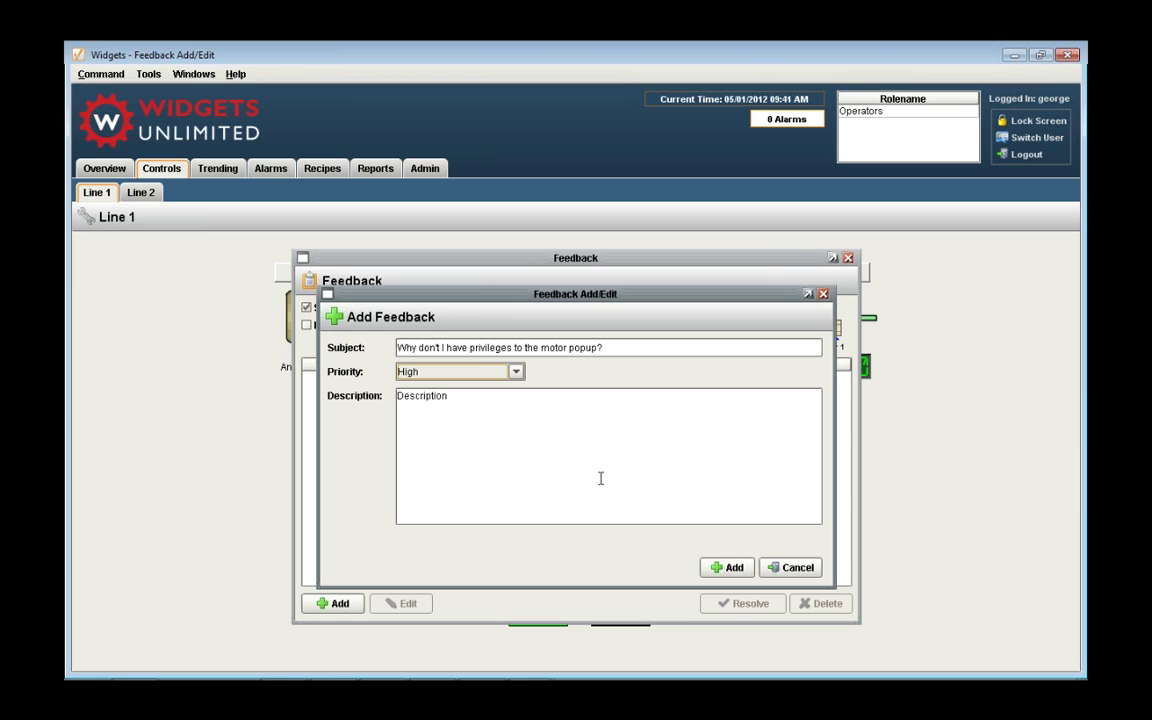
{"action": "left_click", "coordinate": [729, 574]}
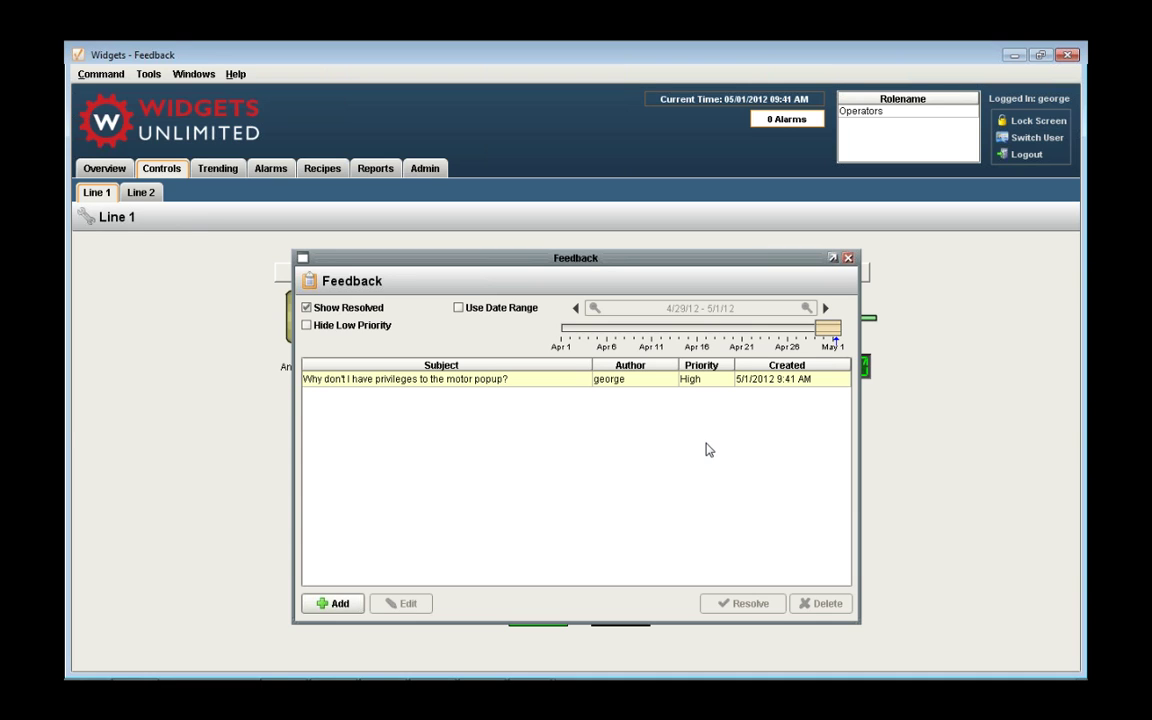
Select and open the motor popup feedback entry, then close it unchanged
{"action": "left_click", "coordinate": [661, 383]}
{"action": "double_click", "coordinate": [504, 385]}
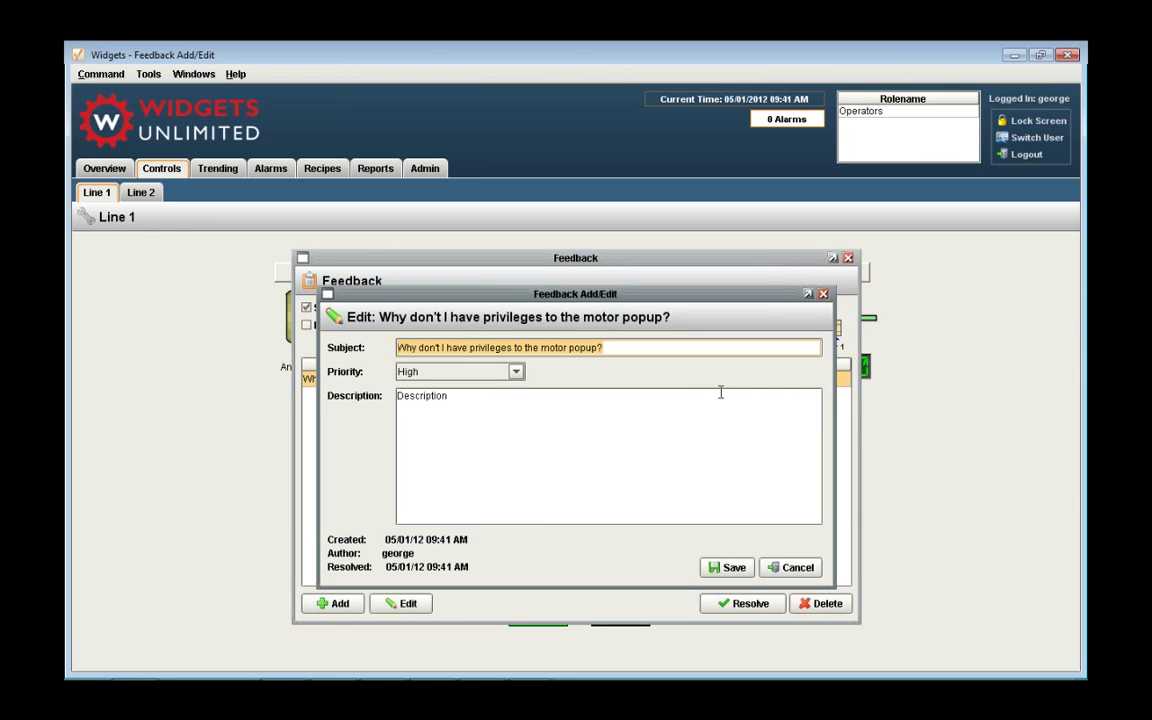
{"action": "left_click", "coordinate": [823, 293]}
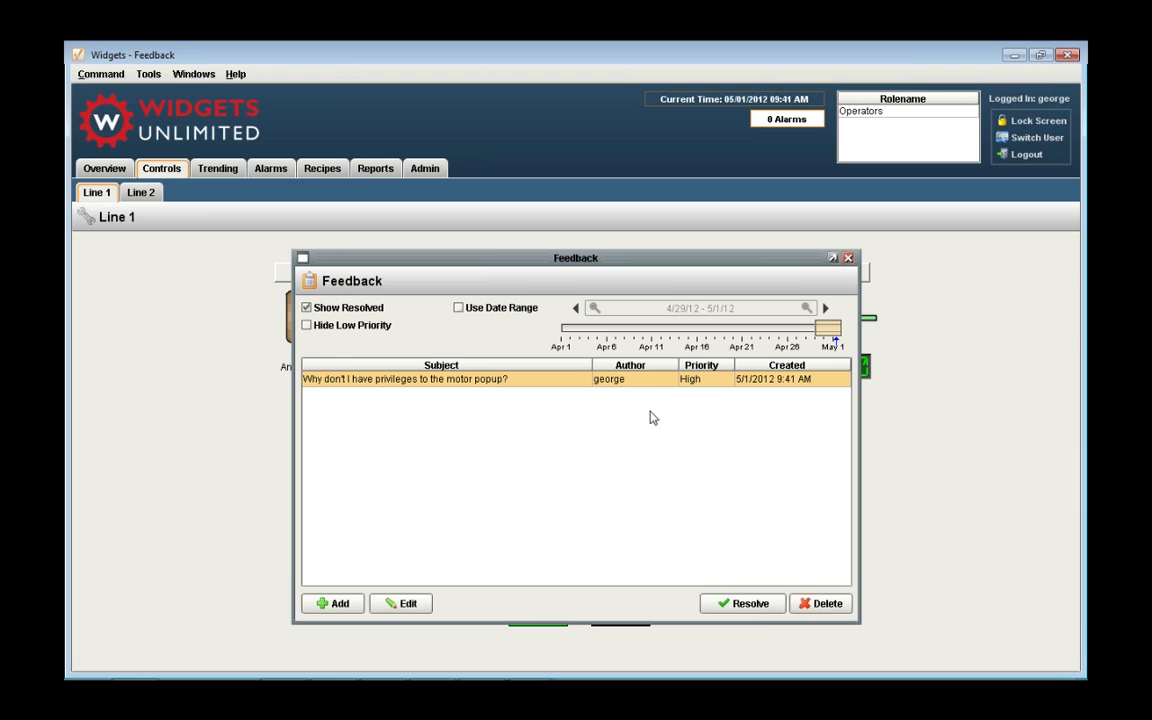
Resolve the feedback entry, confirming and acknowledging the message
{"action": "left_click", "coordinate": [745, 606]}
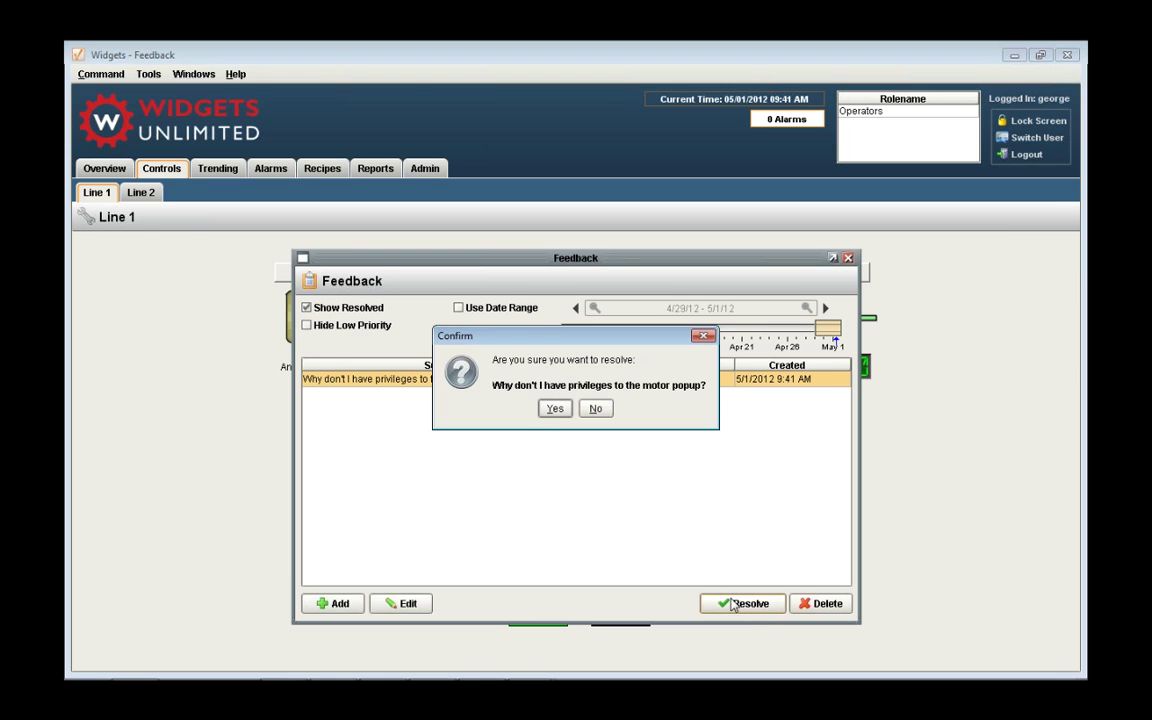
{"action": "left_click", "coordinate": [553, 409]}
{"action": "left_click", "coordinate": [577, 406]}
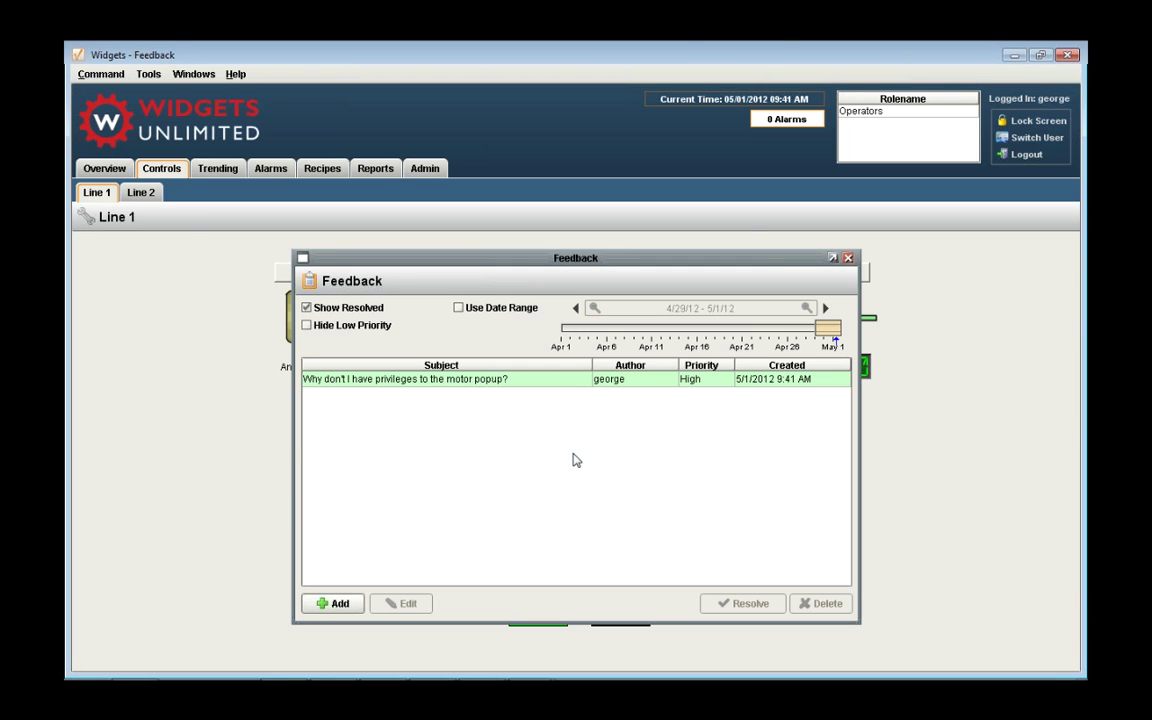
Restore and re-maximize the client window, then switch to the browser's Gateway page
{"action": "mouse_move", "coordinate": [602, 64]}
{"action": "left_mouse_down"}
{"action": "mouse_move", "coordinate": [607, 77]}
{"action": "mouse_move", "coordinate": [585, 80]}
{"action": "left_mouse_up"}
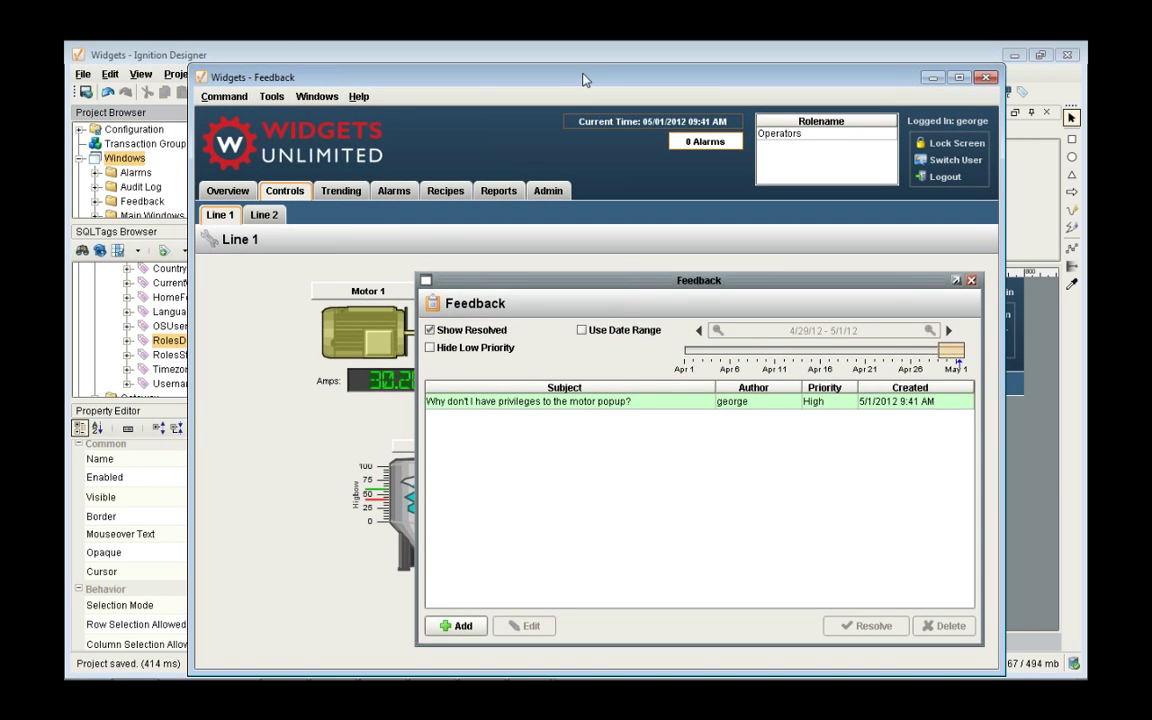
{"action": "double_click", "coordinate": [585, 78]}
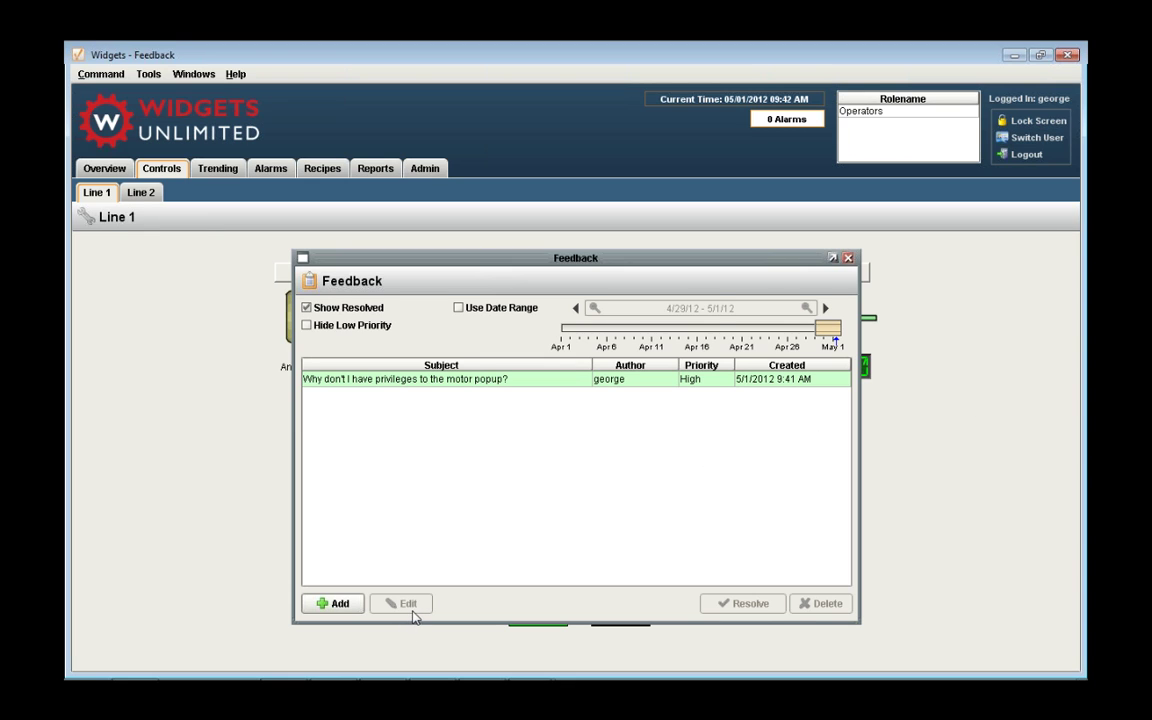
{"action": "key", "text": "alt+Tab"}
{"action": "key", "text": "alt+Tab"}
{"action": "key", "text": "alt+Tab"}
{"action": "key", "text": "alt+Tab"}
{"action": "key", "text": "alt+Tab"}
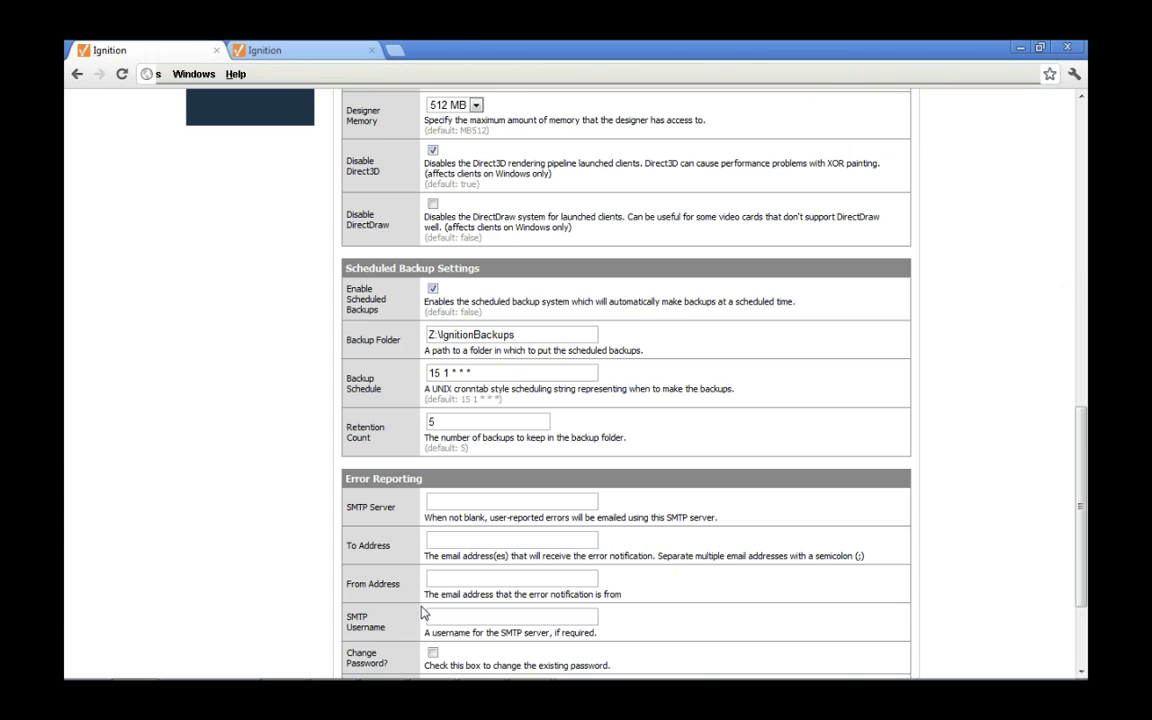
From the Gateway home page, launch the Widgets project as a Full Screen client
{"action": "scroll", "coordinate": [213, 501], "scroll_direction": "up", "scroll_amount": 15}
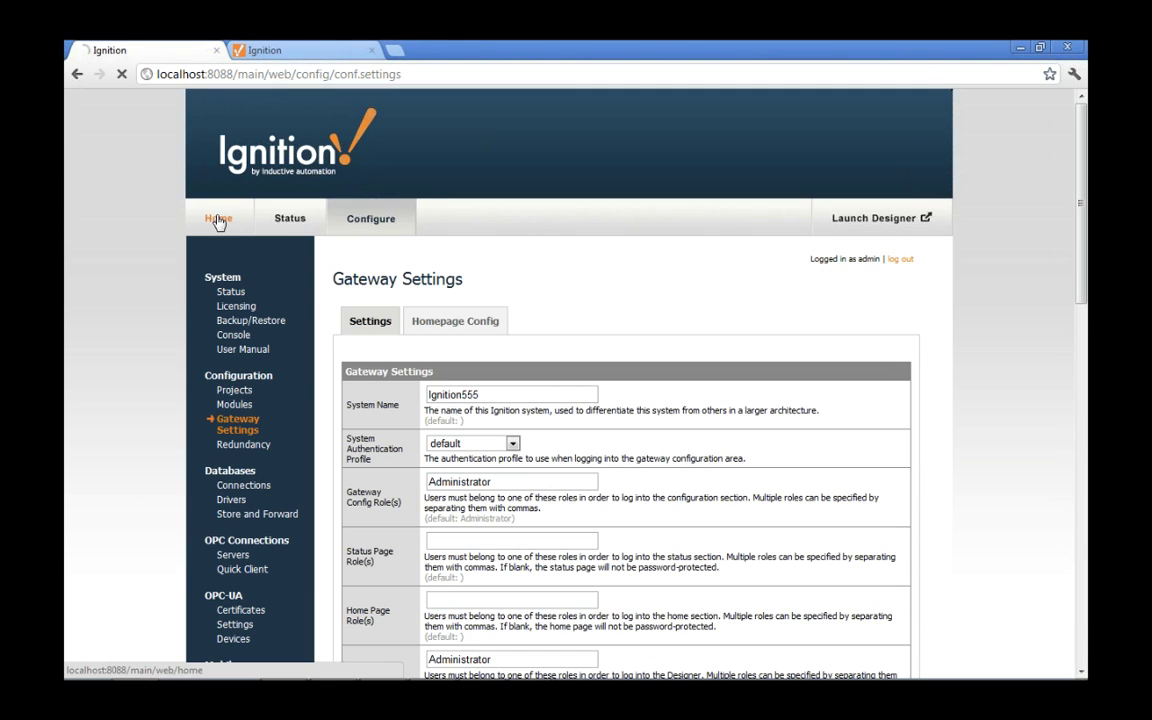
{"action": "left_click", "coordinate": [240, 218]}
{"action": "left_click_drag", "start_coordinate": [268, 320], "coordinate": [378, 317]}
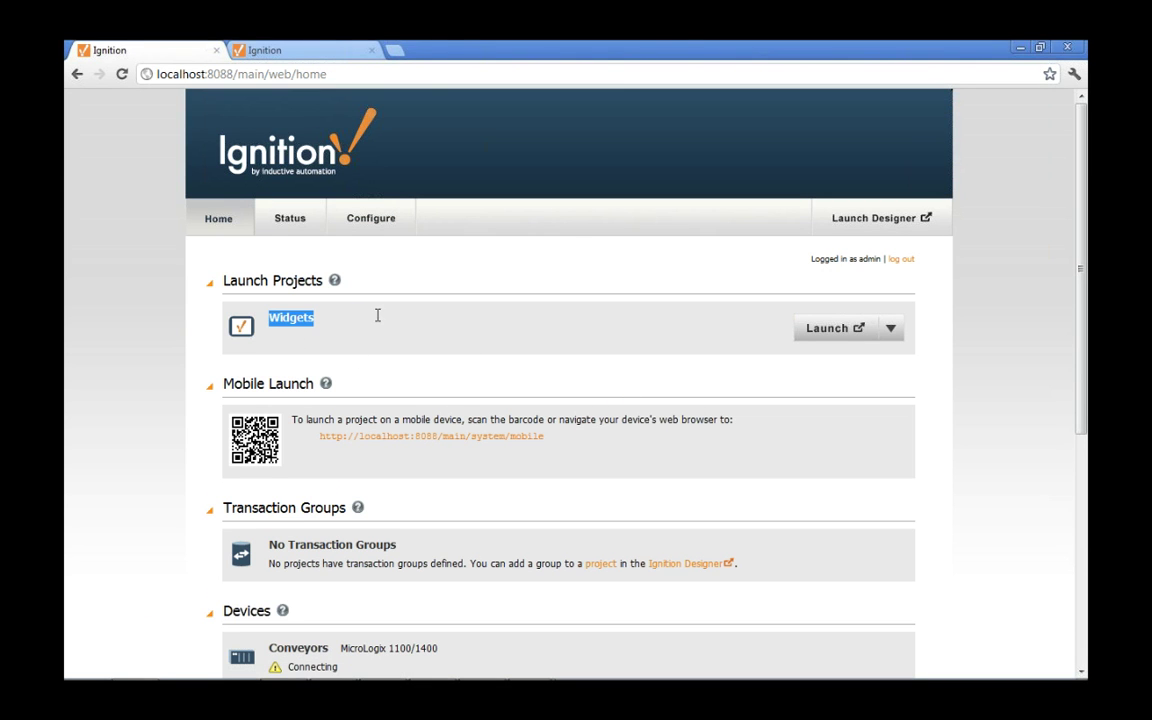
{"action": "left_click", "coordinate": [890, 329]}
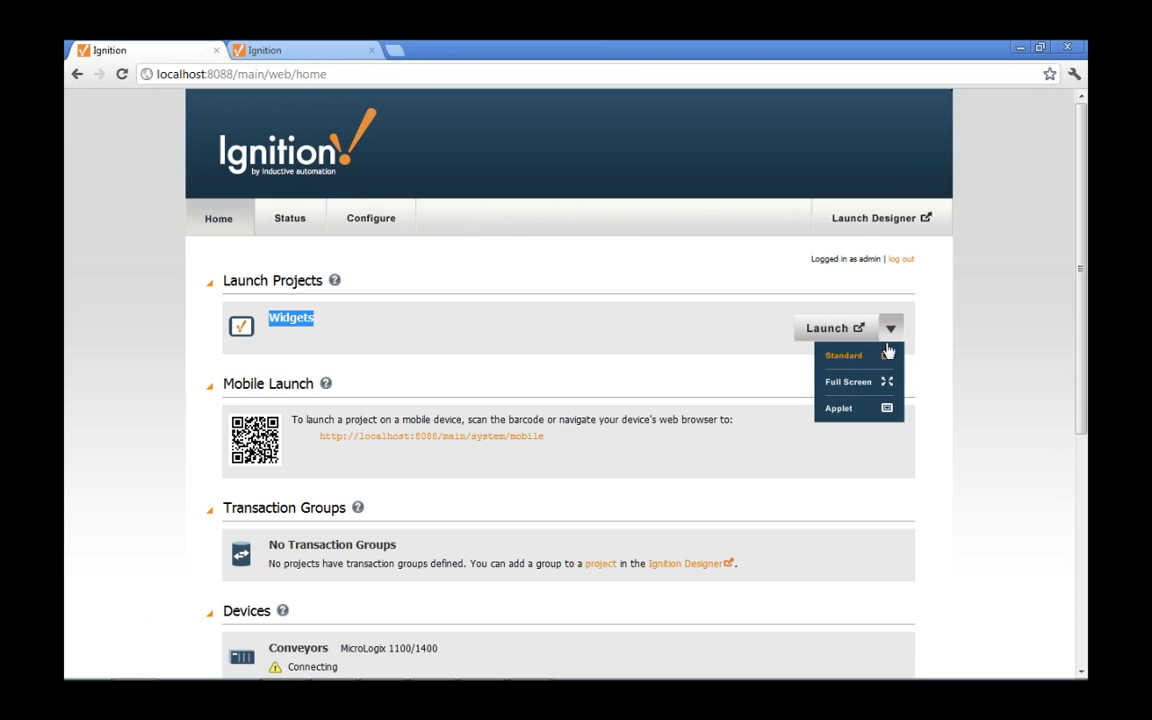
{"action": "left_click", "coordinate": [848, 383]}
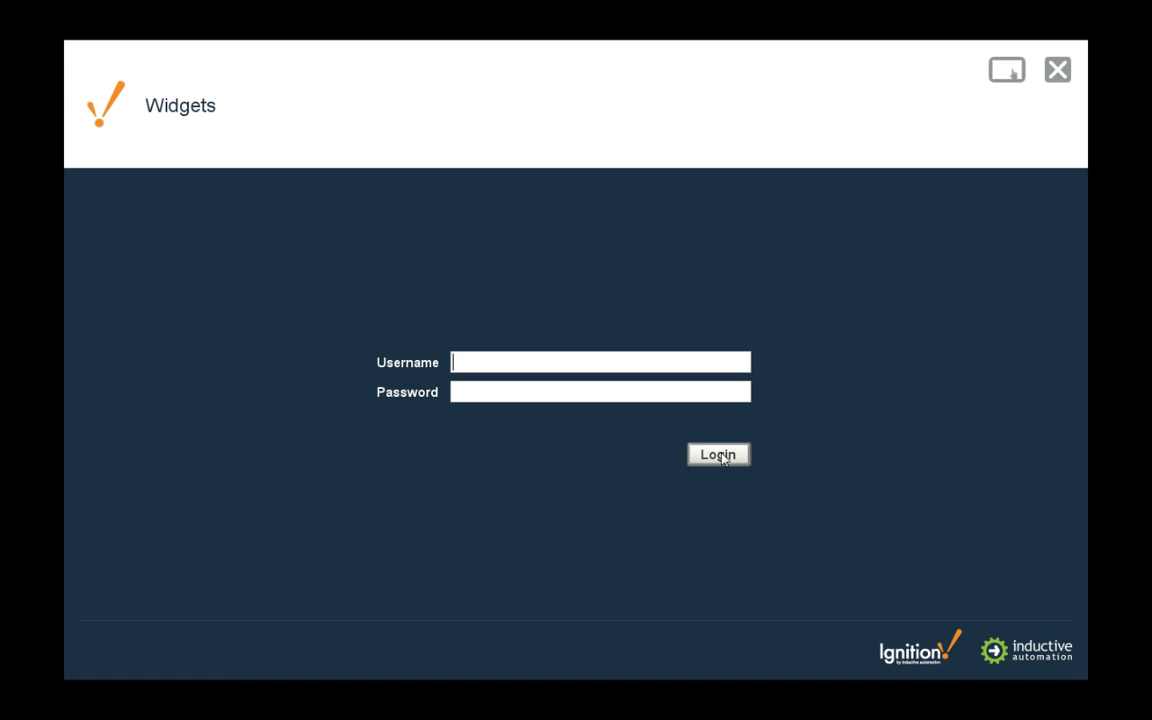
Log in to the full-screen Widgets client with username and password, then exit via Command > Exit
{"action": "type", "text": "admin"}
{"action": "left_click", "coordinate": [469, 393]}
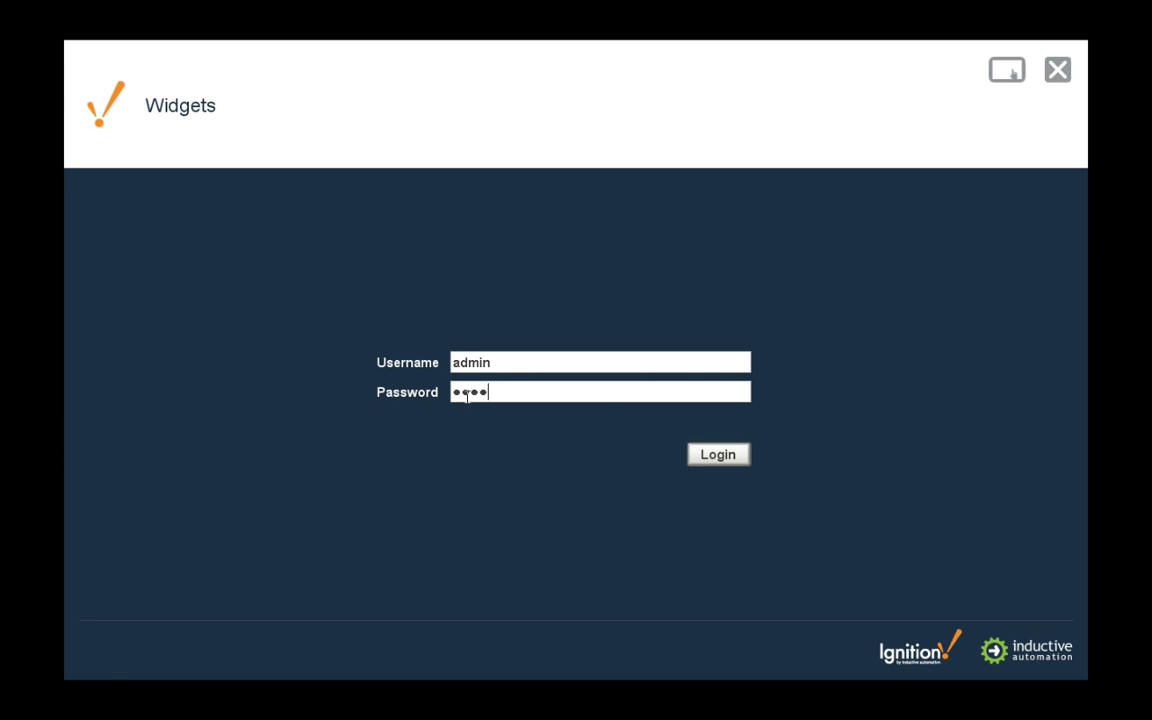
{"action": "key", "text": "shift+Tab"}
{"action": "type", "text": "john"}
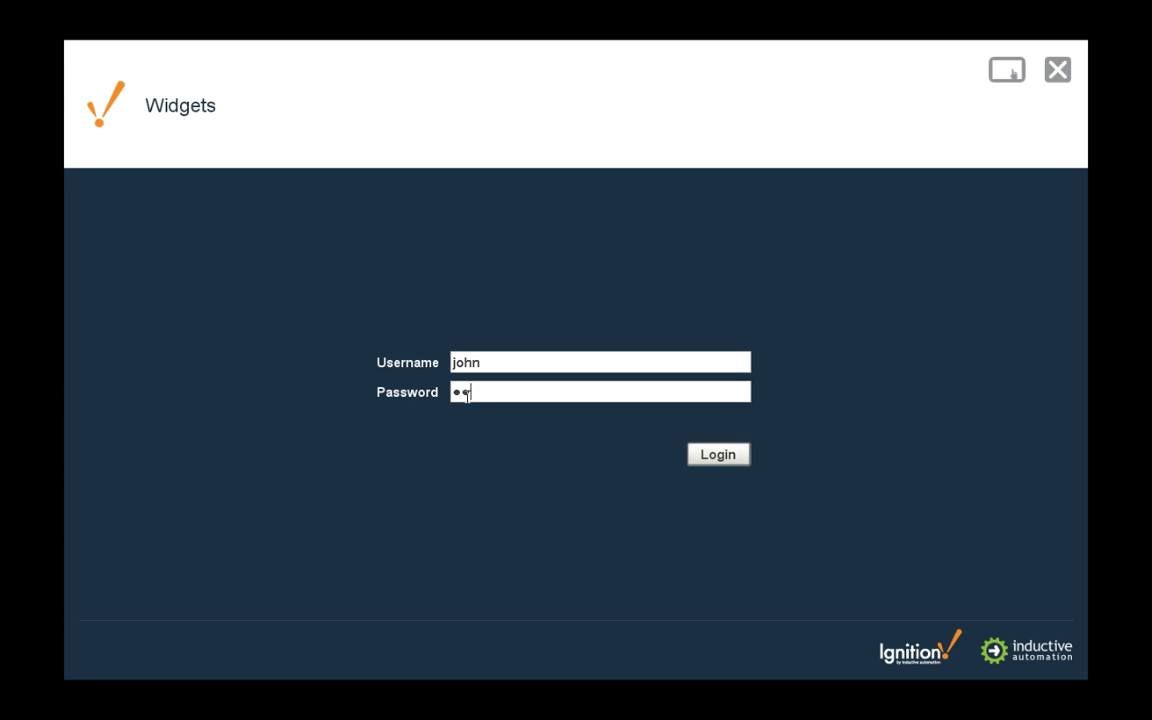
{"action": "key", "text": "Return"}
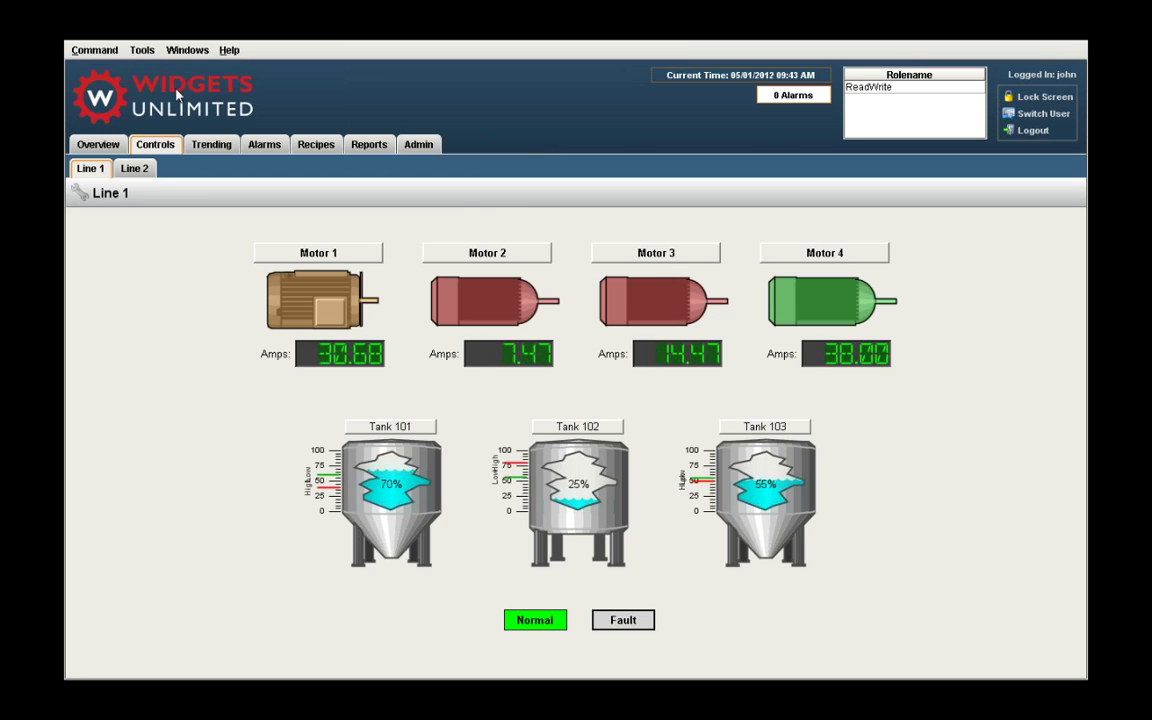
{"action": "left_click", "coordinate": [93, 50]}
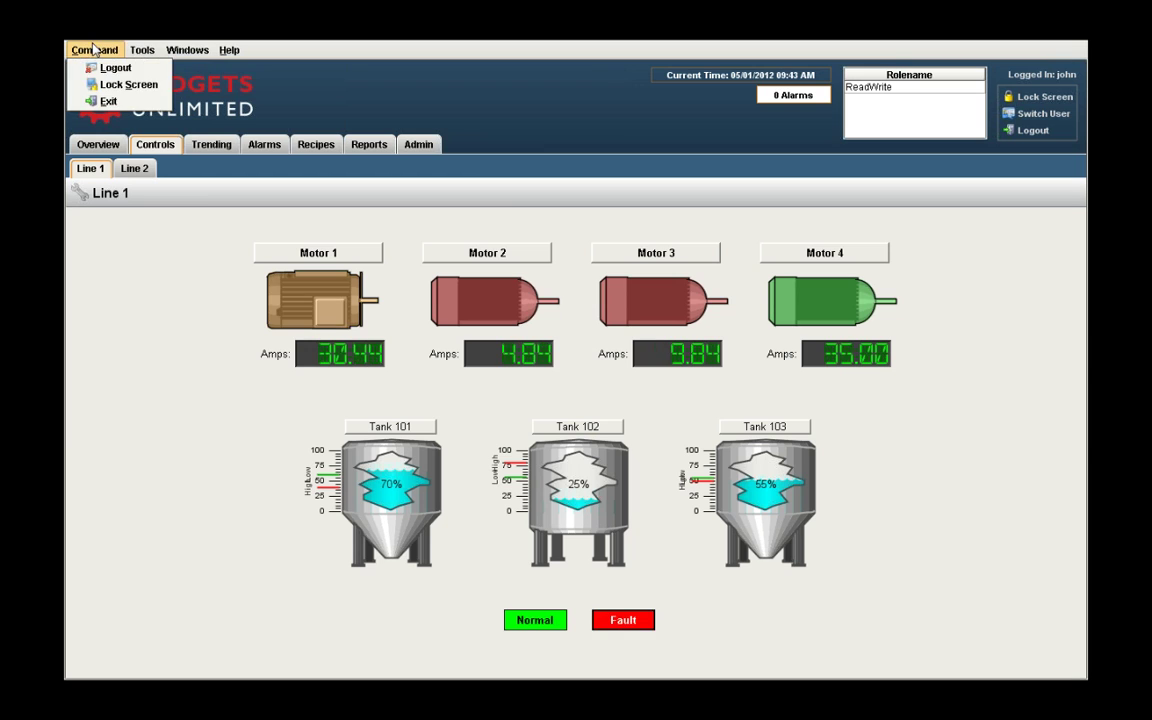
{"action": "left_click", "coordinate": [107, 101]}
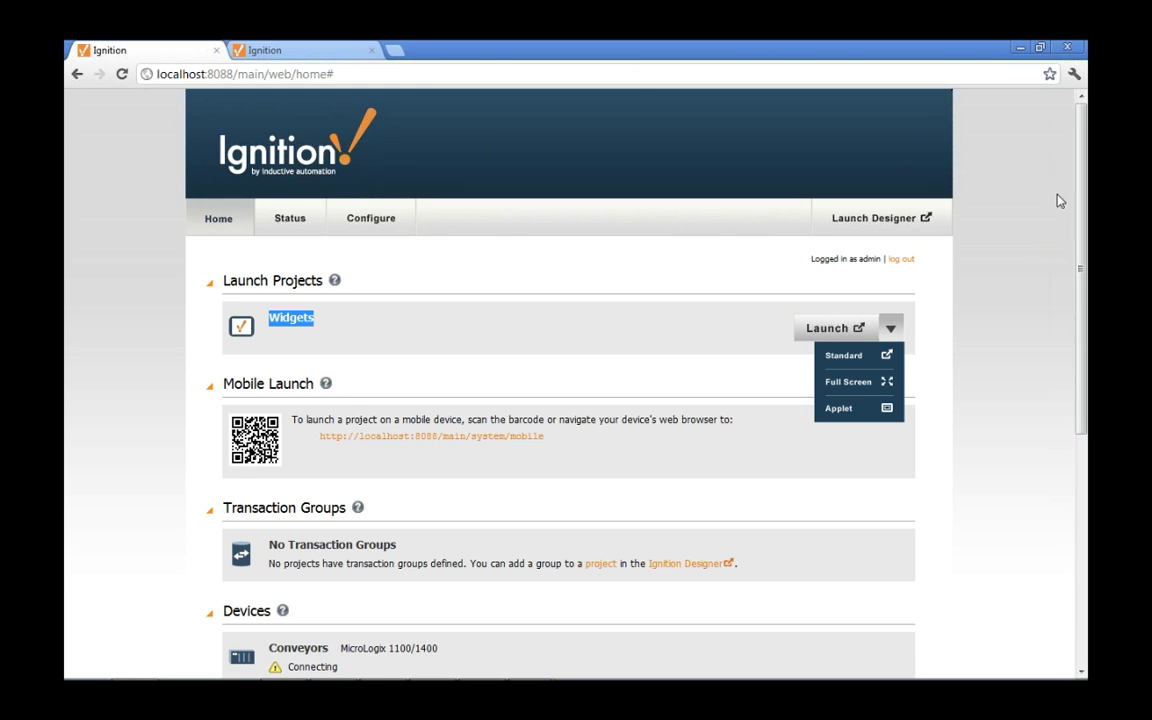
Launch Widgets as an applet, allow Java once, log in, then go back to the gateway home
{"action": "left_click", "coordinate": [855, 418]}
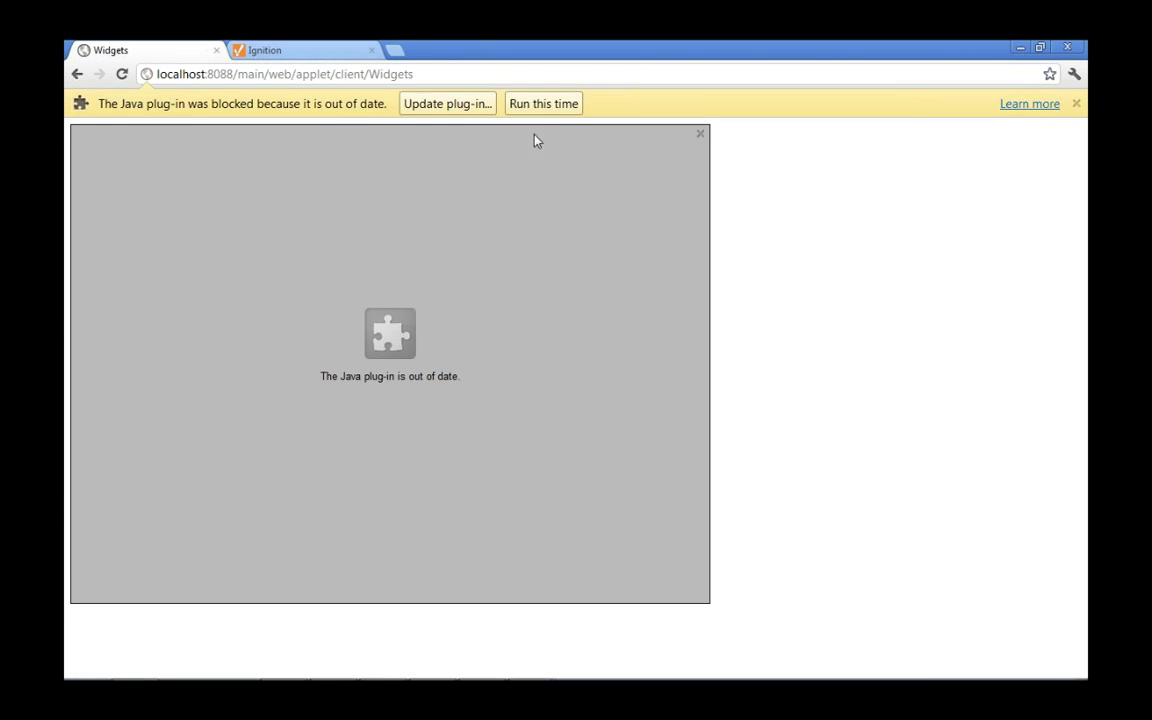
{"action": "left_click", "coordinate": [537, 102]}
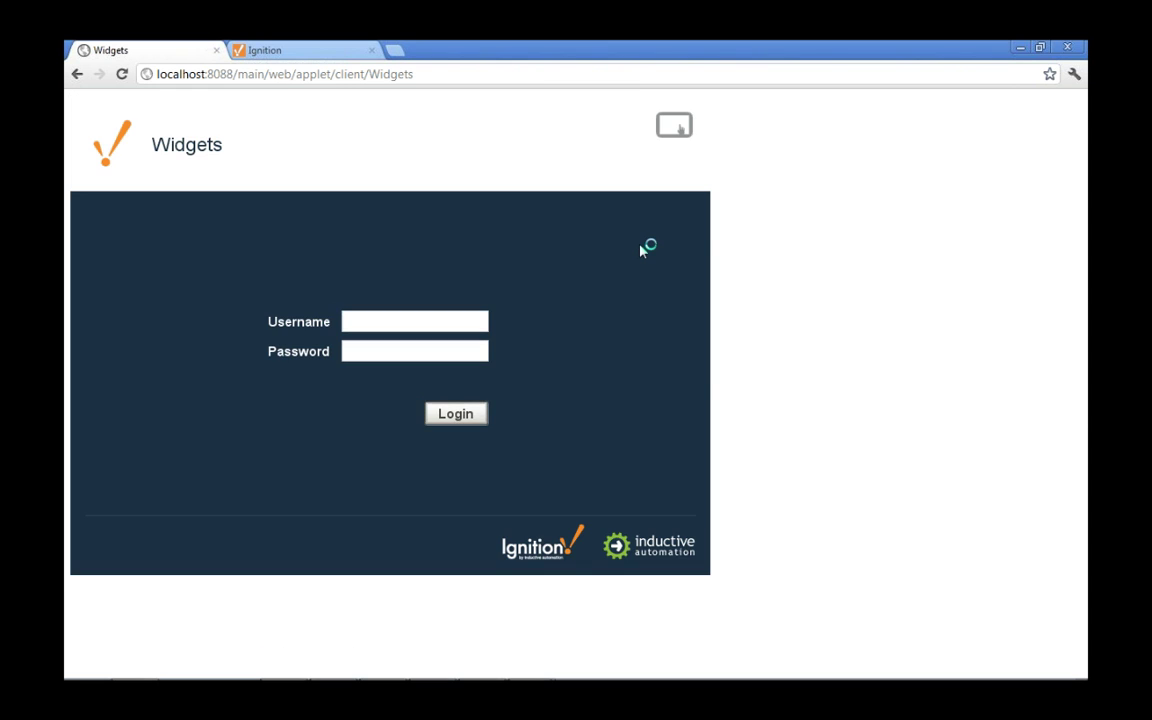
{"action": "key", "text": "Tab"}
{"action": "key", "text": "shift+Tab"}
{"action": "key", "text": "Tab"}
{"action": "key", "text": "Return"}
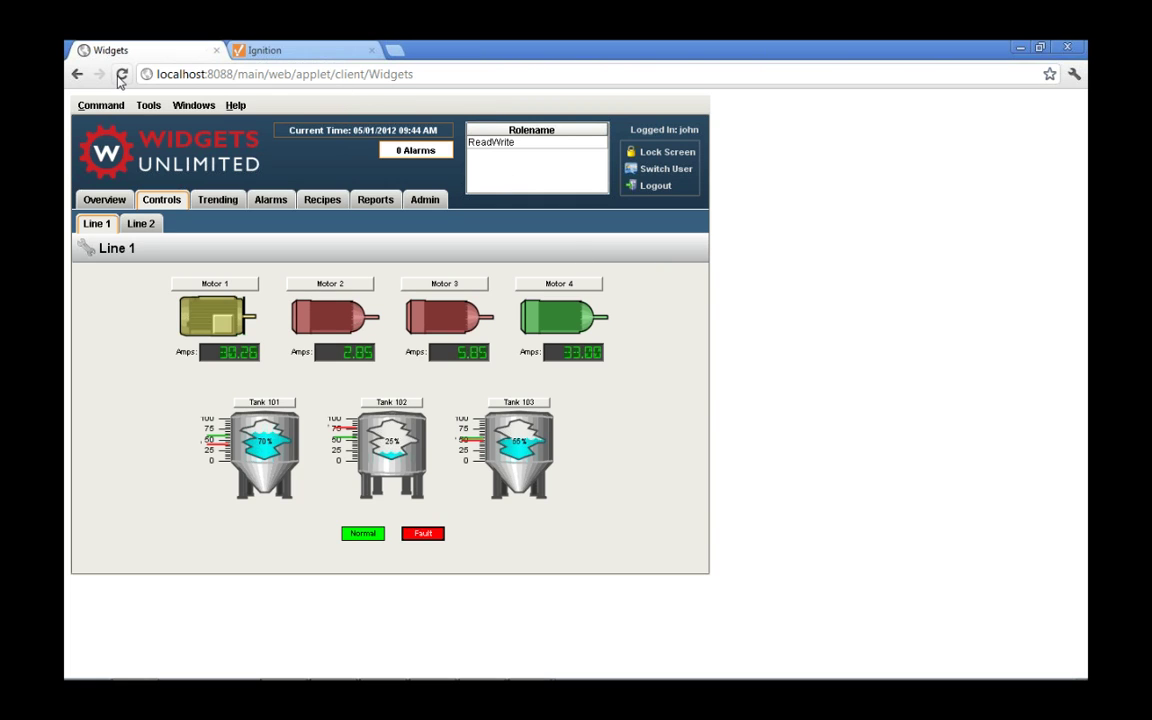
{"action": "left_click", "coordinate": [79, 76]}
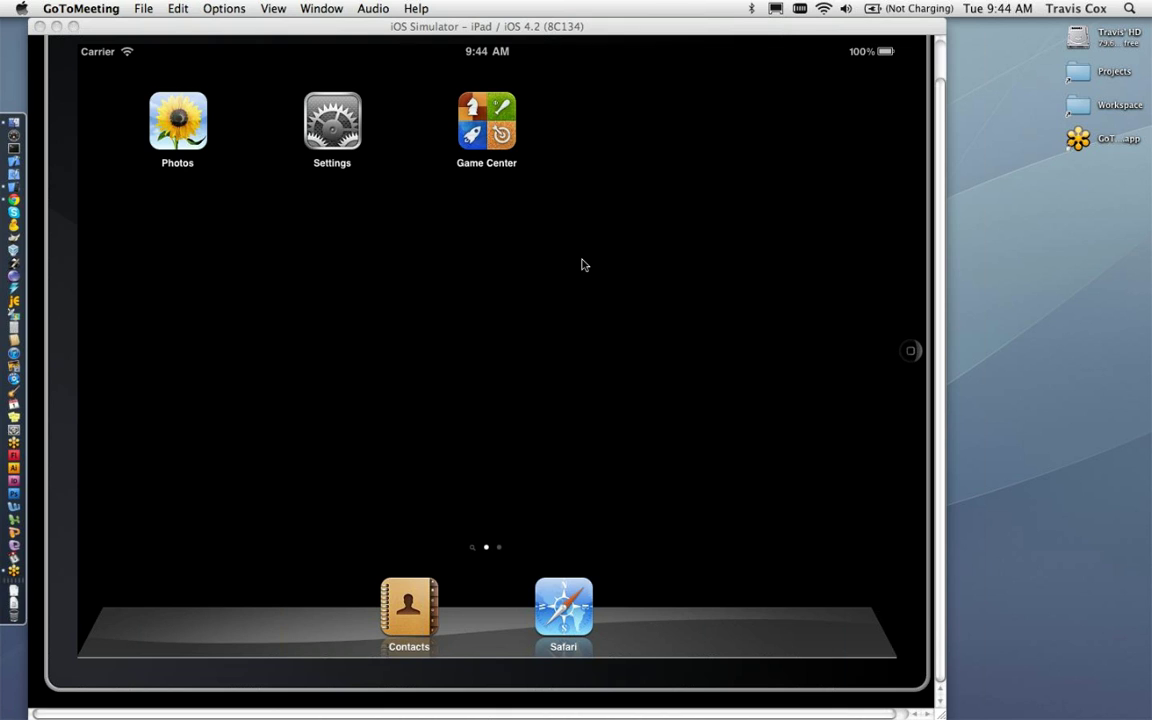
In the iPad simulator's Safari, enter the gateway IP and open the Ignition Mobile suggestion
{"action": "left_click", "coordinate": [560, 606]}
{"action": "left_click", "coordinate": [560, 606]}
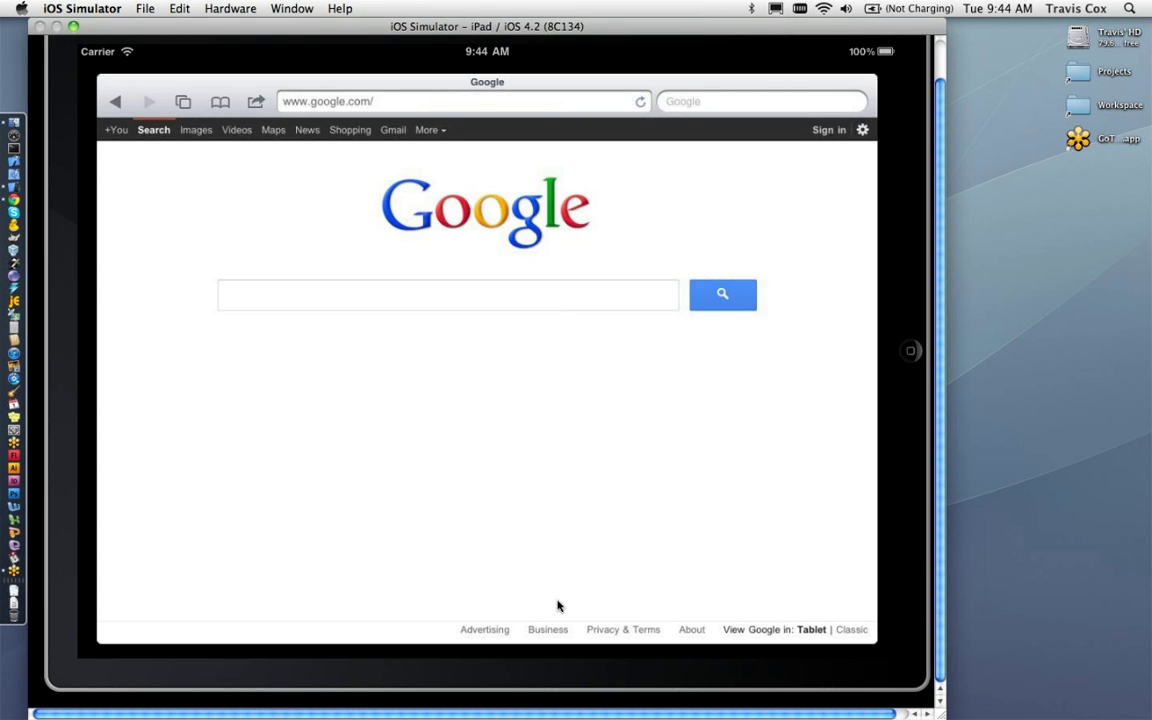
{"action": "left_click", "coordinate": [429, 94]}
{"action": "left_click", "coordinate": [648, 89]}
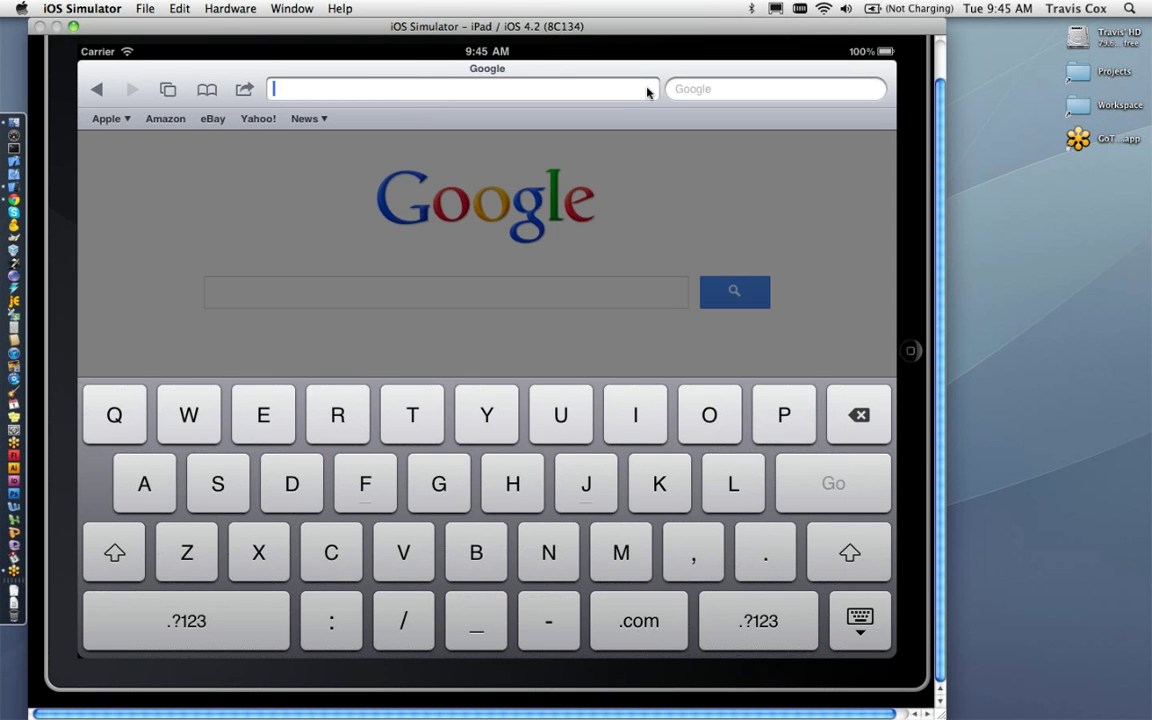
{"action": "type", "text": "10."}
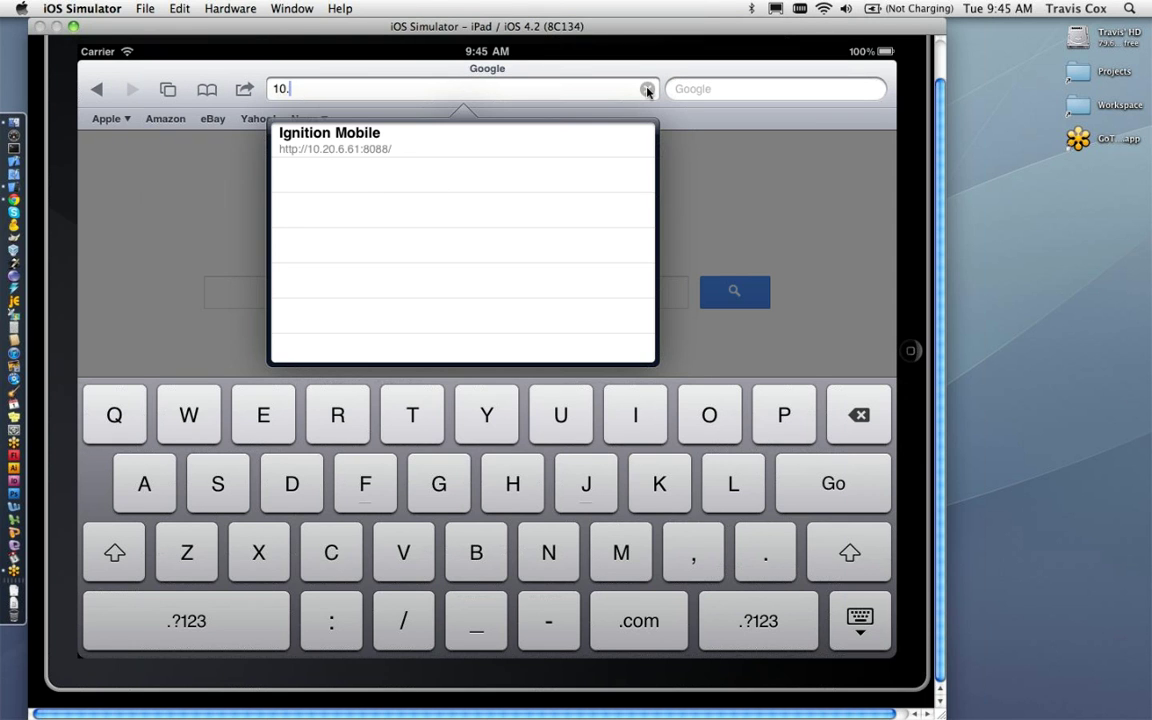
{"action": "left_click", "coordinate": [399, 152]}
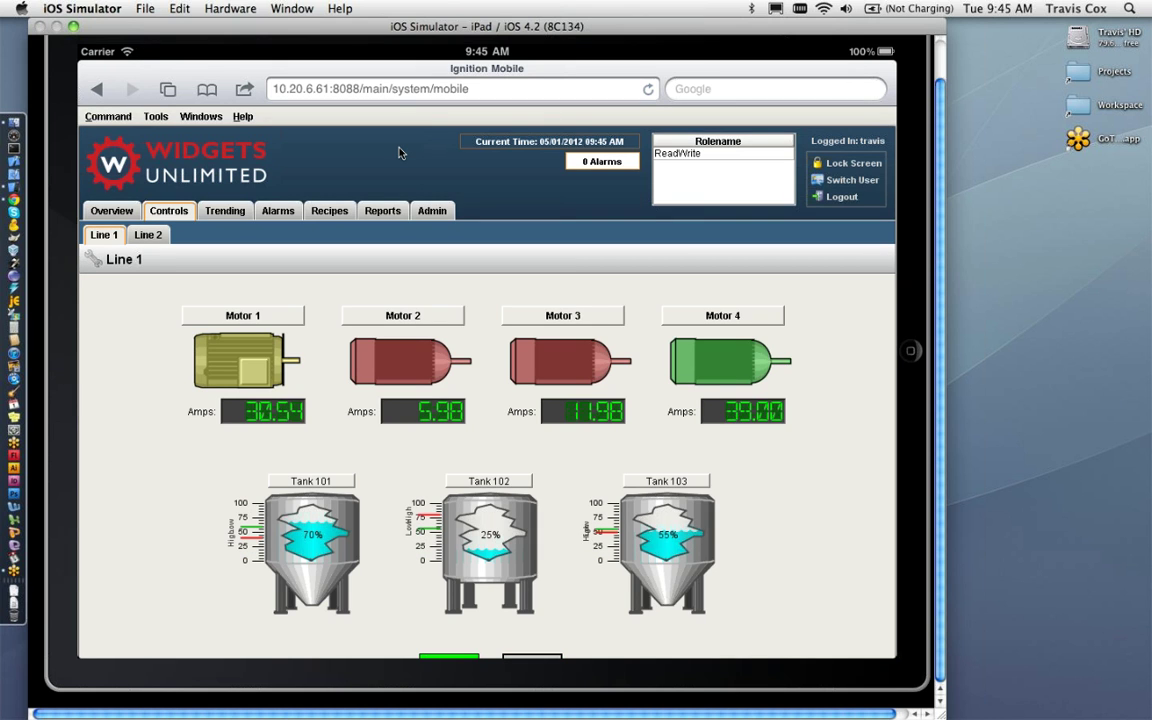
Open Motor 2's detail popup in the mobile client, then switch to another window
{"action": "left_click", "coordinate": [398, 354]}
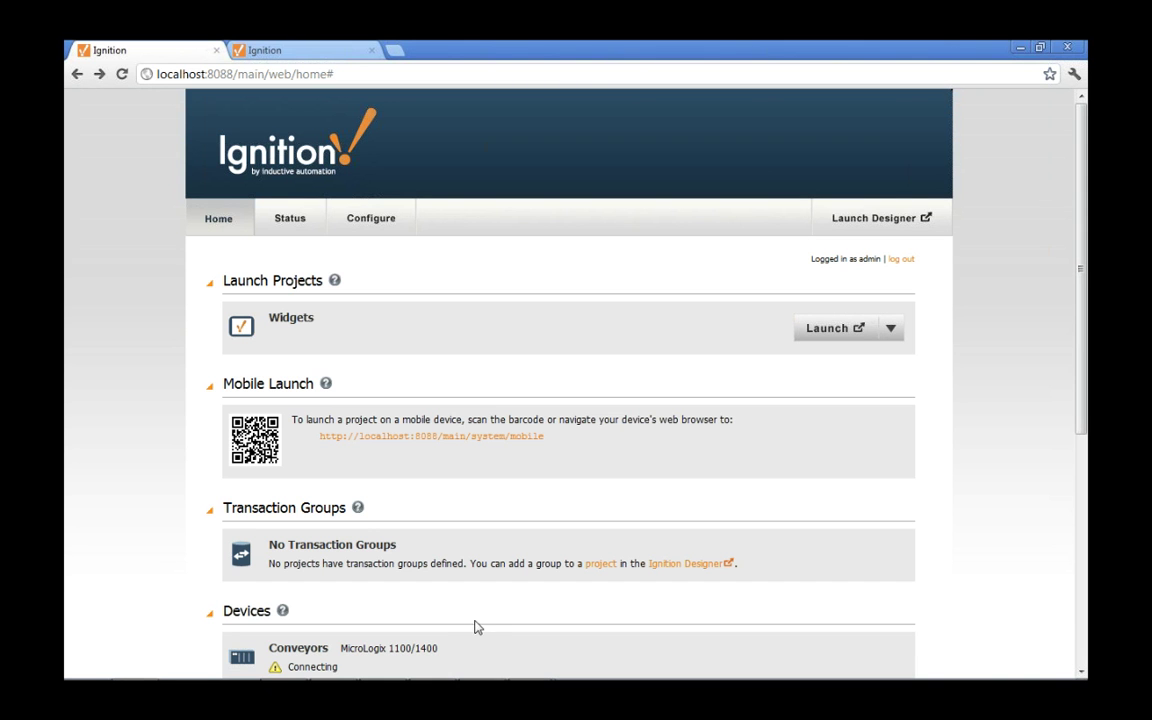
{"action": "key", "text": "alt+Tab"}
{"action": "key", "text": "Tab"}
{"action": "key", "text": "Tab"}
{"action": "key", "text": "Tab"}
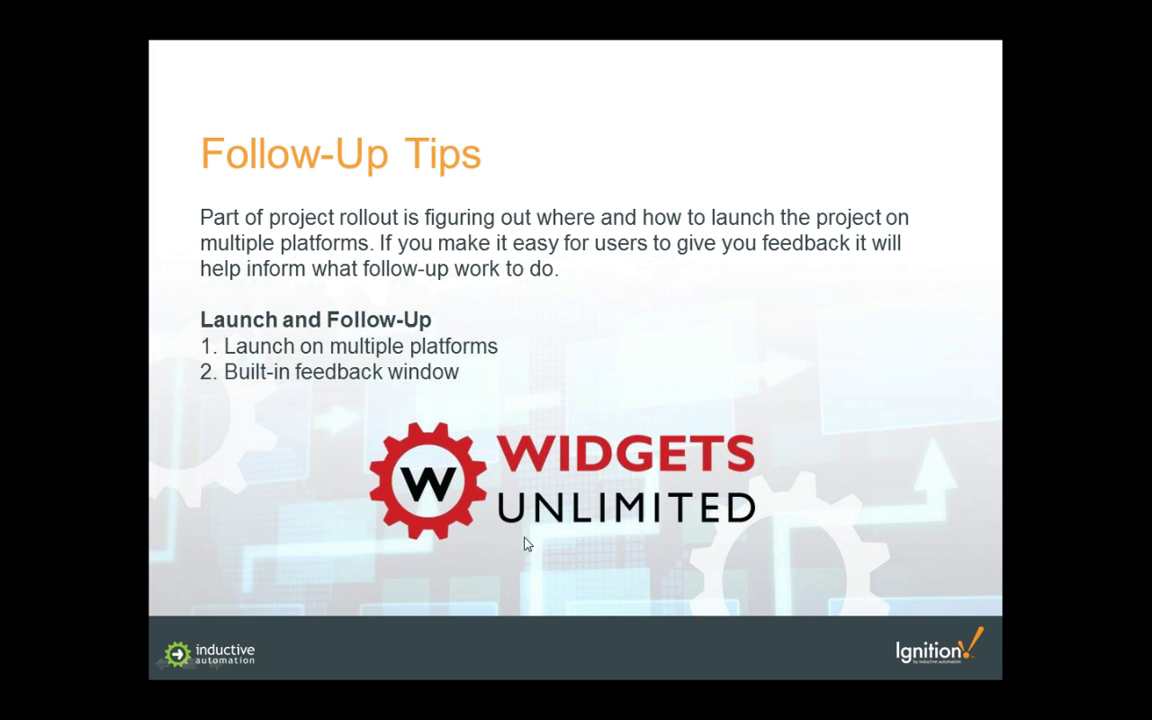